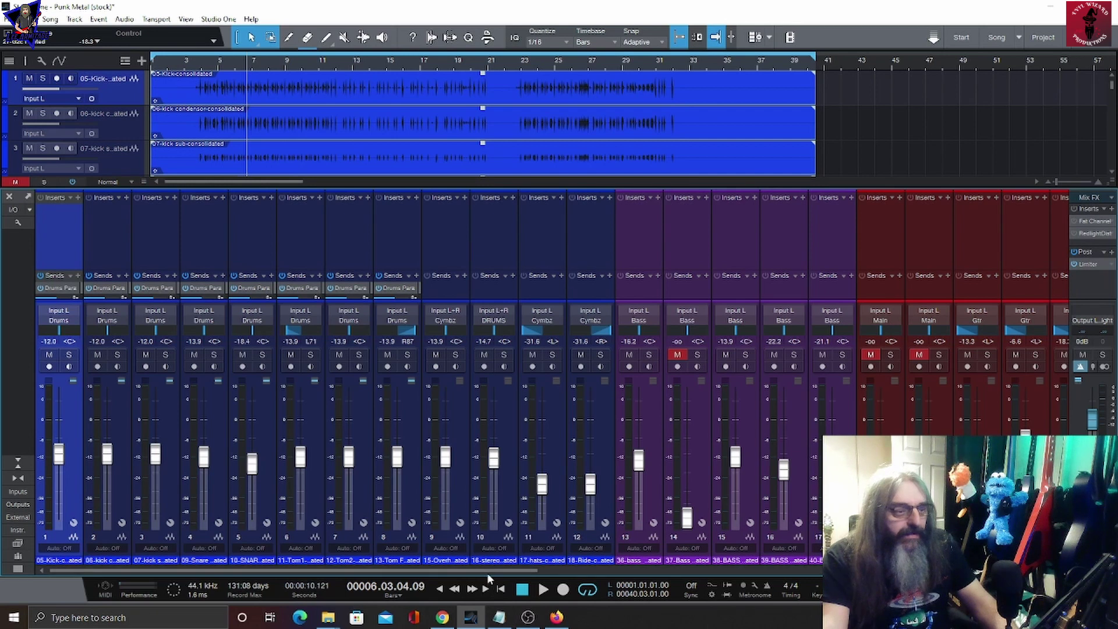
Step: Solo the bus in the mixer that carries all the drum tracks
left_click_drag(486, 570, 1001, 569)
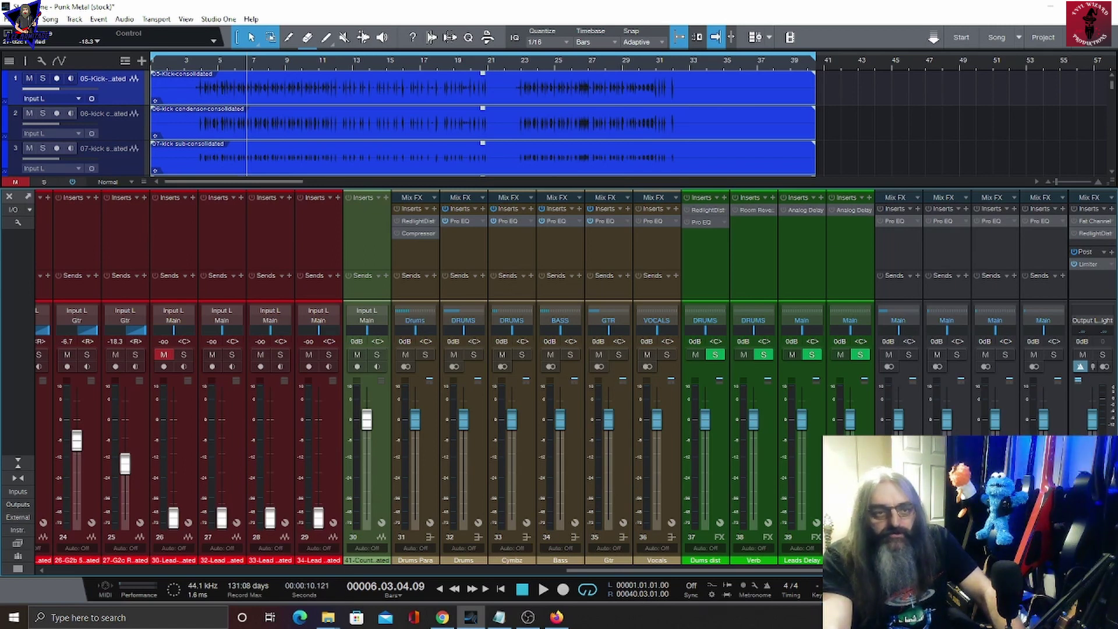
left_click(909, 355)
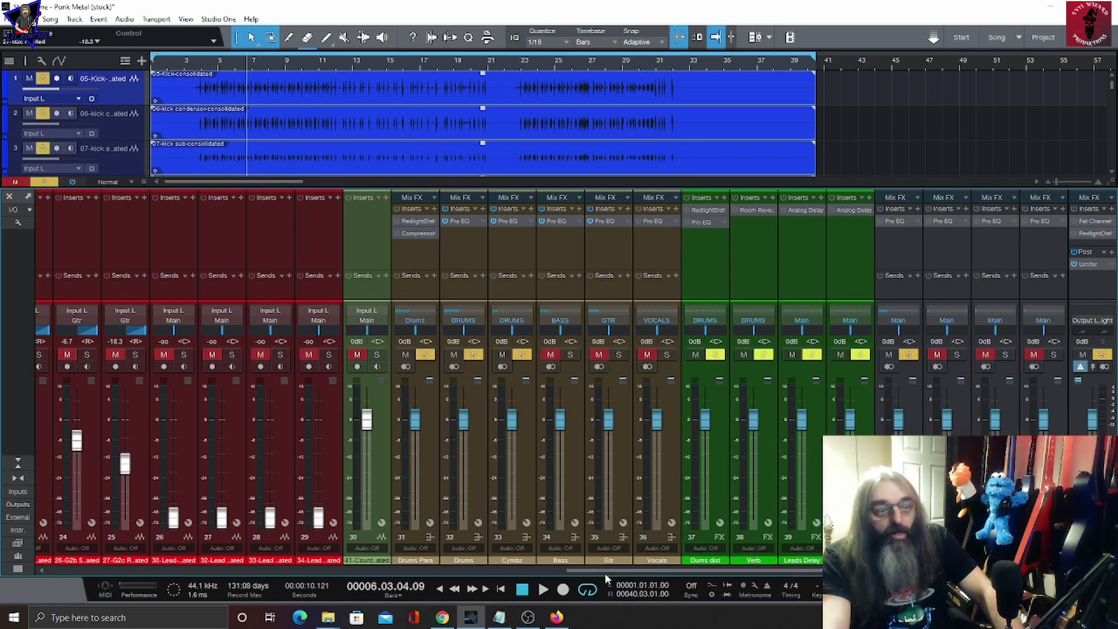
left_click_drag(605, 568, 81, 568)
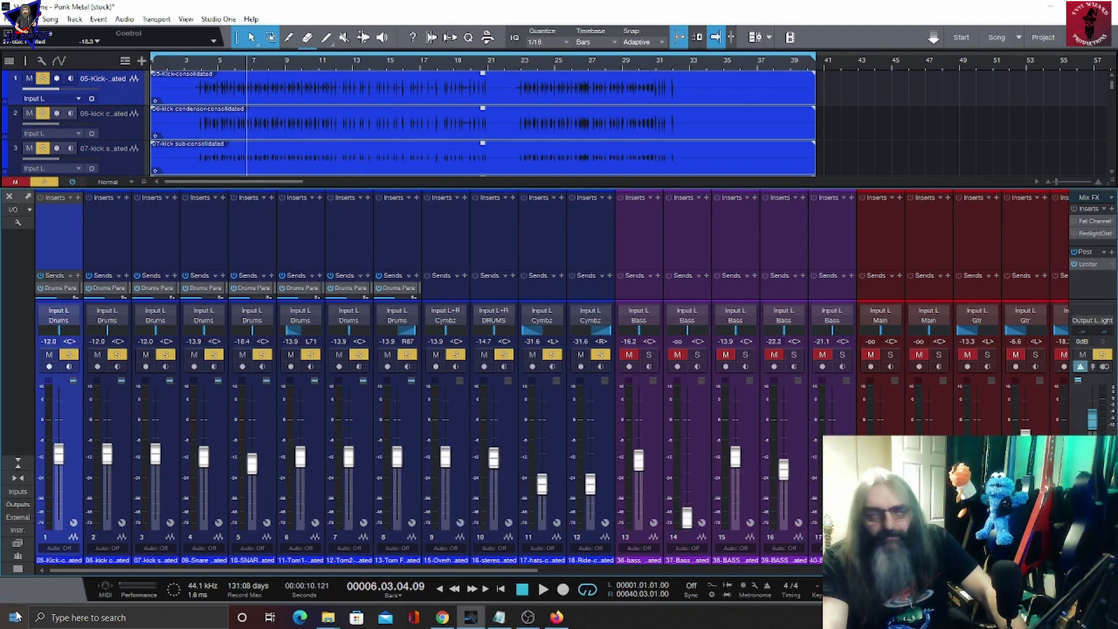
Step: Play back a short section of the soloed drum mix and stop
left_click(189, 65)
key("space")
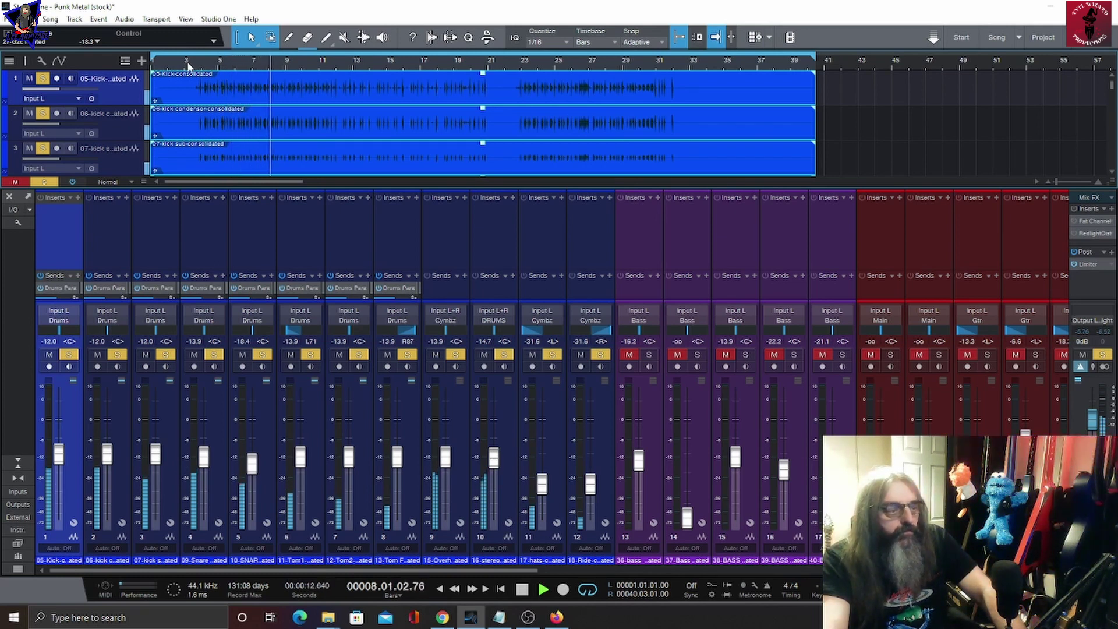
key("space")
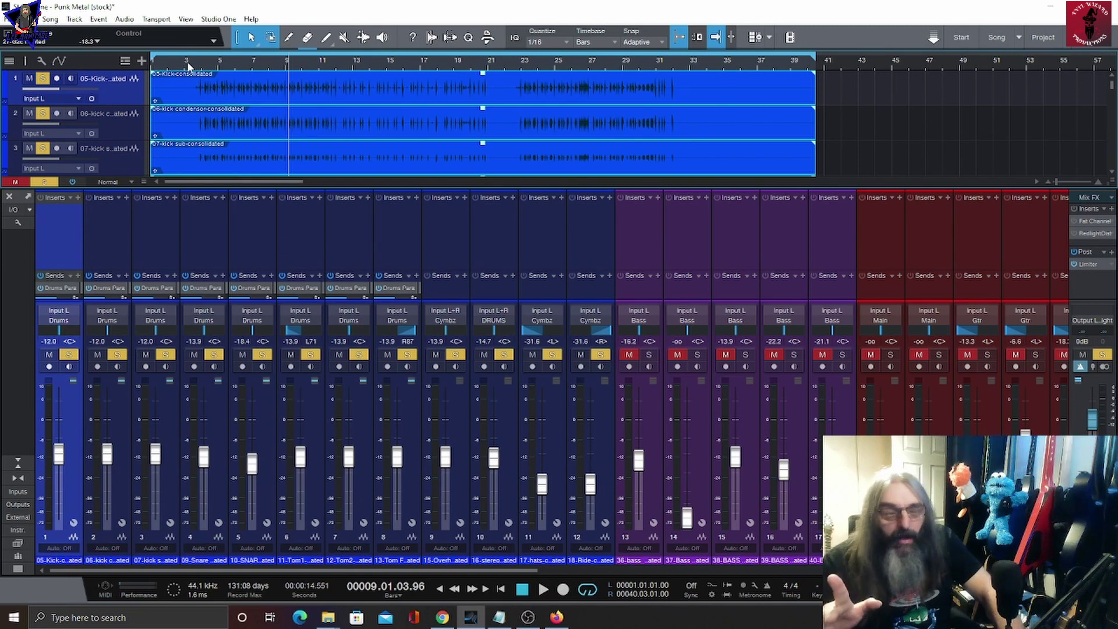
Step: Solo only the Tom1, Tom2 and Tom Floor channels and listen to them for microphone bleed
left_click(319, 418)
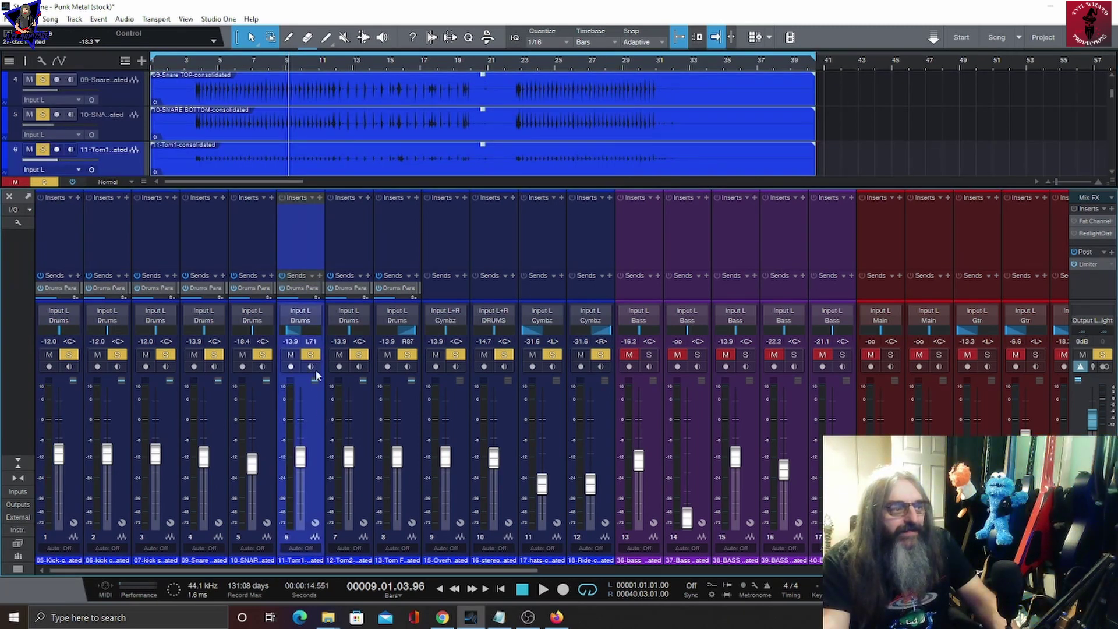
left_click(370, 417)
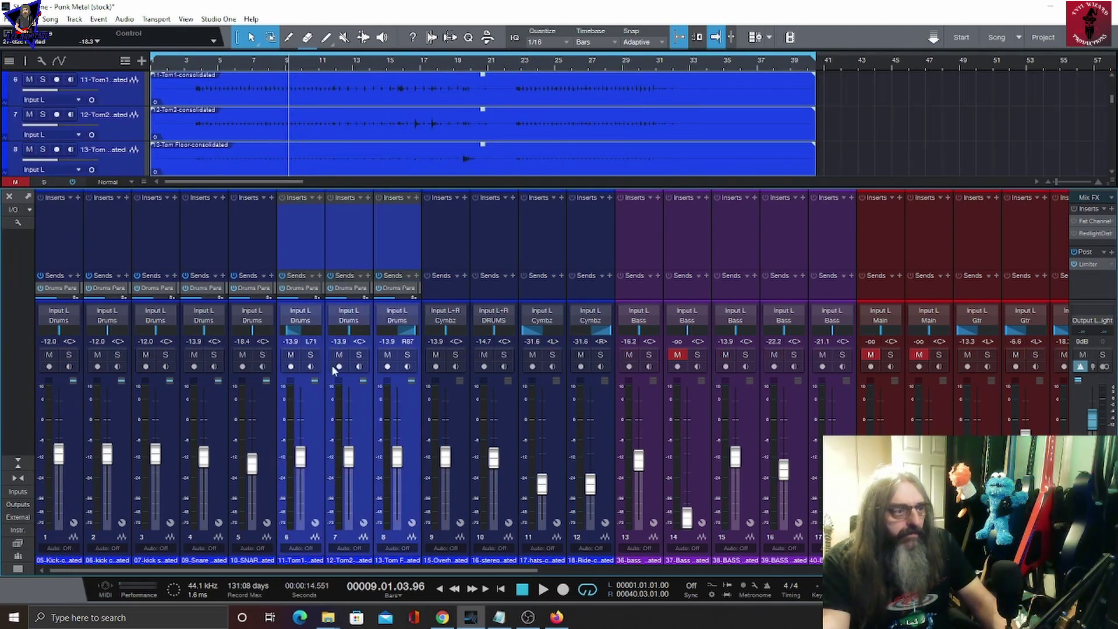
left_click(311, 356)
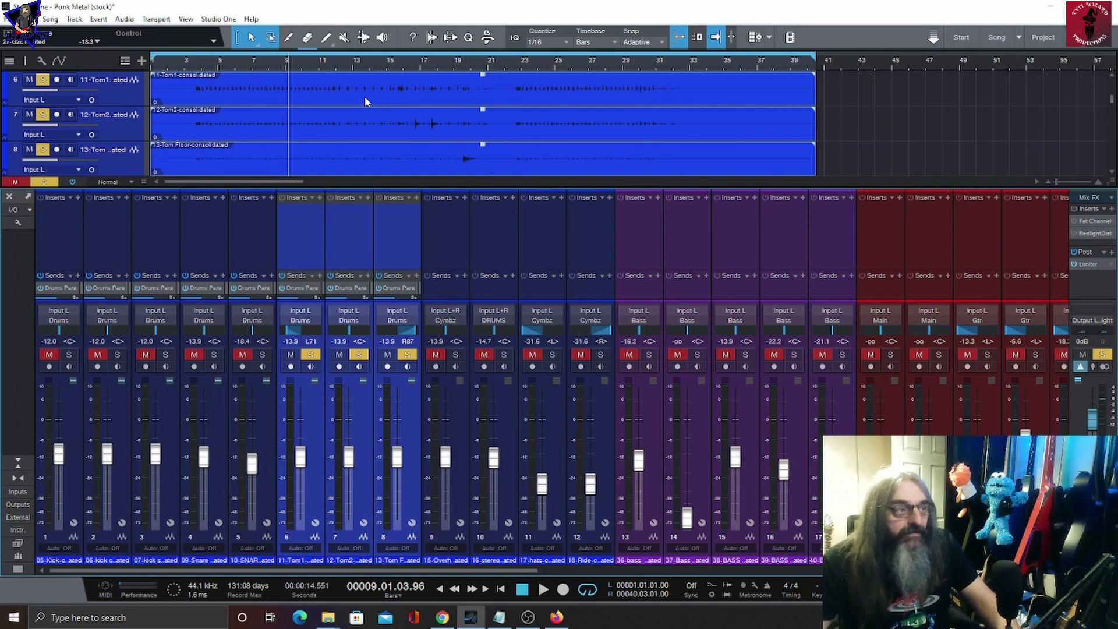
key("space")
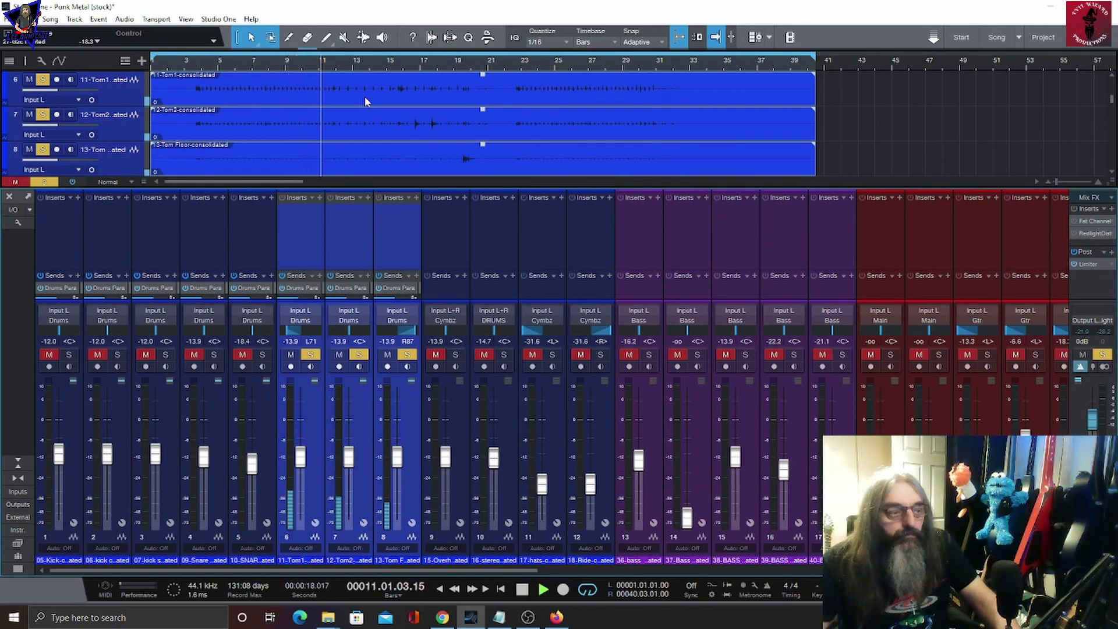
key("space")
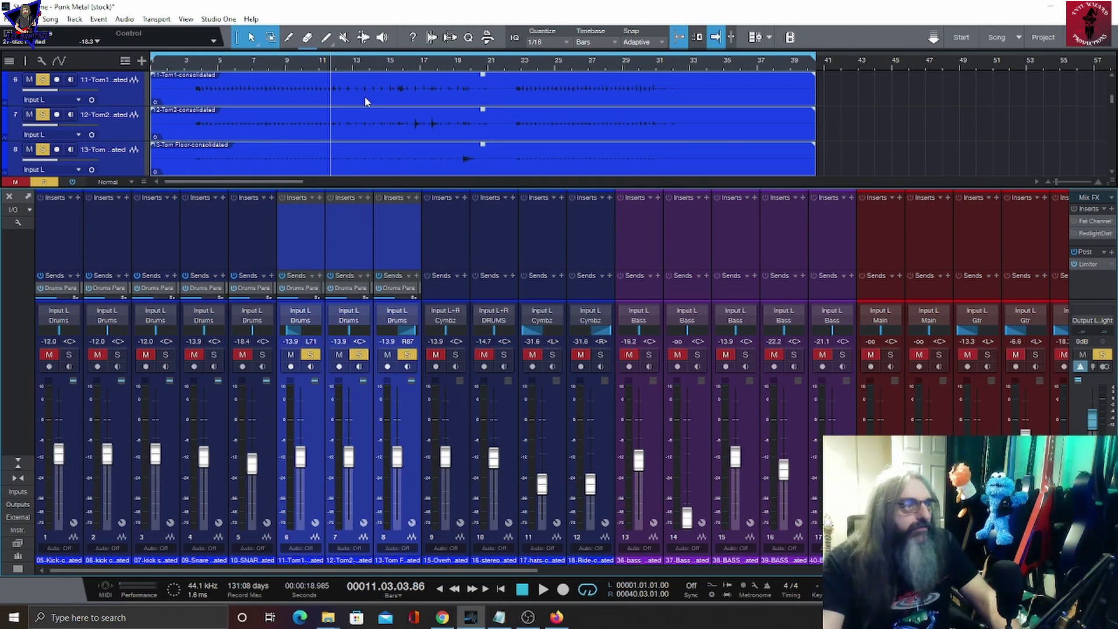
Step: Play the toms from bar 3 and unsolo Tom2 and Tom Floor so only Tom1 is heard
left_click(442, 83)
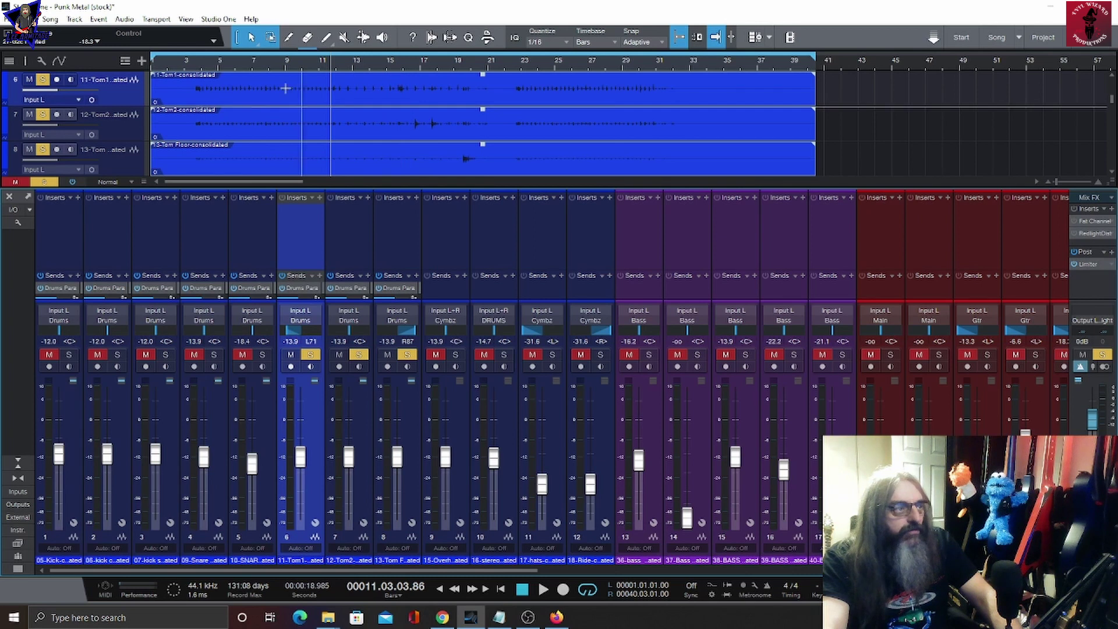
left_click(192, 61)
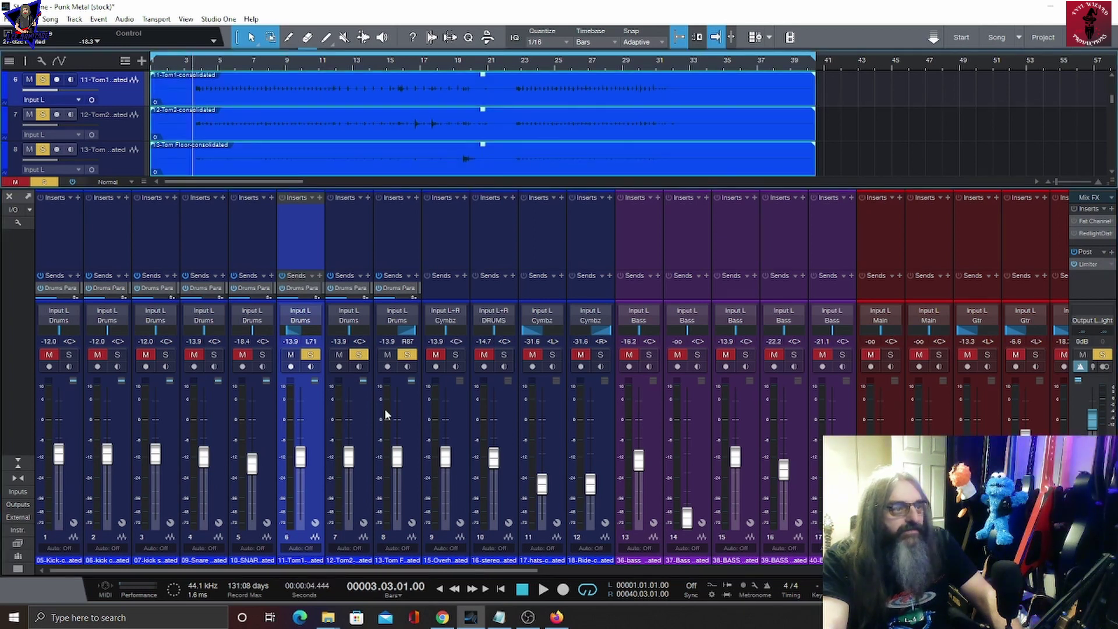
left_click(349, 416)
left_click(324, 416)
key("space")
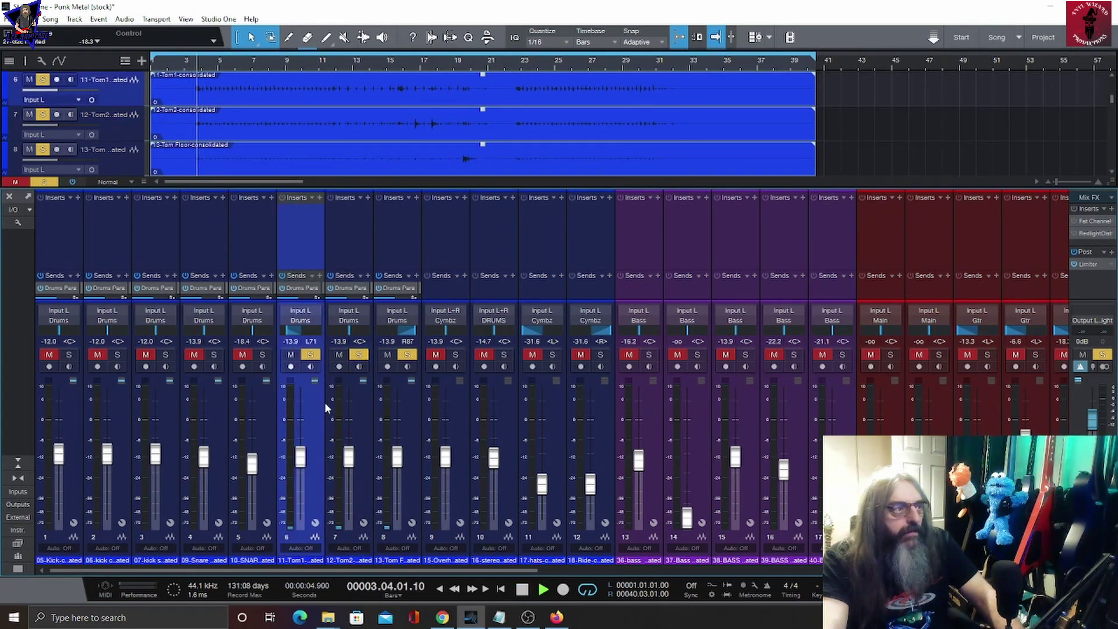
left_click(359, 355)
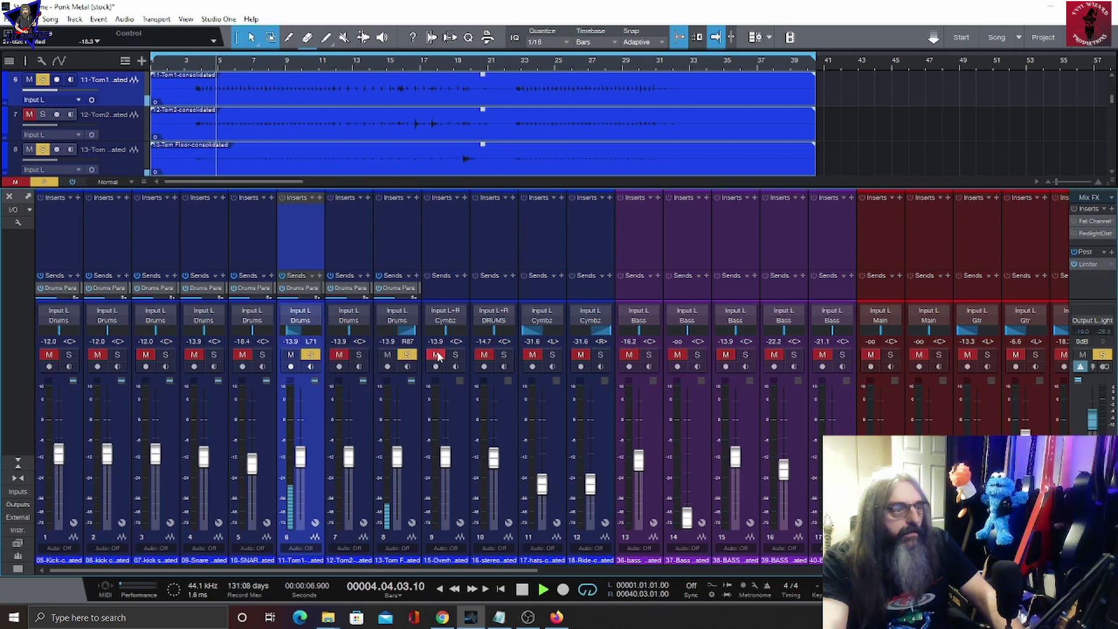
left_click(407, 354)
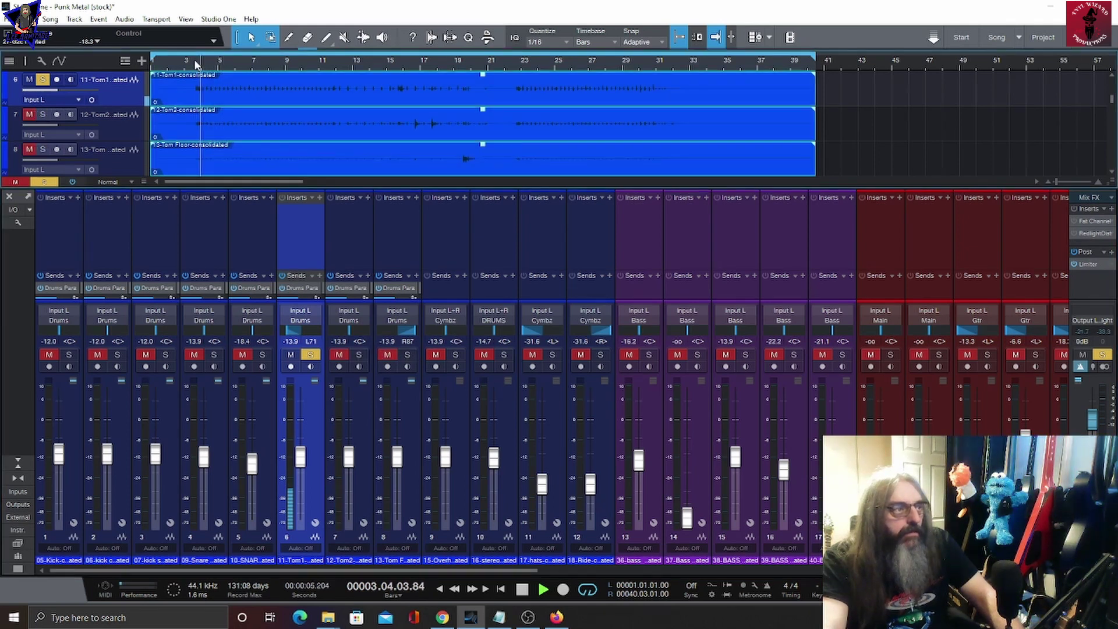
Step: Split the Tom1 audio just before and just after the tom hits leading into bar 16
left_click(396, 63)
key("space")
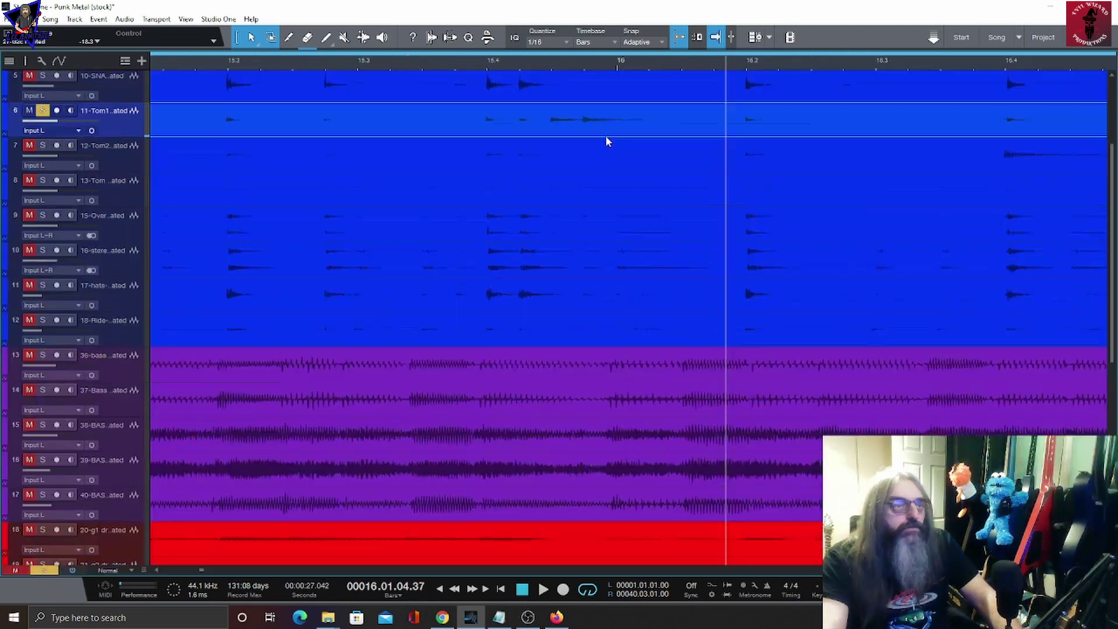
scroll(606, 142, "up", 1)
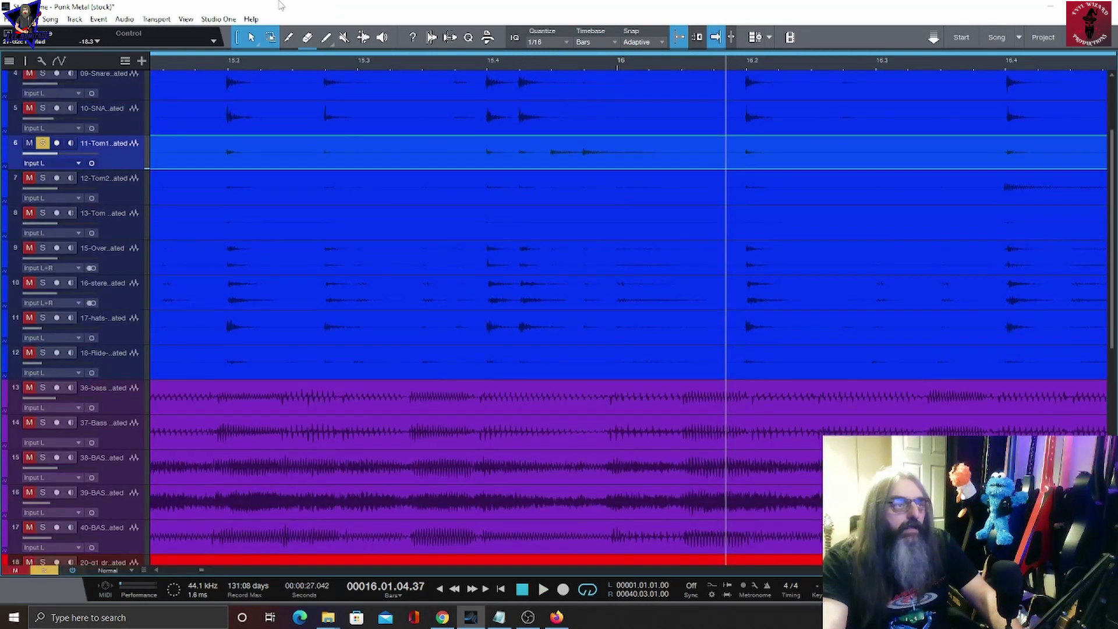
key("3")
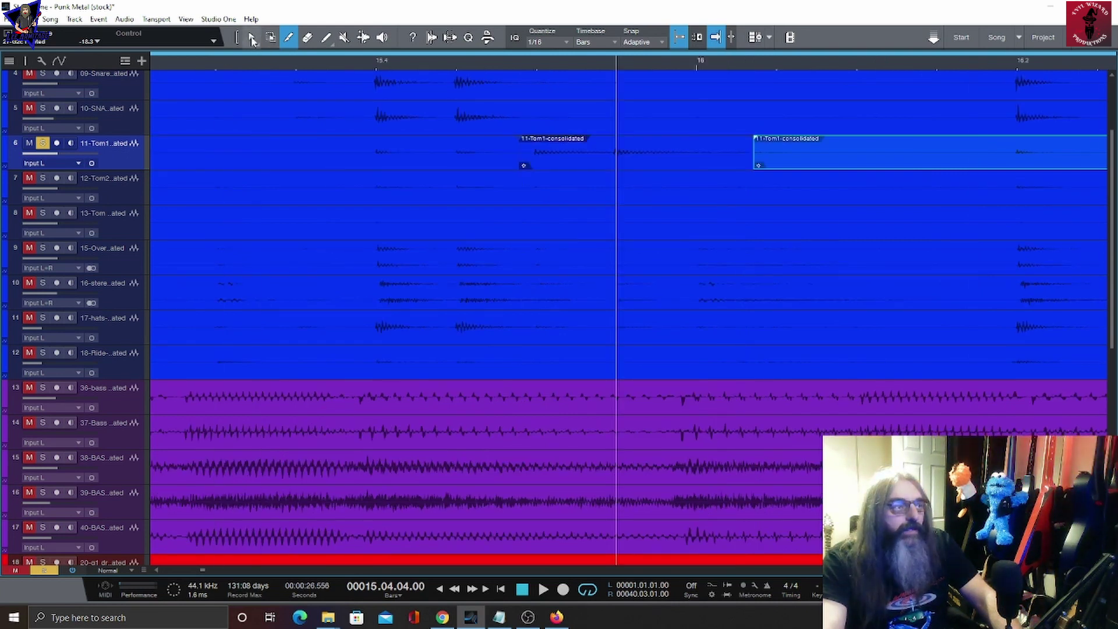
left_click(253, 41)
Step: Delete the Tom1 sections before and after the tom hits, keeping only the short clip near bar 16
left_click(372, 153)
key("w")
key("w")
key("w")
key("w")
key("w")
key("w")
key("w")
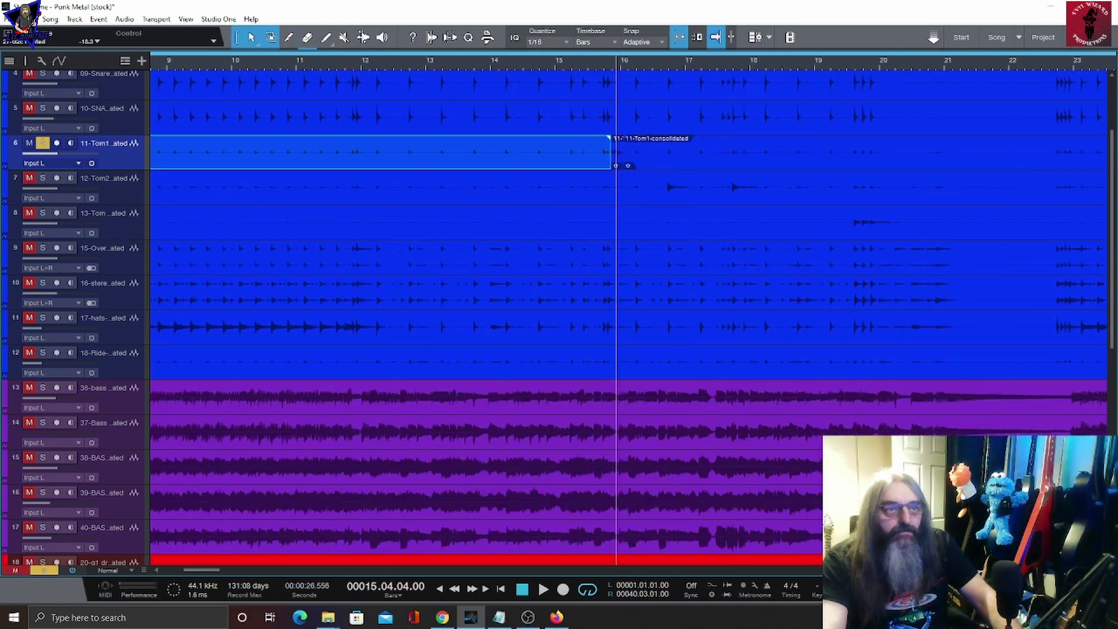
key("w")
key("w")
key("w")
key("e")
key("e")
key("e")
key("e")
key("e")
key("e")
key("e")
key("e")
key("e")
key("Delete")
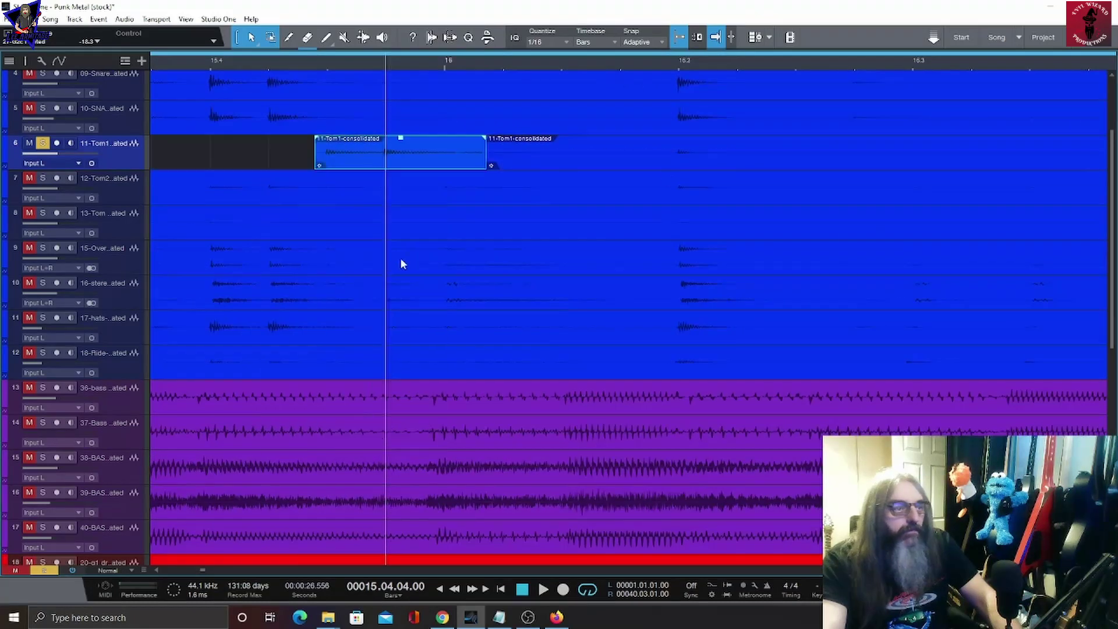
left_click(672, 165)
key("Delete")
Step: Lengthen the end of the trimmed Tom1 clip and create autofades at both of its edges
left_click(245, 64)
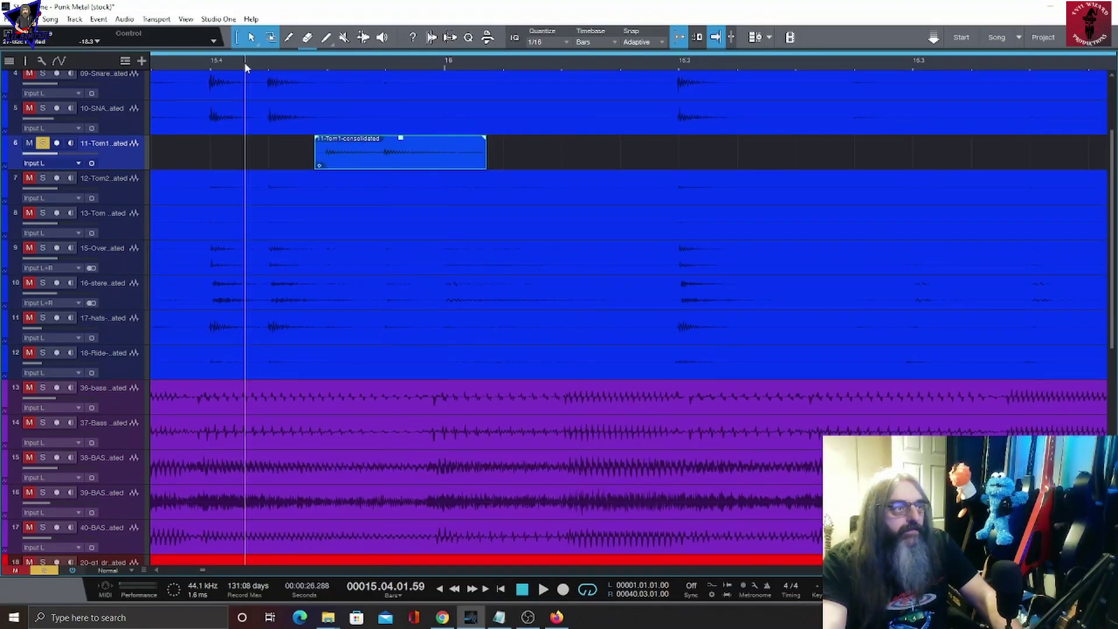
right_click(385, 155)
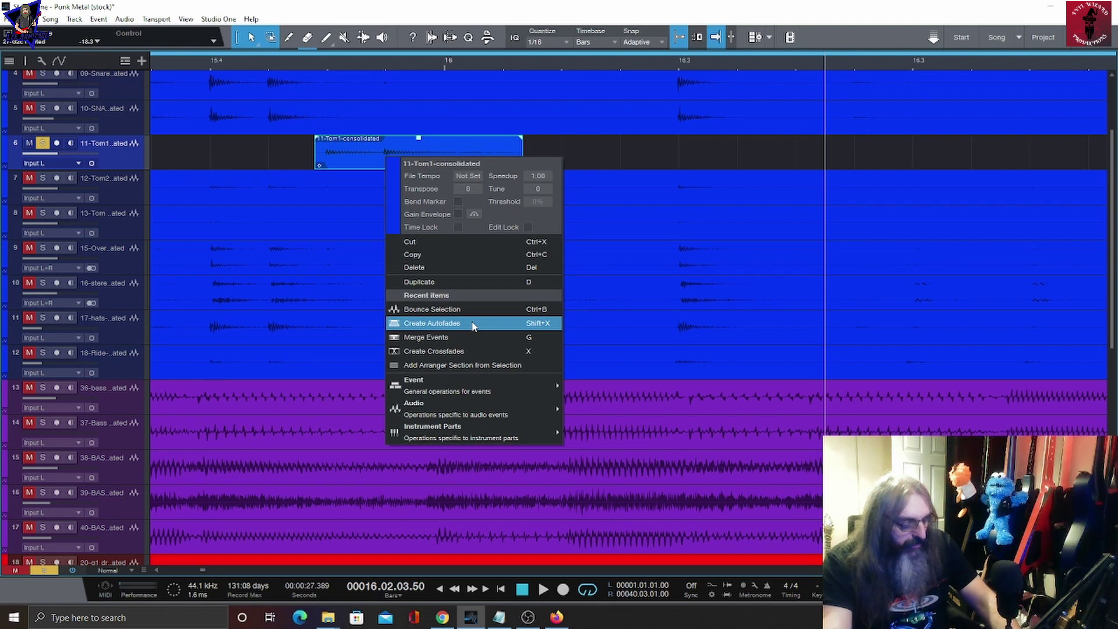
left_click(390, 152)
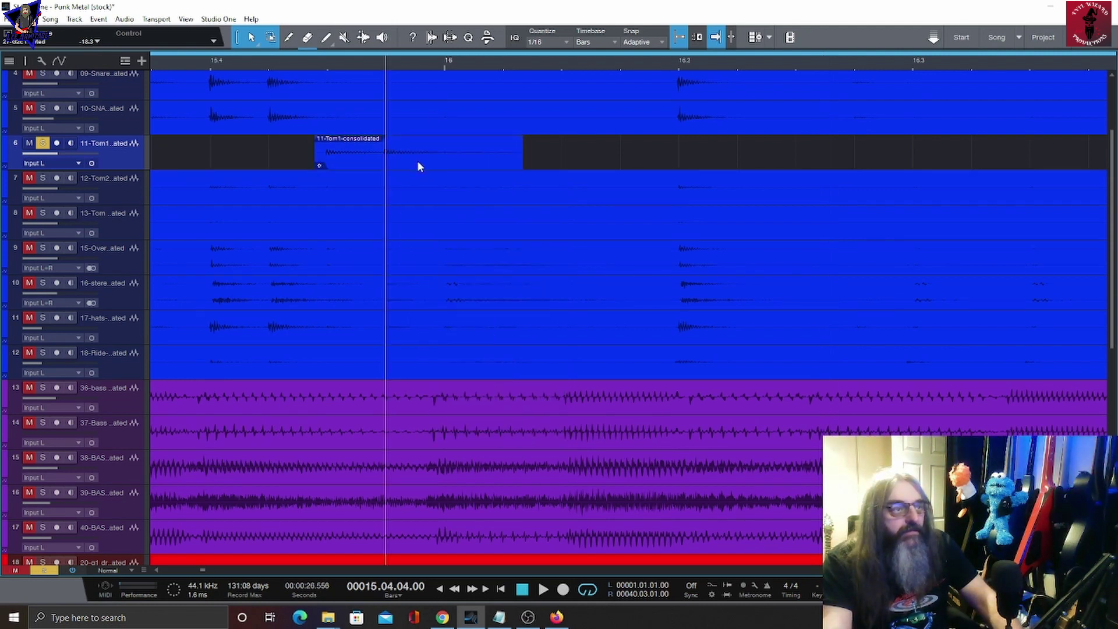
left_click(417, 161)
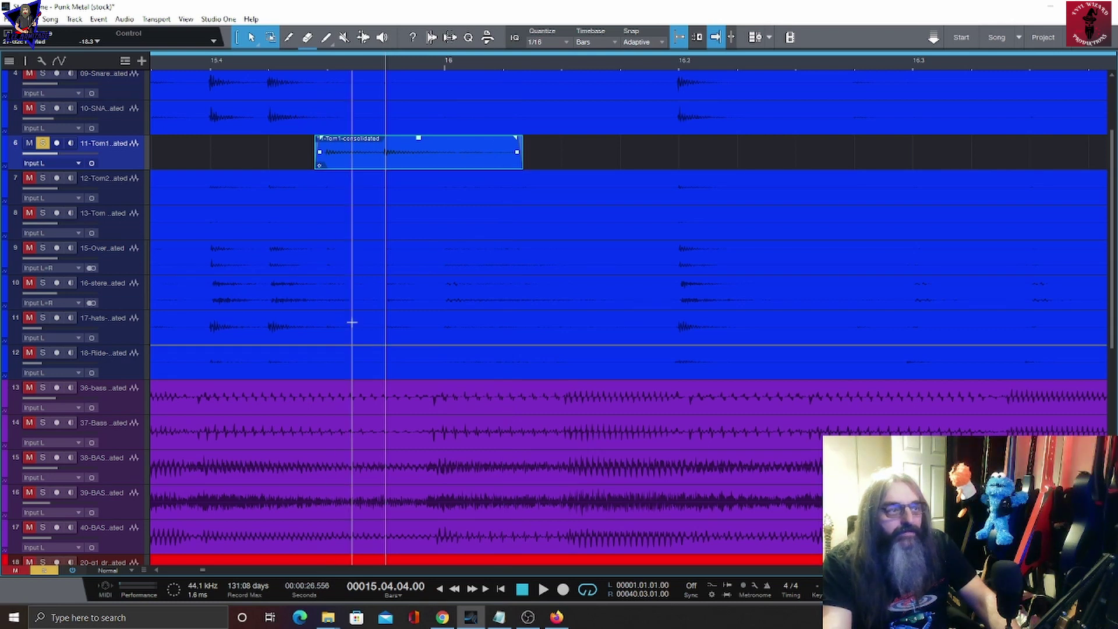
Step: Solo Tom2 and trim its audio to two short autofaded clips around the hits between bars 16 and 19
left_click(43, 178)
key("e")
key("e")
key("e")
key("w")
key("w")
key("w")
key("w")
key("w")
key("w")
key("w")
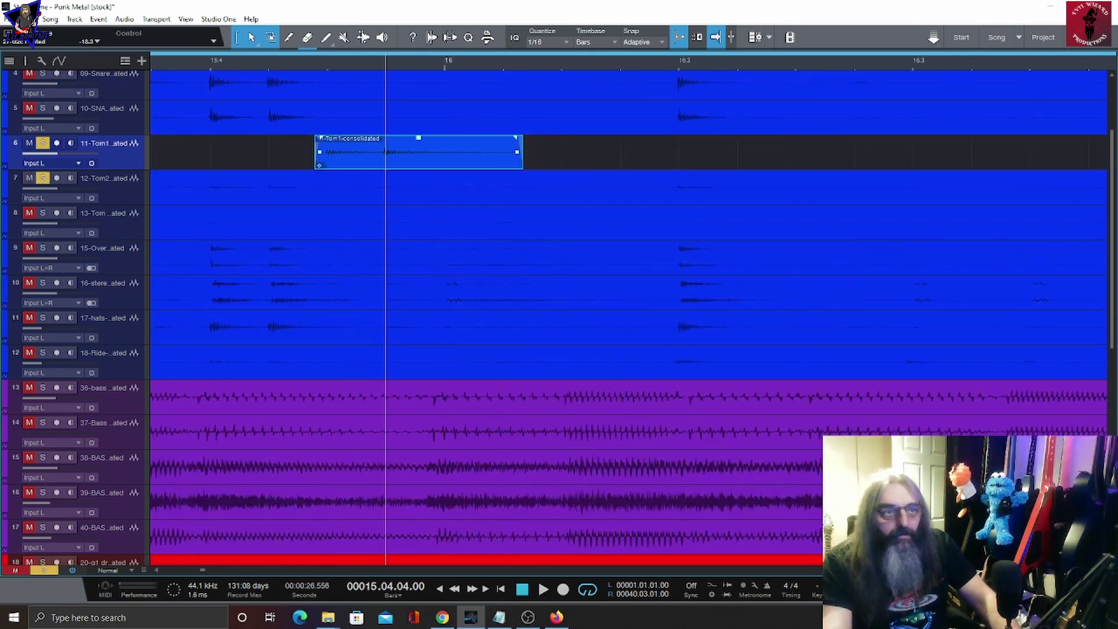
key("w")
key("w")
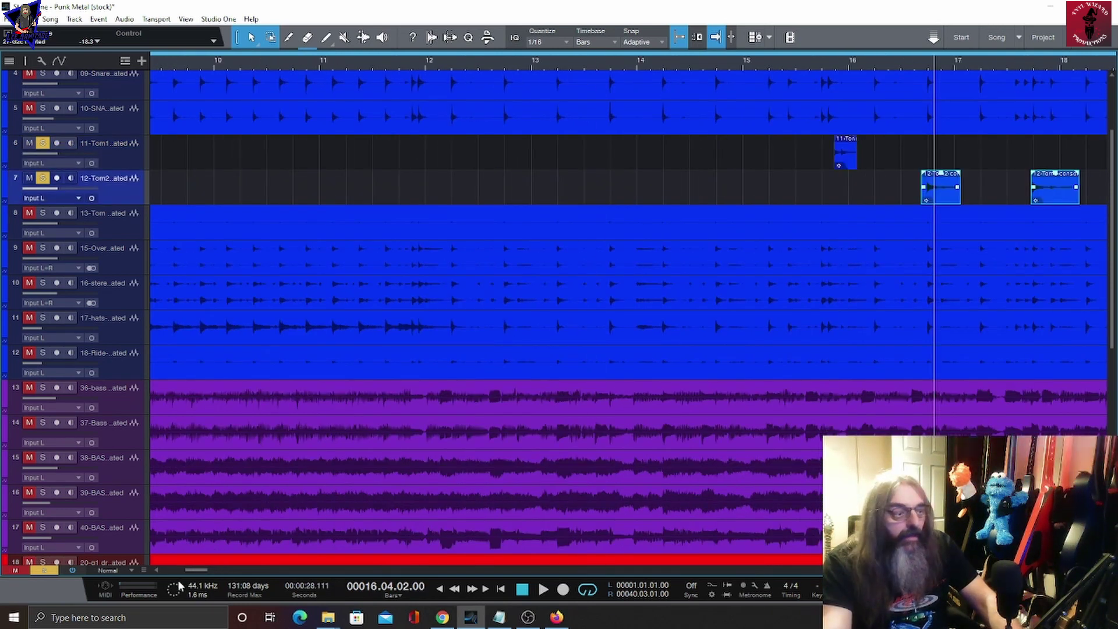
Step: Merge the two Tom2 clips into one event and apply Merge Events to the Tom1 clip as well
left_click(185, 573)
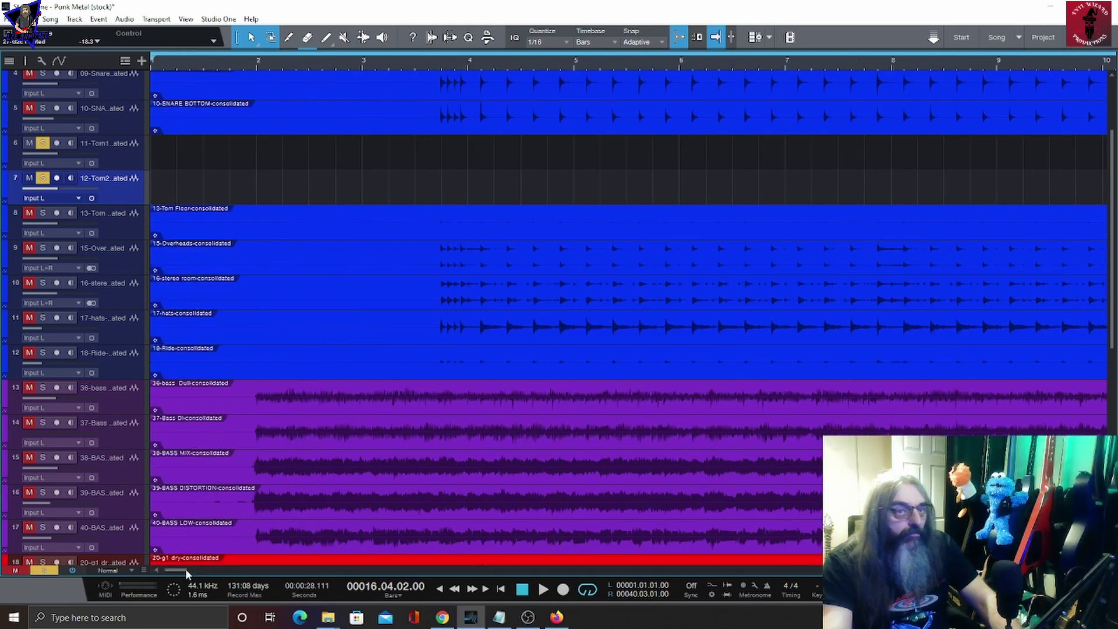
left_click_drag(1068, 570, 1057, 570)
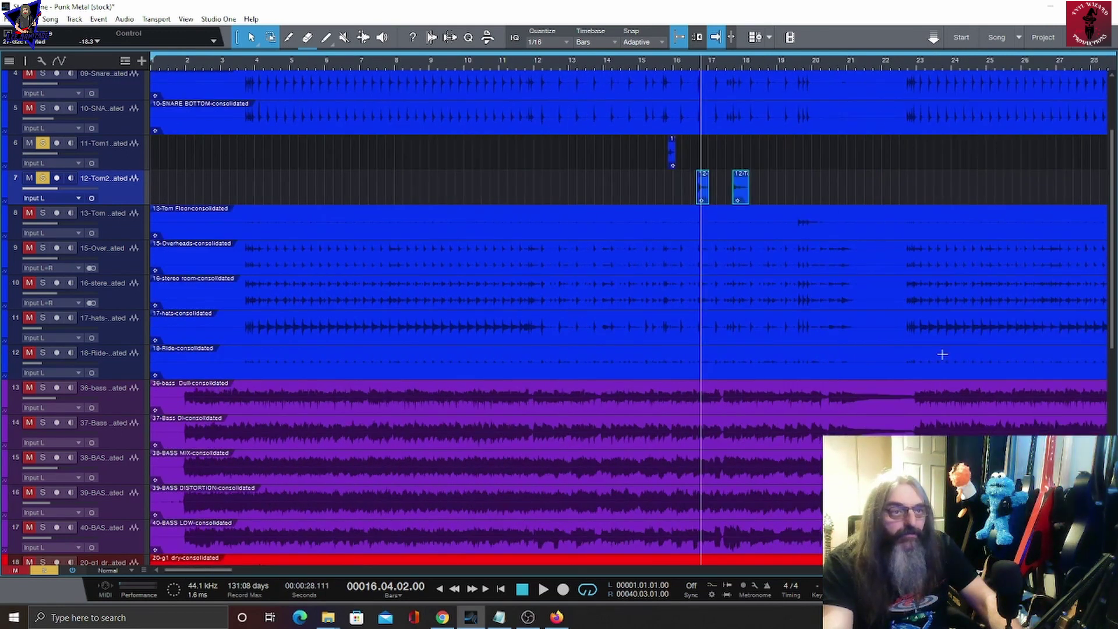
right_click(739, 198)
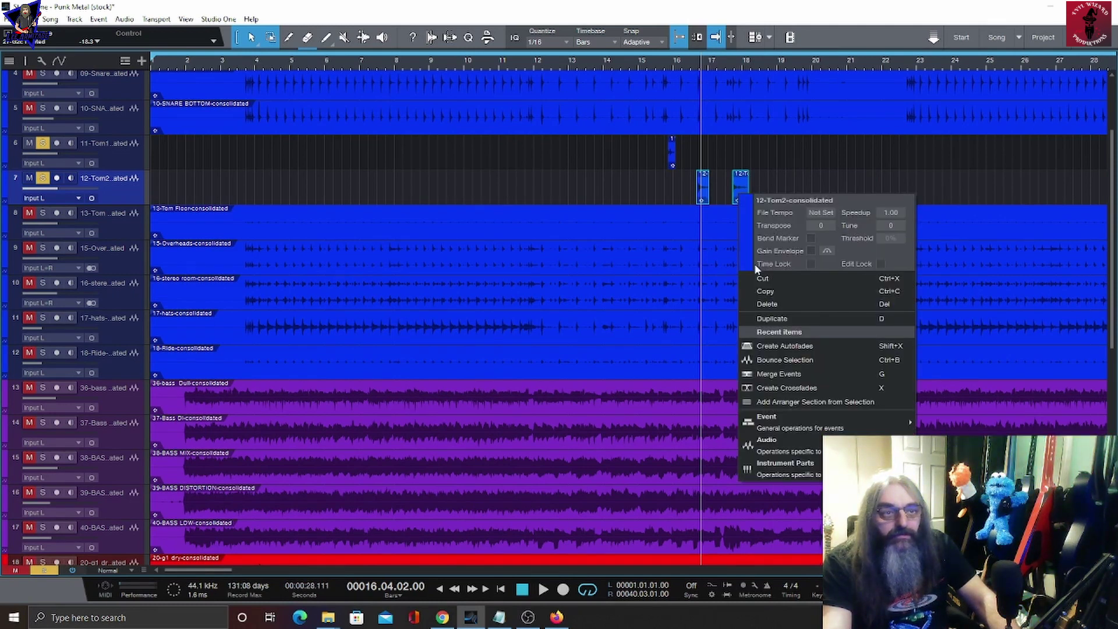
left_click(820, 380)
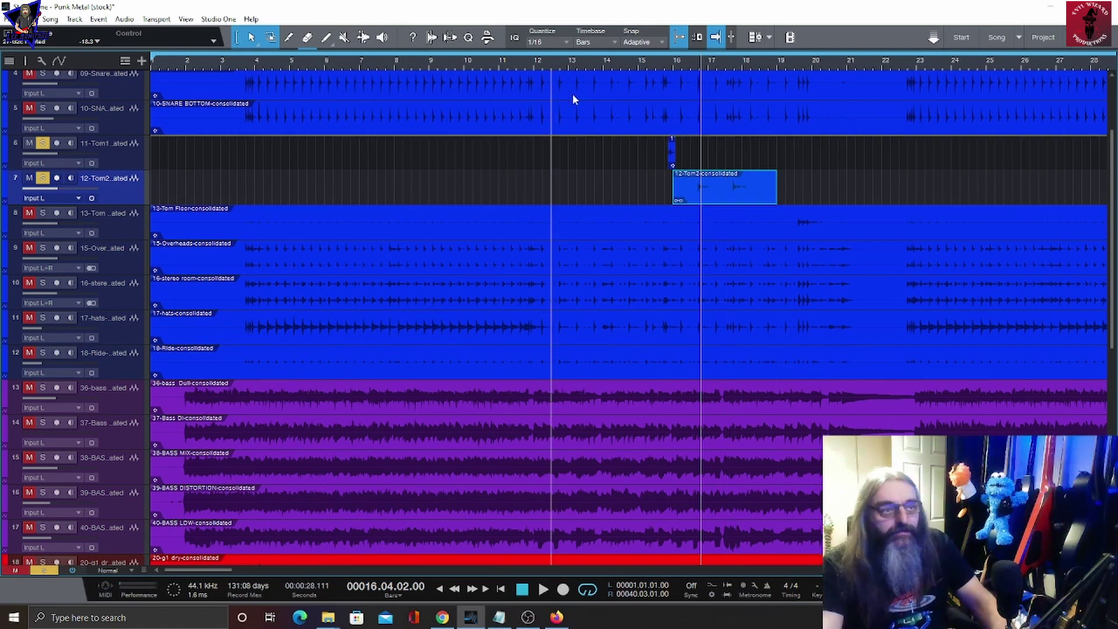
right_click(671, 161)
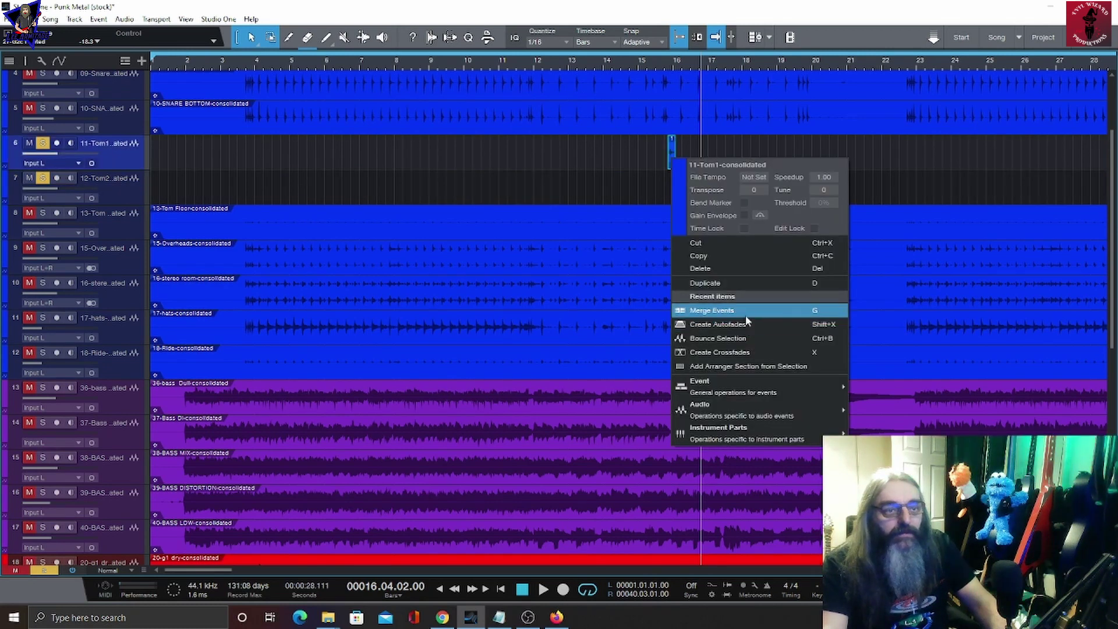
left_click(747, 312)
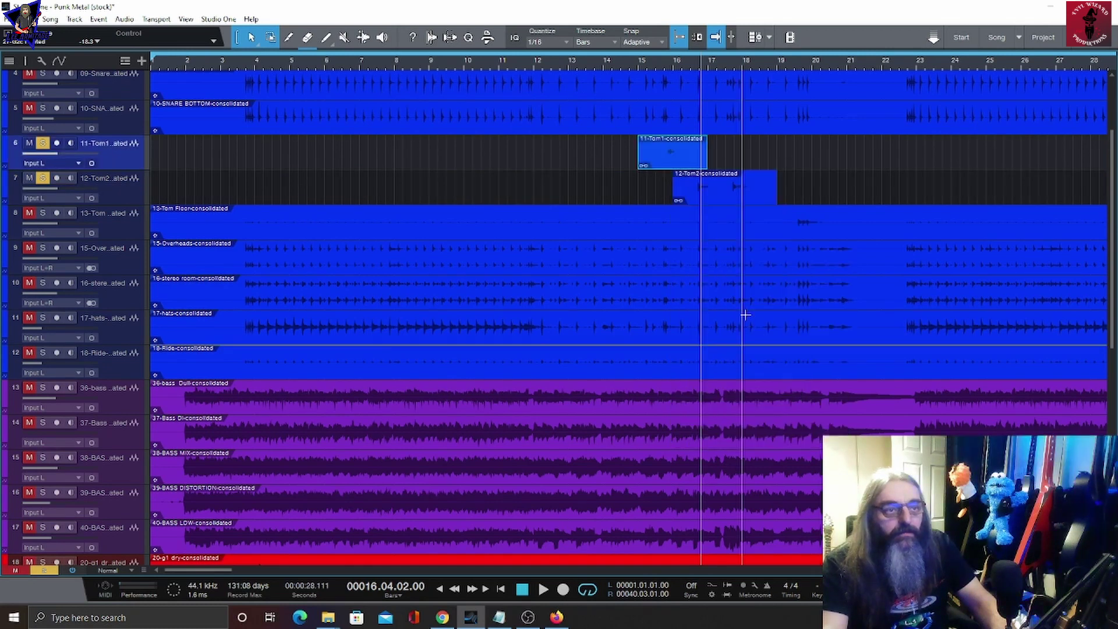
Step: Solo the floor tom, trim its audio to the hits between bars 19 and 20, and apply Merge Events to the remaining clip
left_click(785, 63)
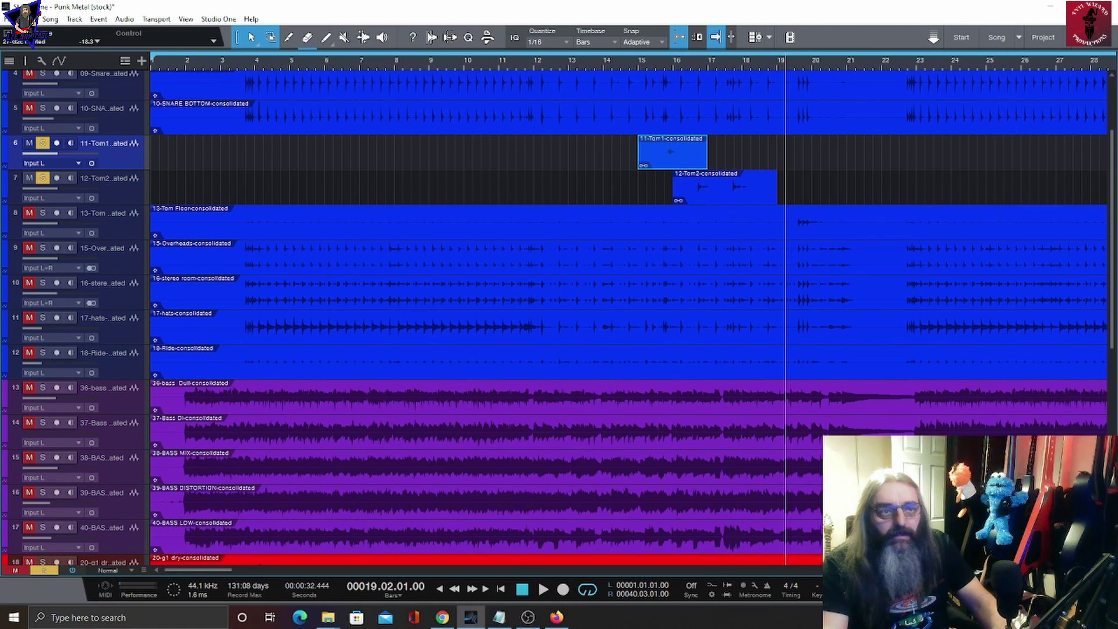
key("e")
key("e")
key("e")
key("e")
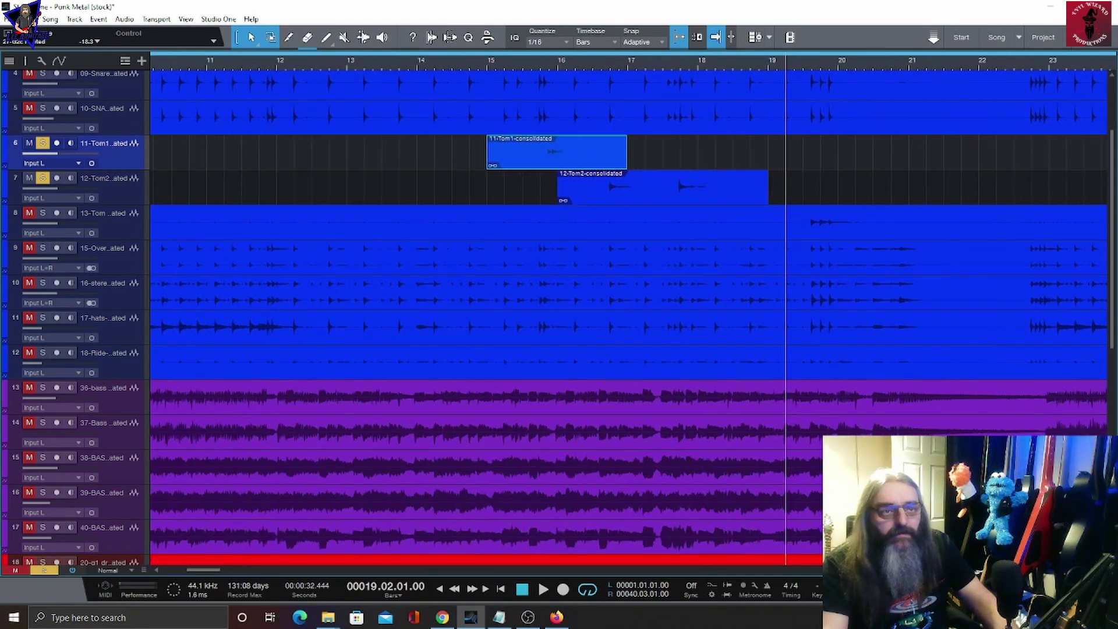
key("space")
key("w")
left_click(274, 222)
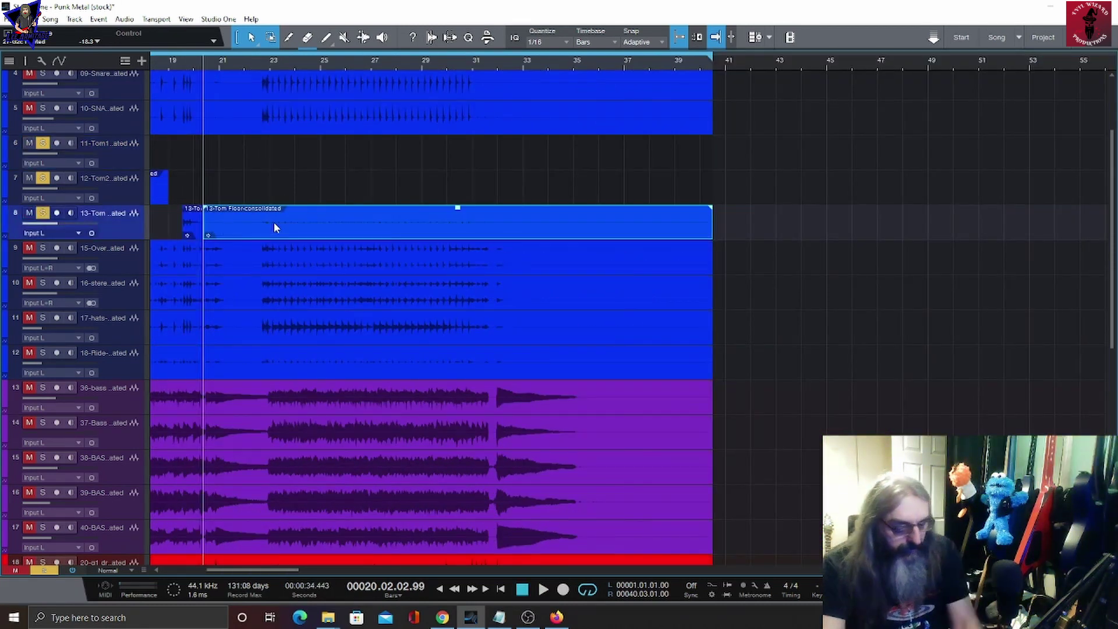
key("Delete")
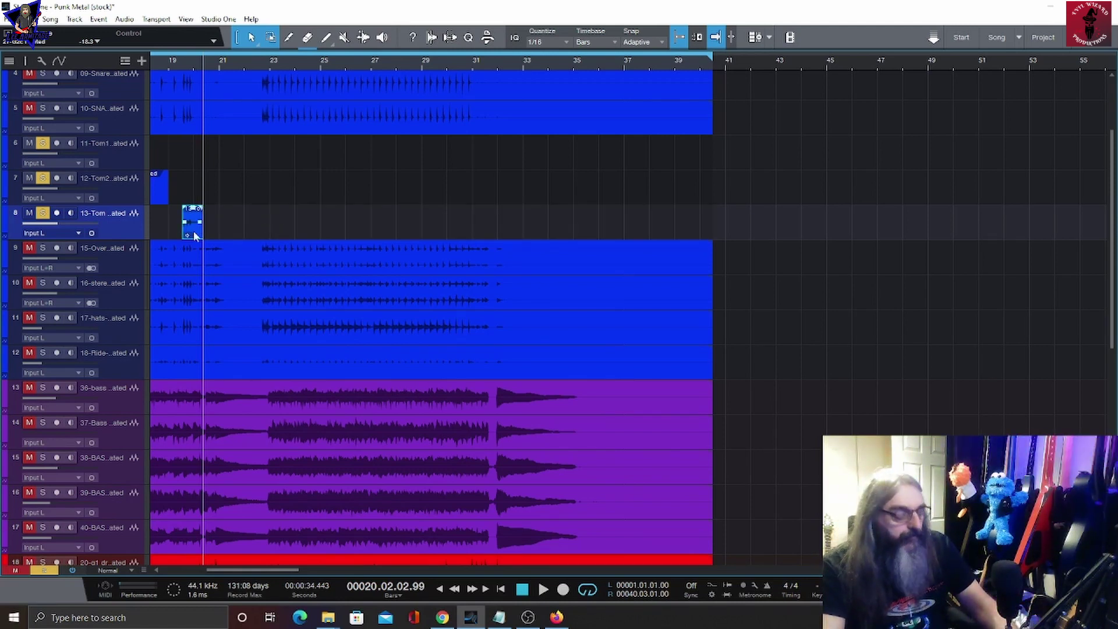
key("g")
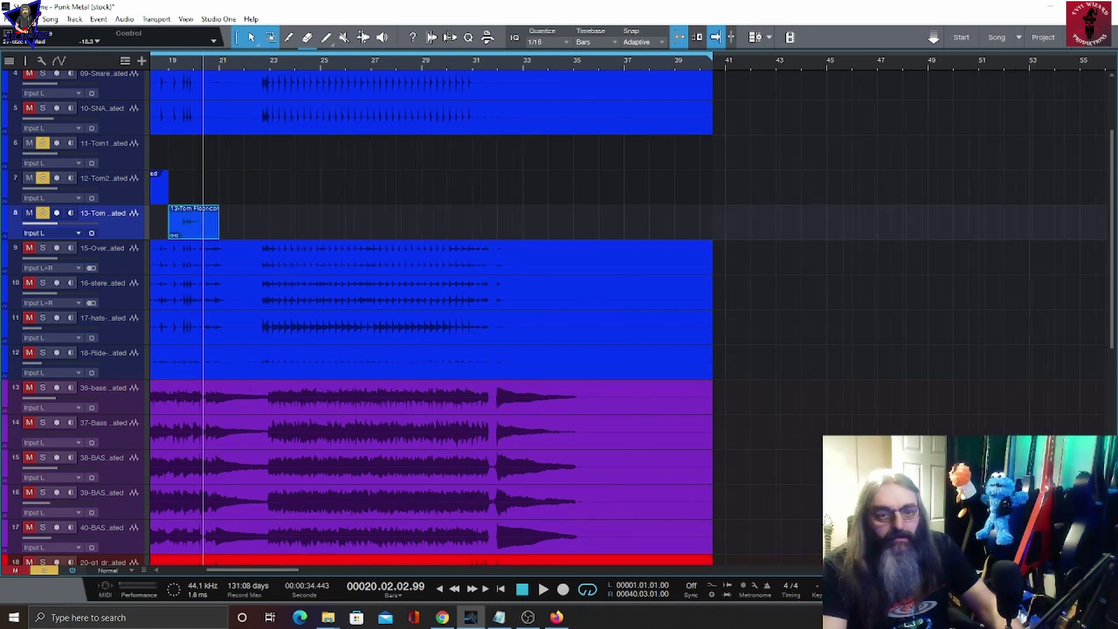
Step: Extend the merged Tom1, Tom2 and floor tom clips in both directions to span the full song from bar 1 to its end
key("w")
key("w")
key("w")
left_click_drag(233, 570, 169, 570)
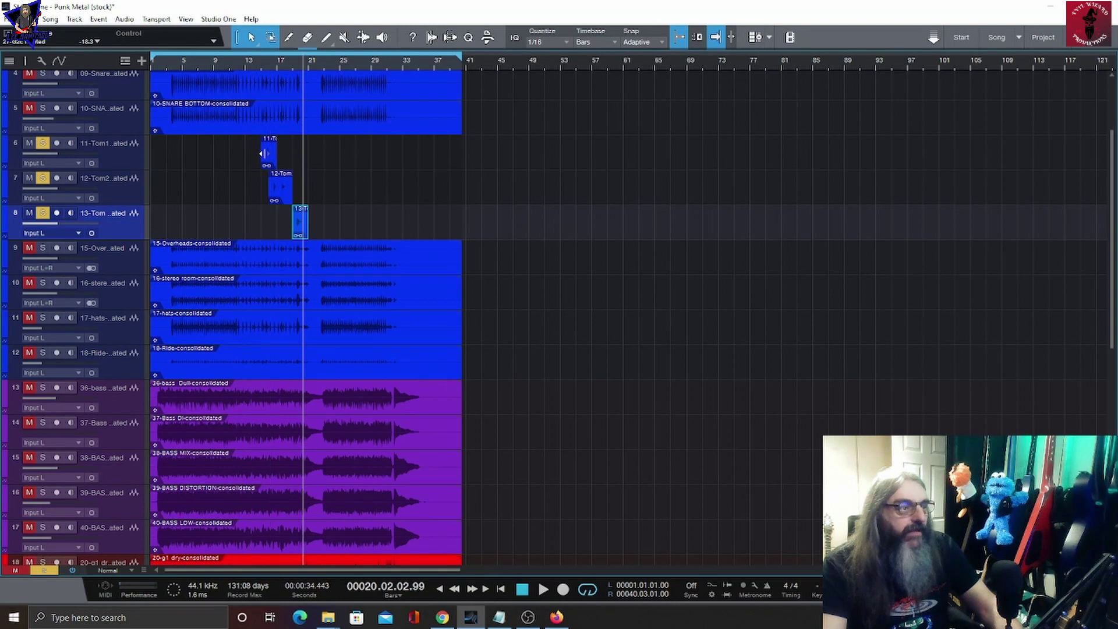
left_click_drag(264, 153, 466, 154)
left_click_drag(293, 197, 468, 198)
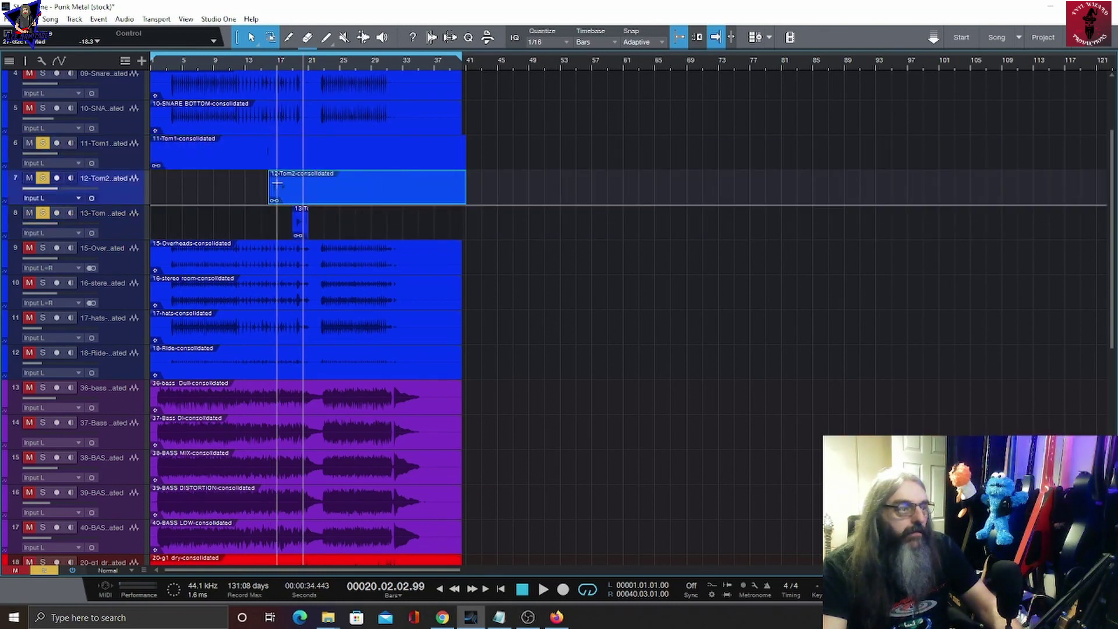
left_click_drag(266, 193, 154, 195)
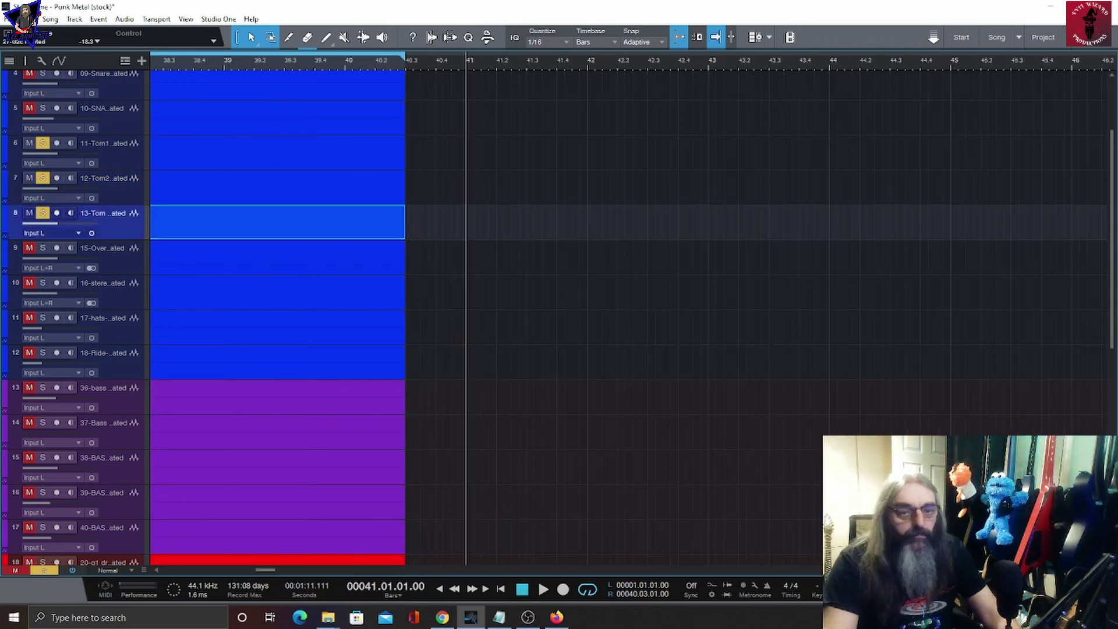
Step: Play the cleaned tom tracks from around bar 15 to audition the isolated hits
left_click_drag(466, 62, 466, 23)
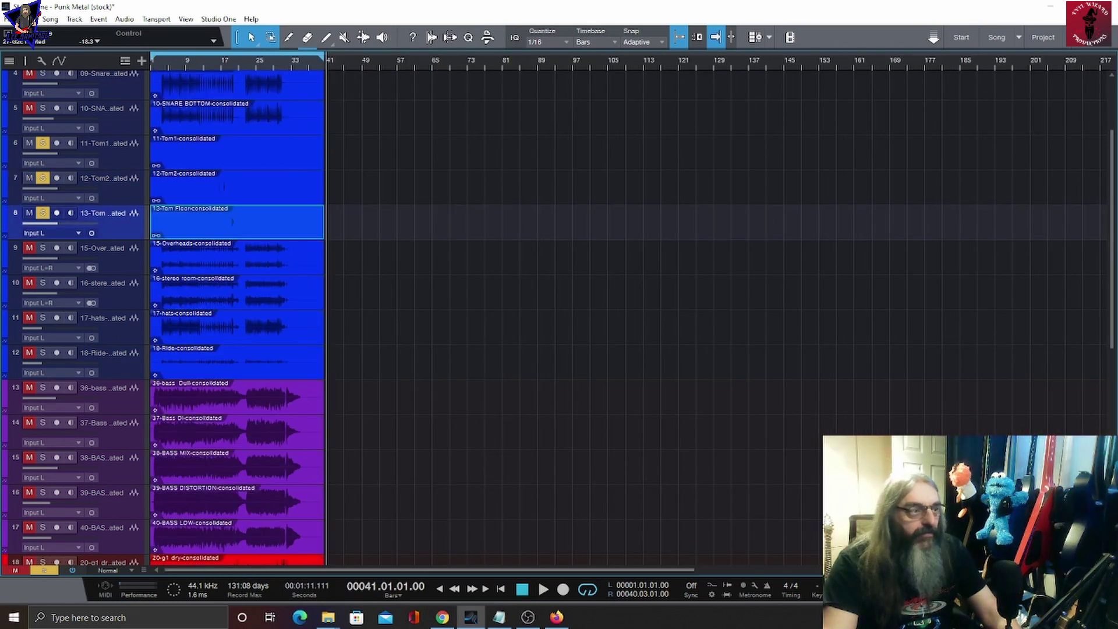
left_click(177, 63)
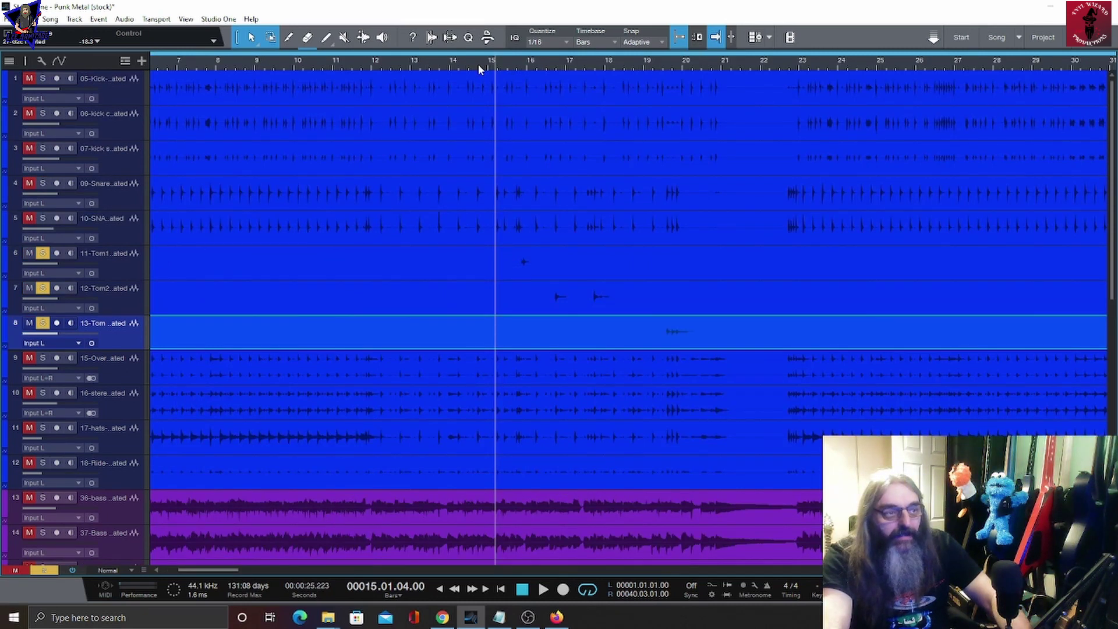
key("space")
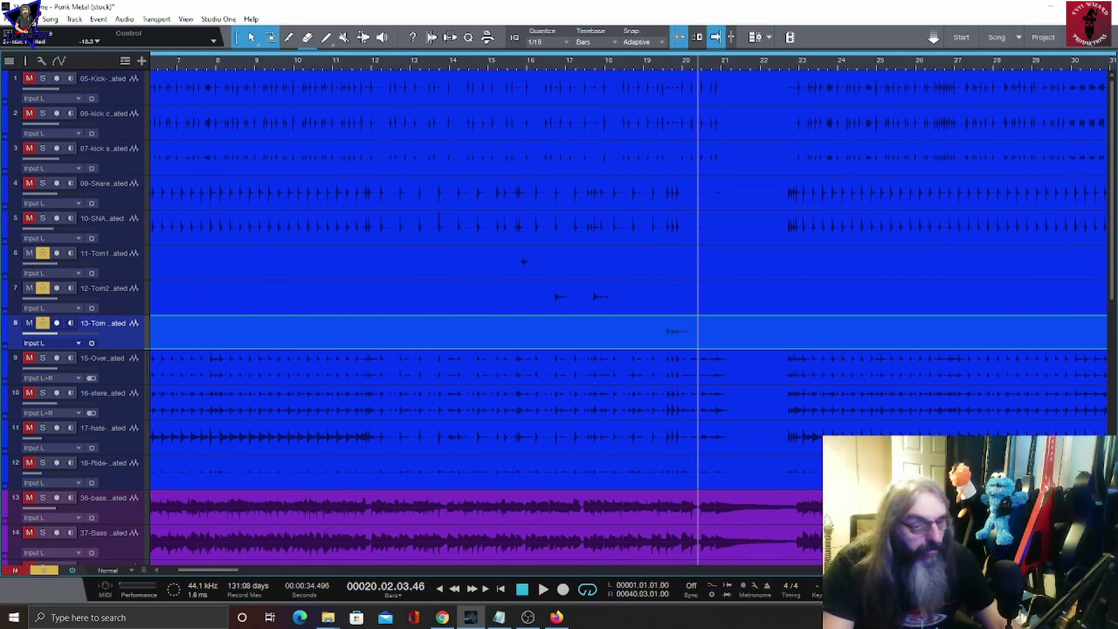
Step: Show the mixer console with all solos cleared, and audition the three kick tracks soloed together
key("F3")
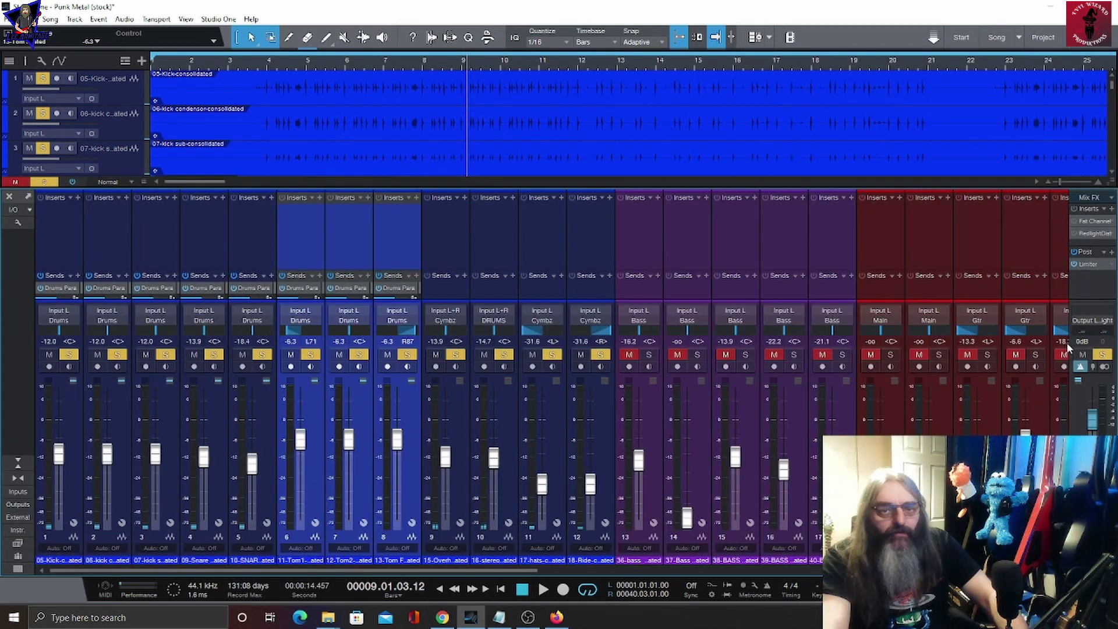
left_click(1103, 356)
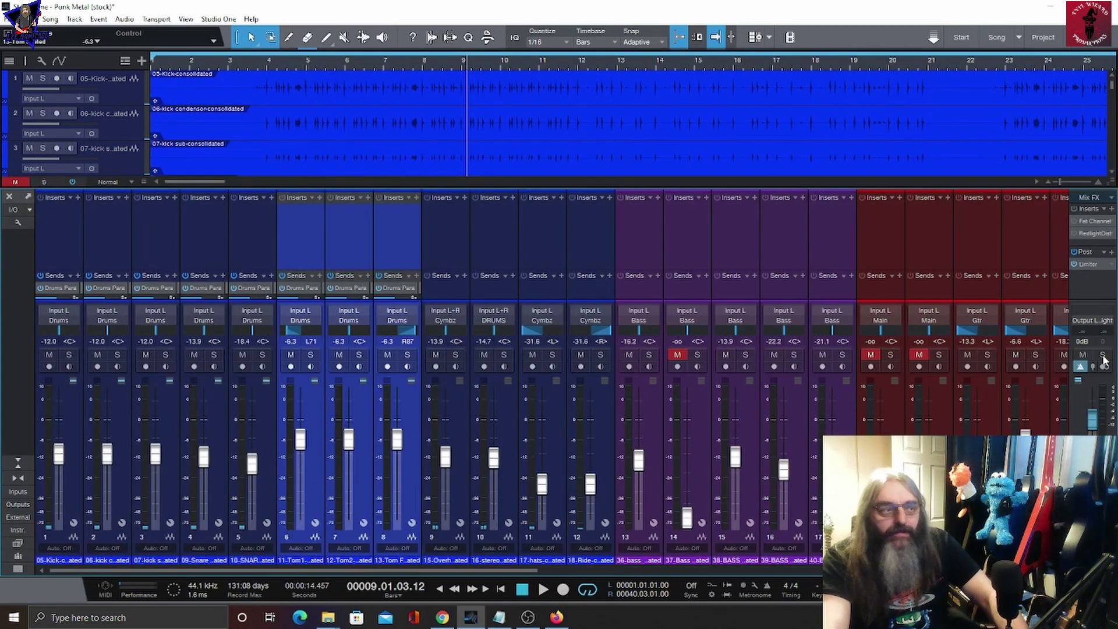
left_click(69, 403)
left_click(119, 411, "shift")
left_click(152, 411, "shift")
left_click(117, 355)
key("space")
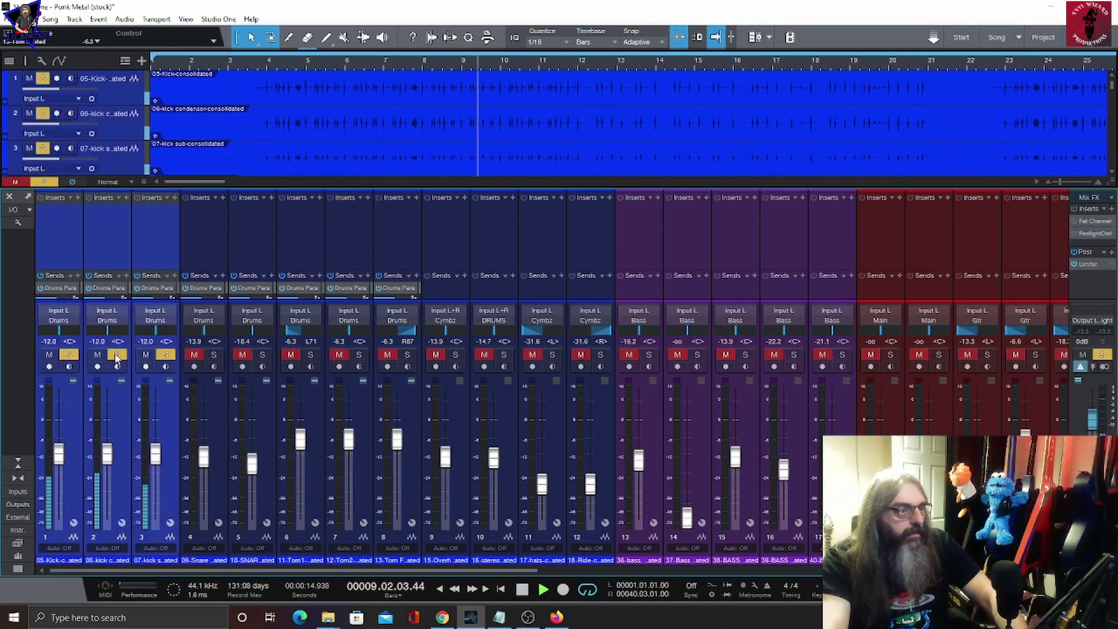
key("space")
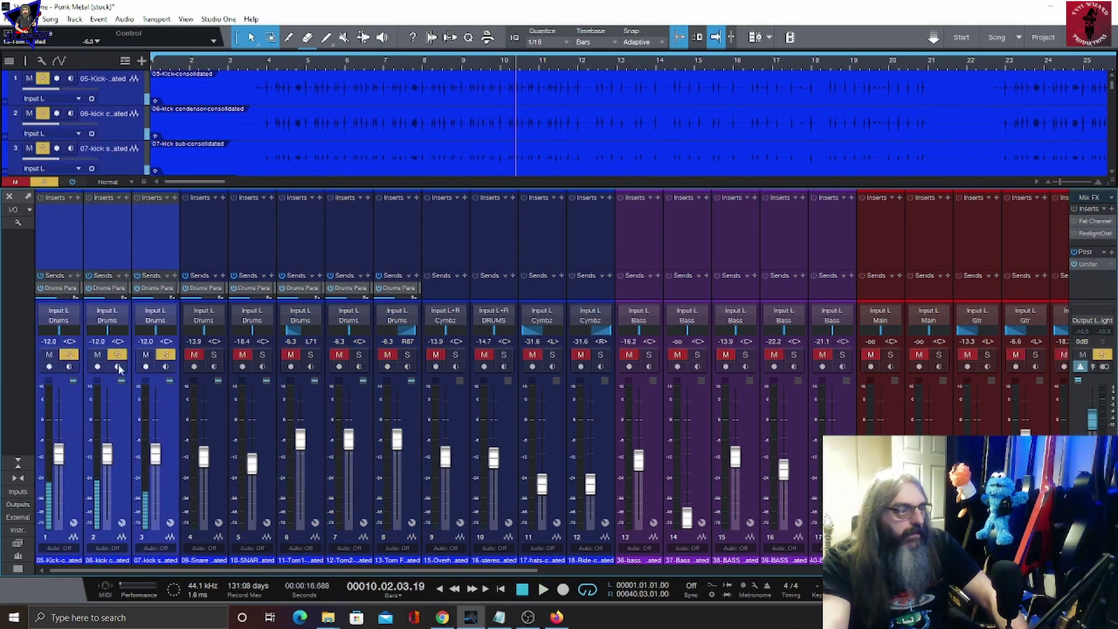
left_click(117, 355)
left_click(119, 408)
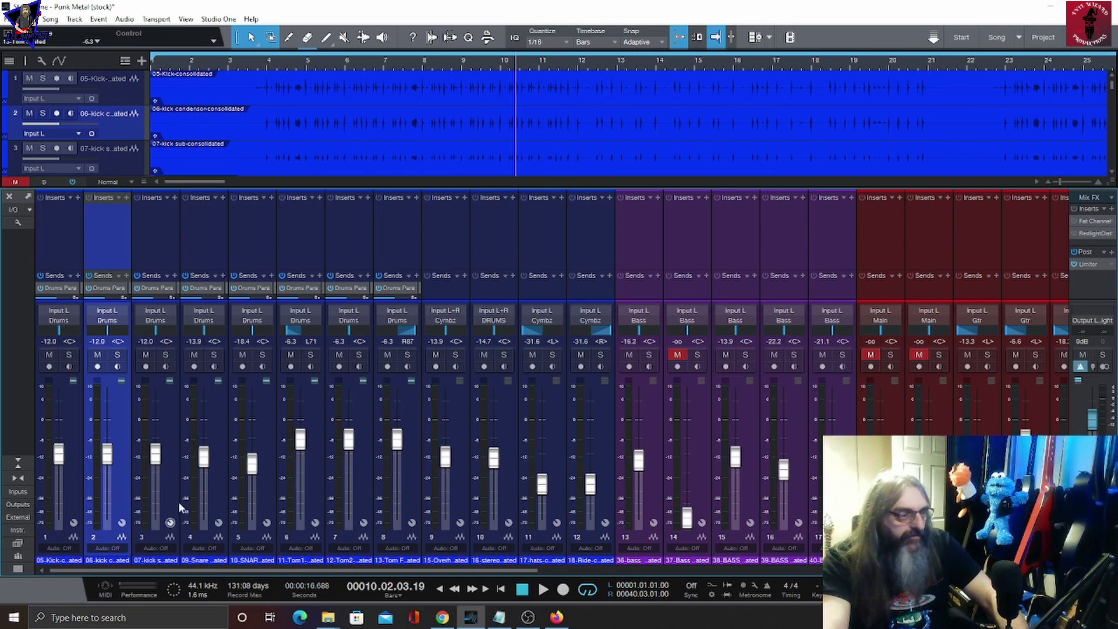
left_click(177, 432)
left_click(118, 435)
left_click(79, 438)
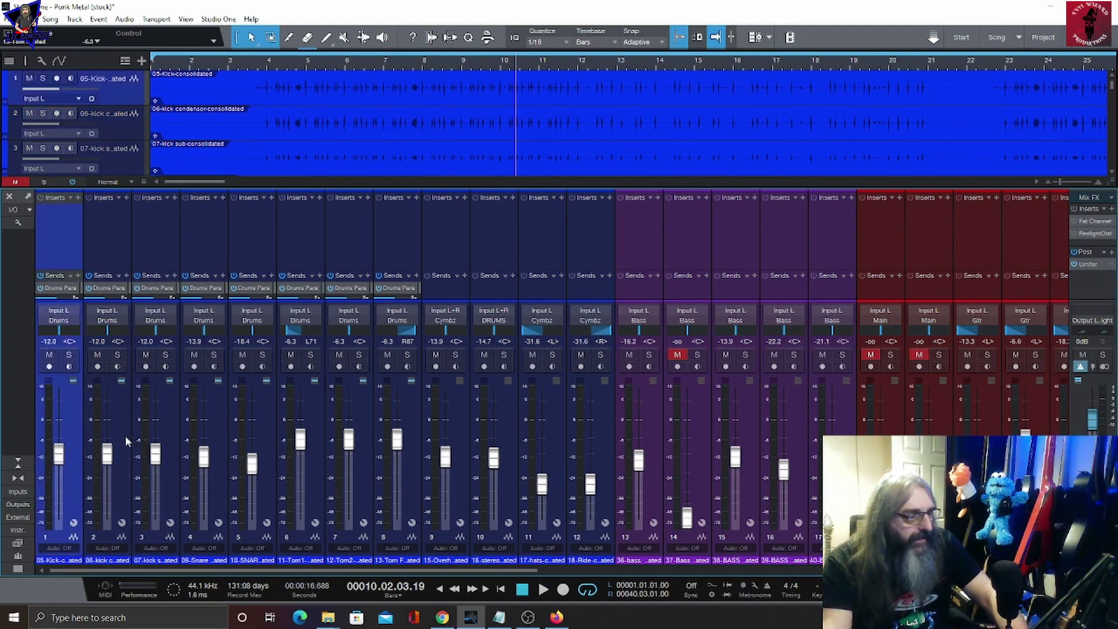
left_click(125, 435)
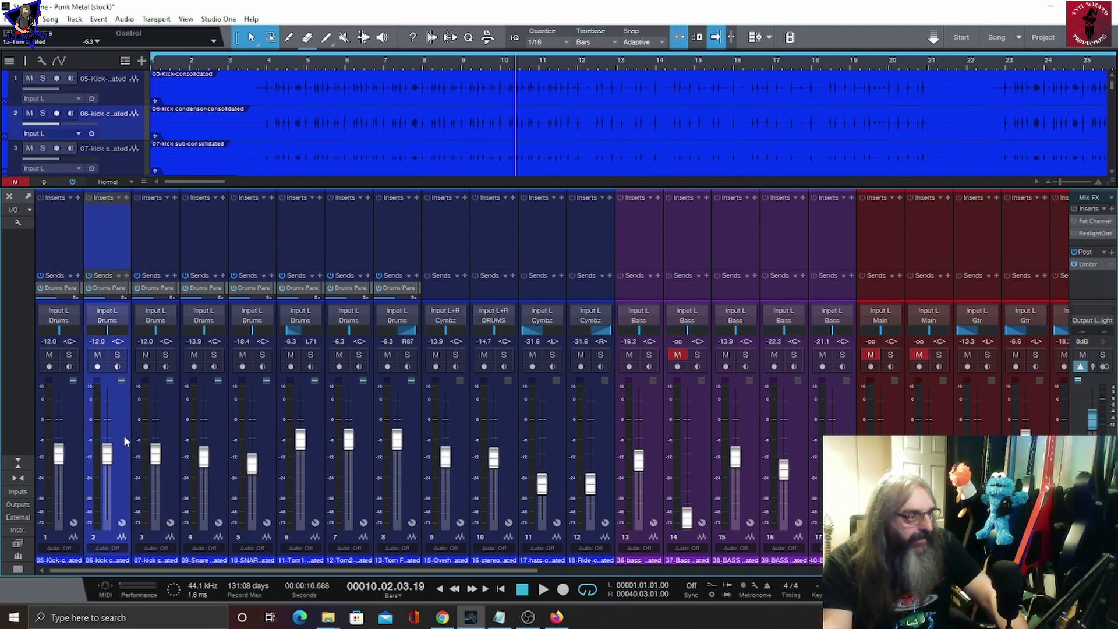
Step: Solo the kick, kick condenser and kick sub tracks one after another during playback to compare their sound
left_click(69, 356)
key("space")
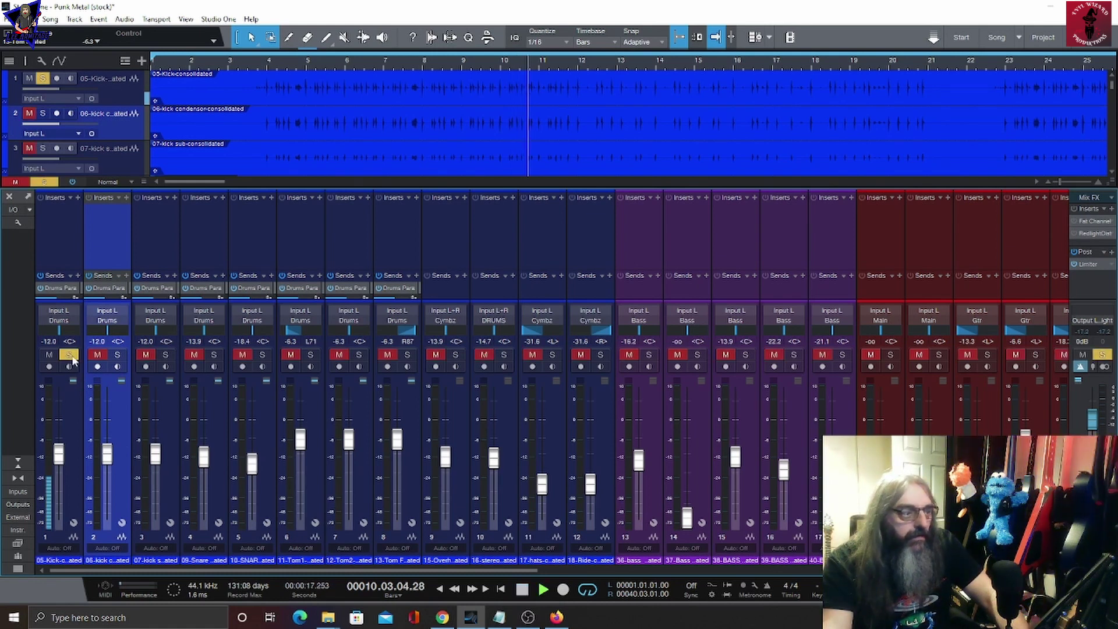
left_click(68, 355)
left_click(117, 355)
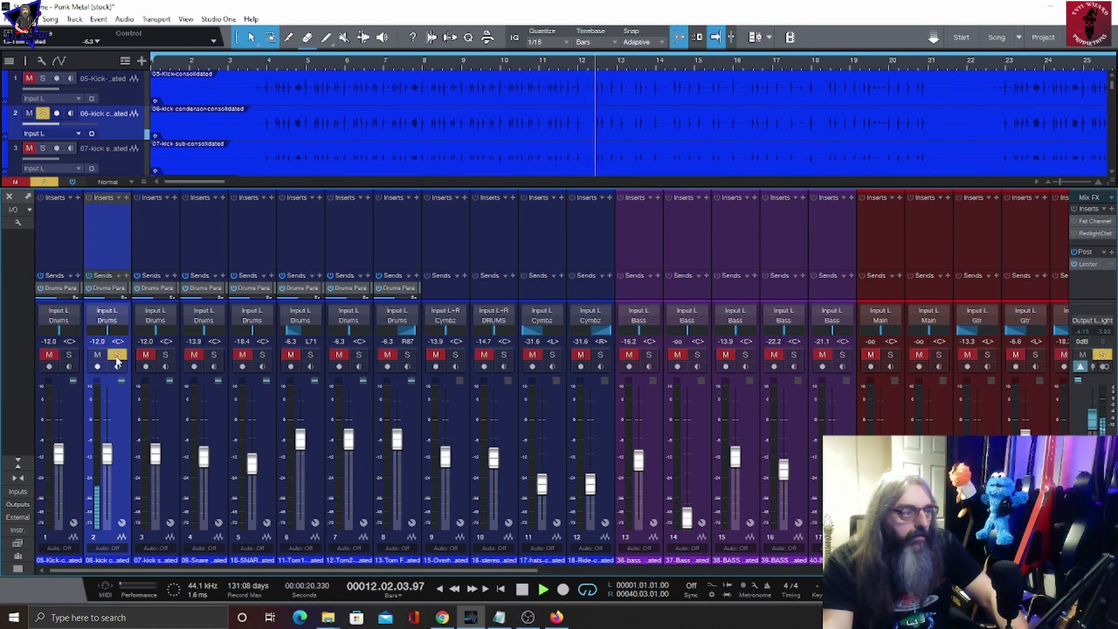
left_click(165, 355)
left_click(117, 355)
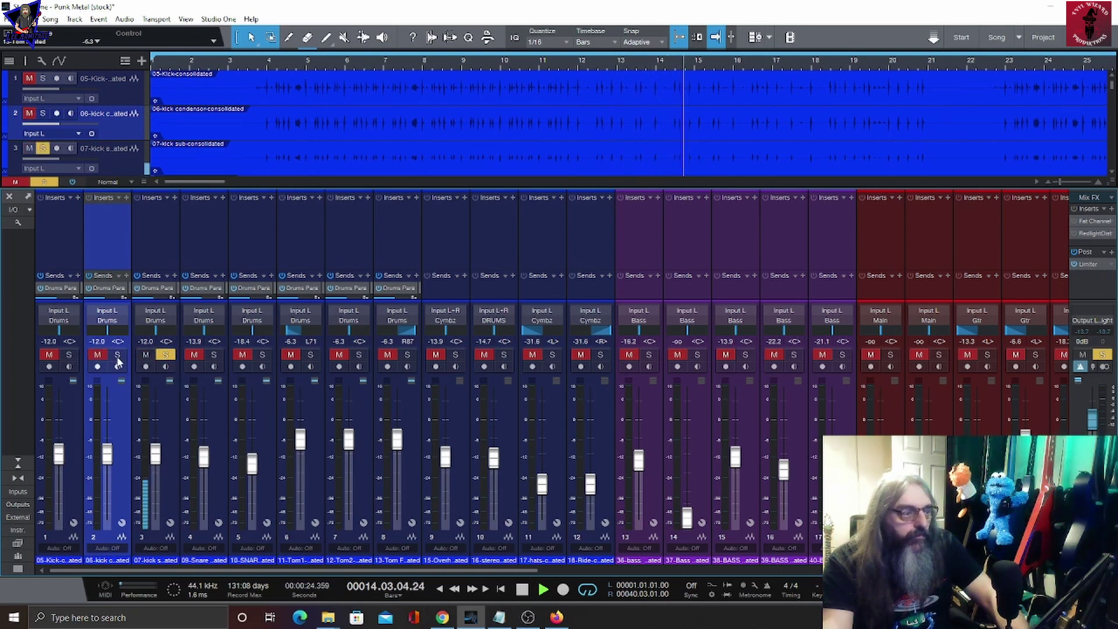
left_click(165, 355)
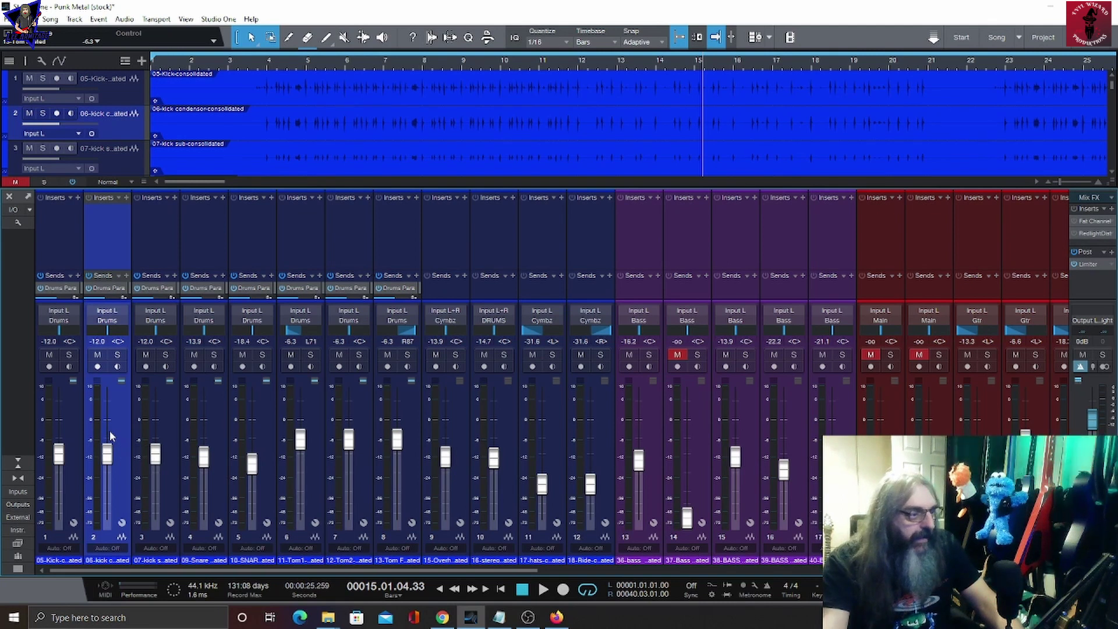
Step: Solo the kick condenser track and play it from just before bar 4
left_click(73, 435)
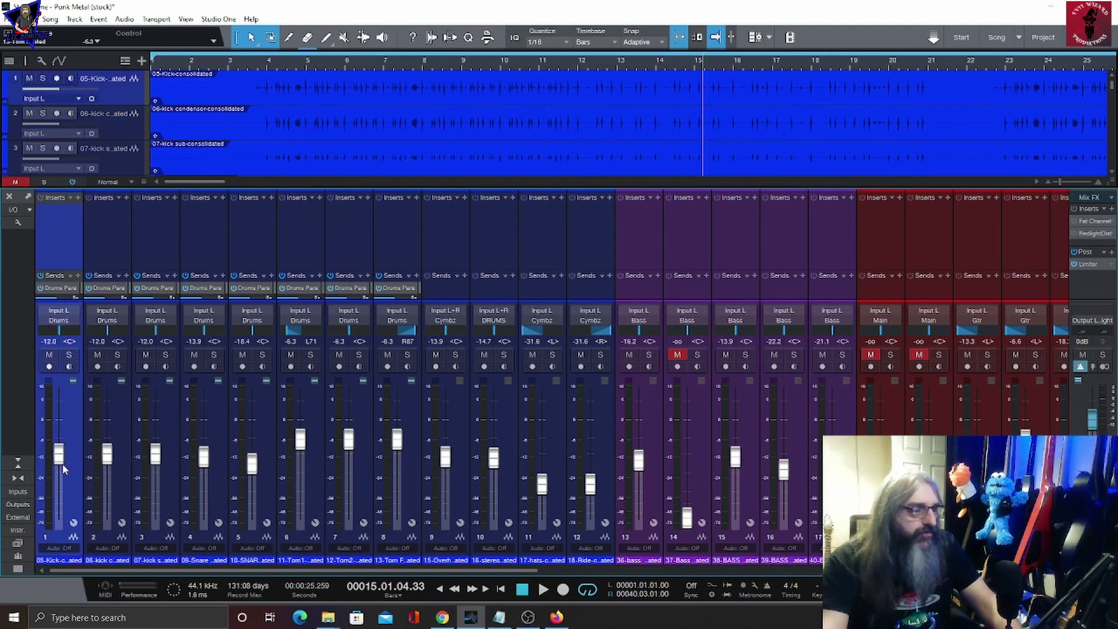
left_click(168, 439)
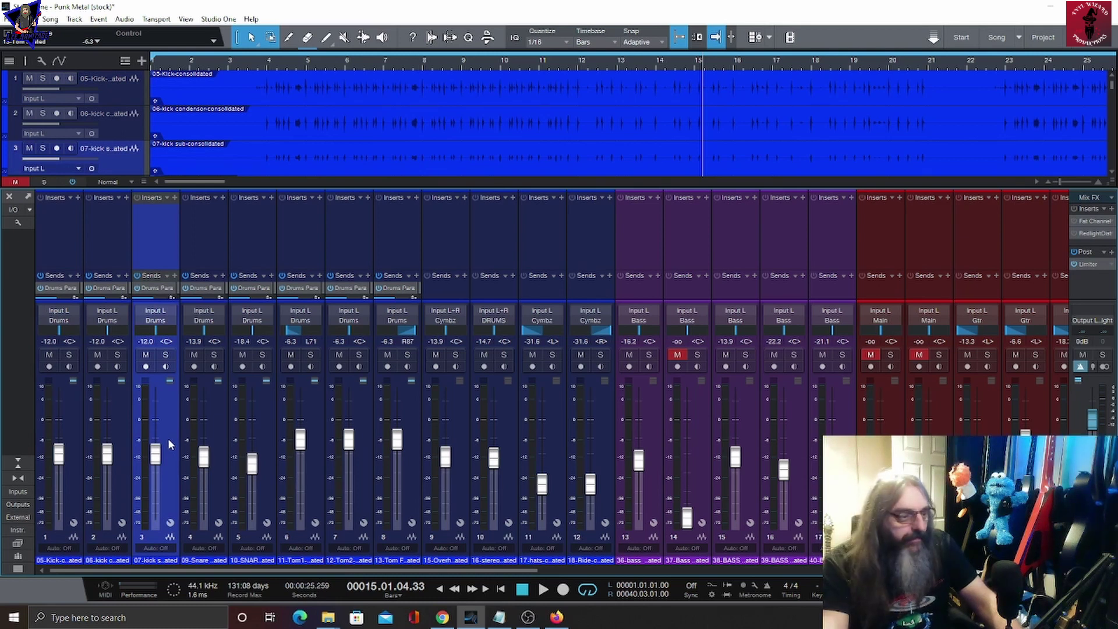
left_click(117, 355)
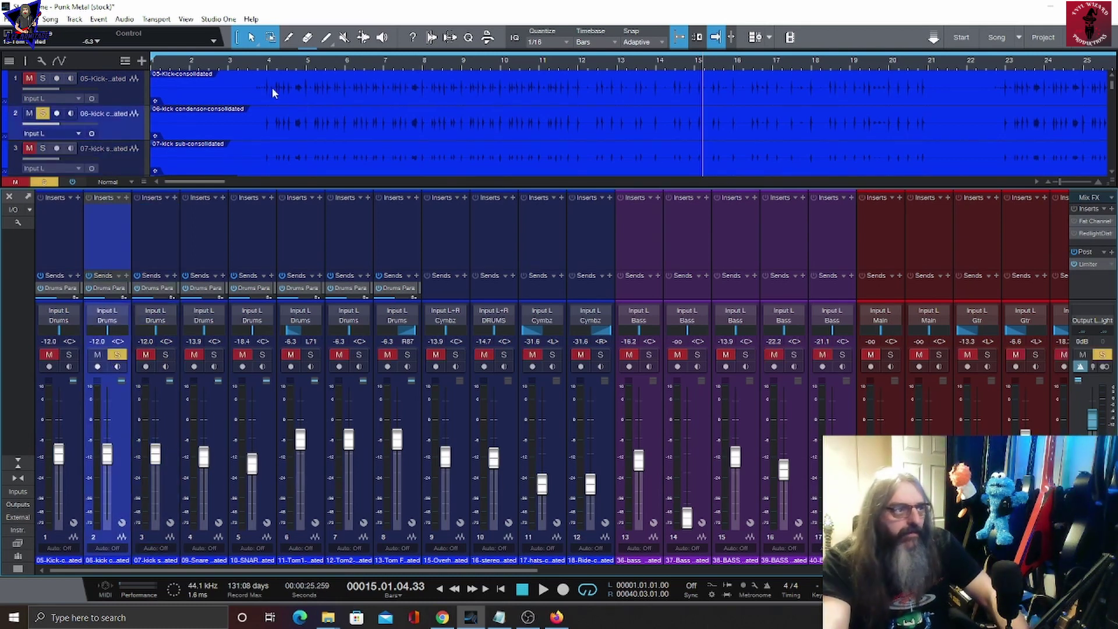
left_click(262, 69)
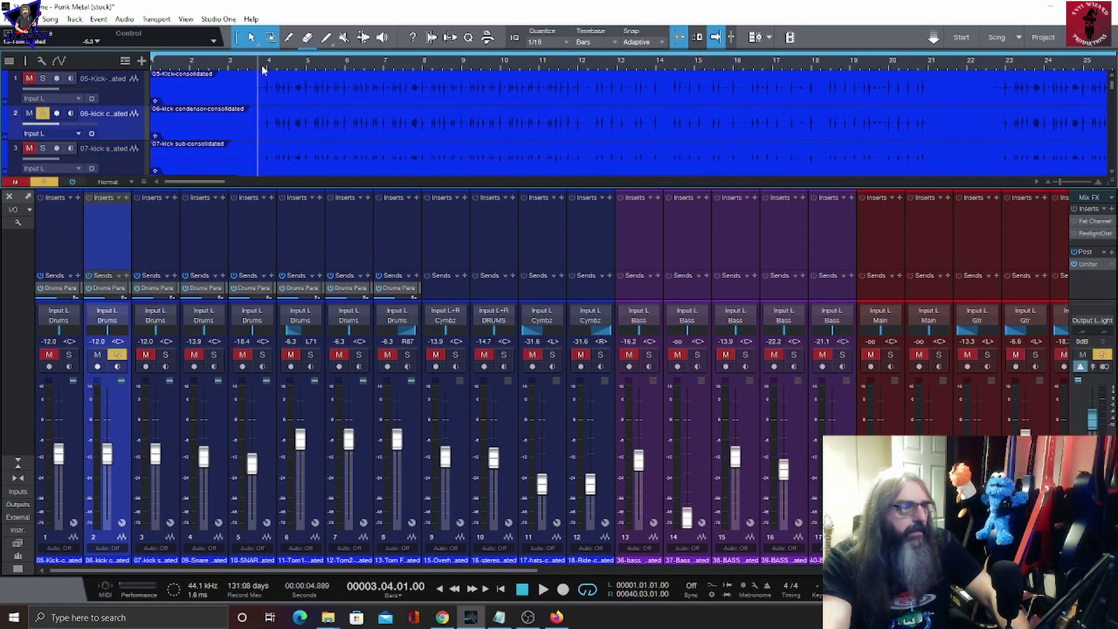
key("space")
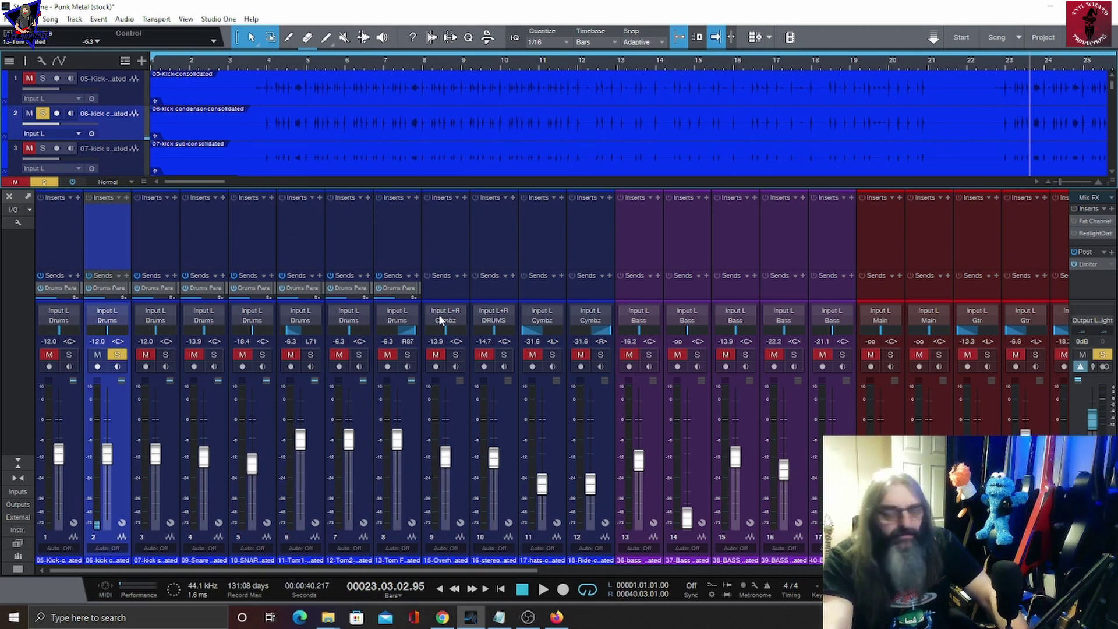
Step: Insert the PreSonus Pro EQ on the kick condenser track
left_click(127, 196)
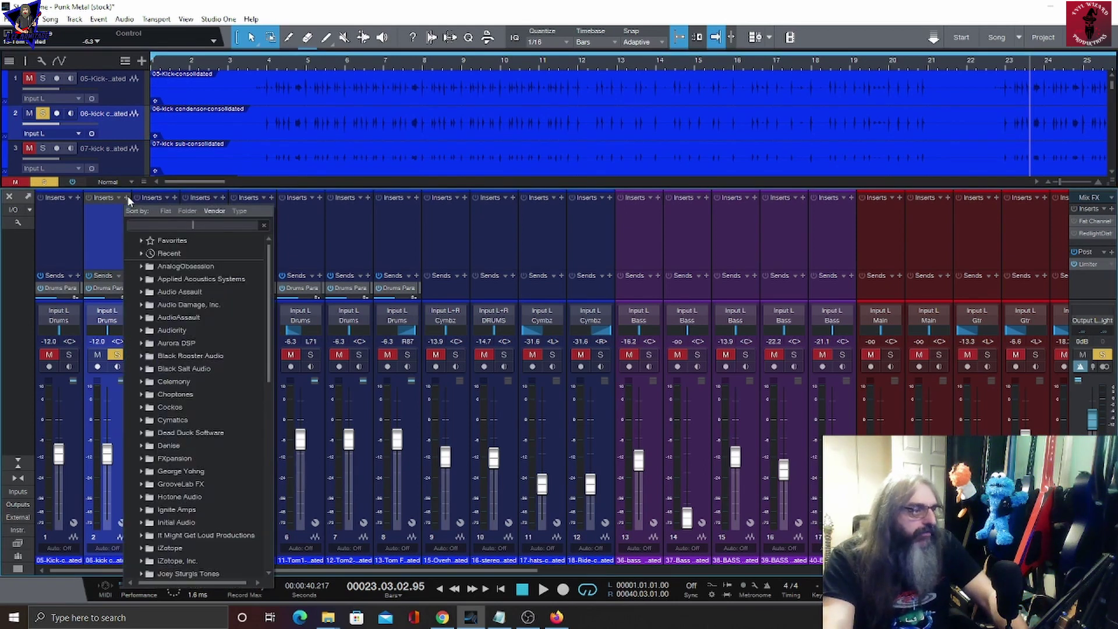
scroll(239, 490, "down", 10)
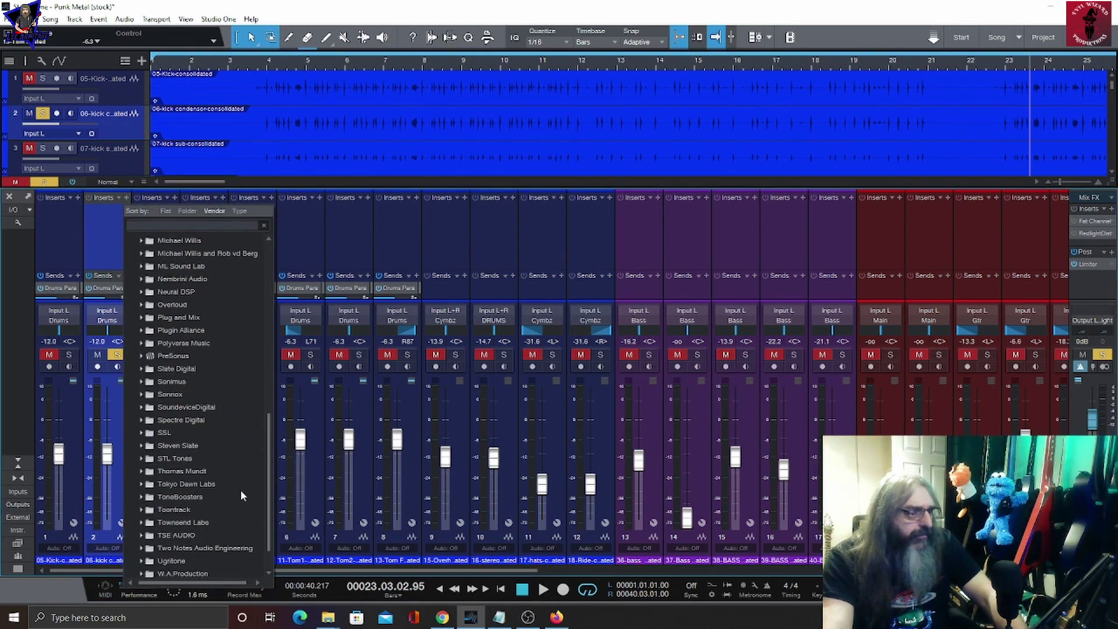
scroll(241, 491, "down", 2)
double_click(184, 406)
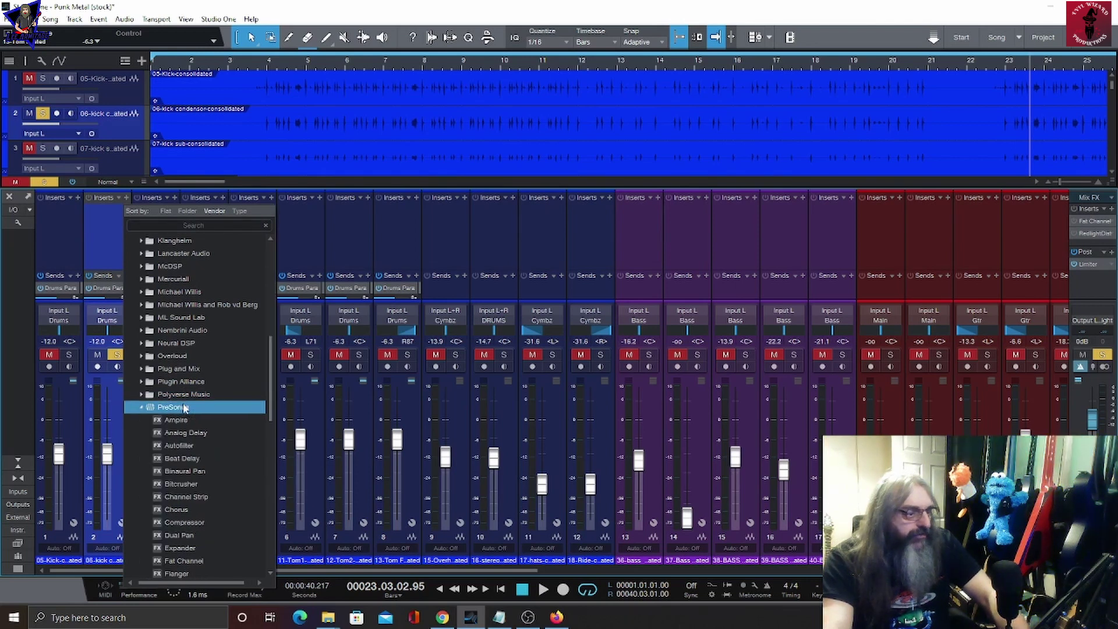
scroll(185, 412, "down", 15)
double_click(230, 489)
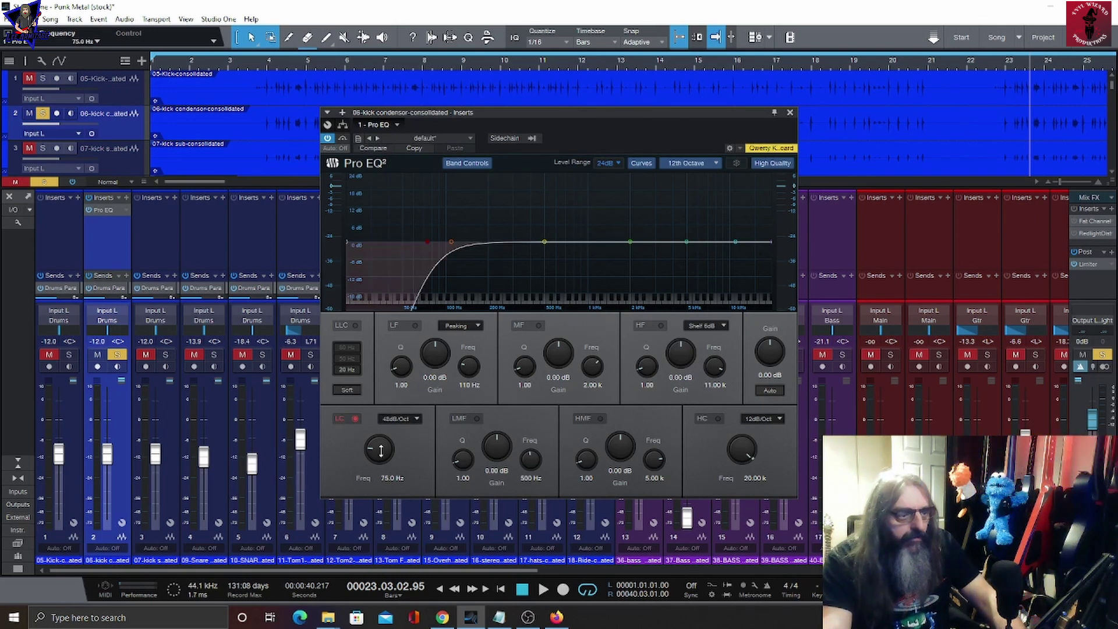
Step: Enable 48 dB/Oct low-cut and high-cut filters in the kick condenser's EQ, set to 92.3 Hz and 3.94 kHz
left_click_drag(380, 452, 382, 453)
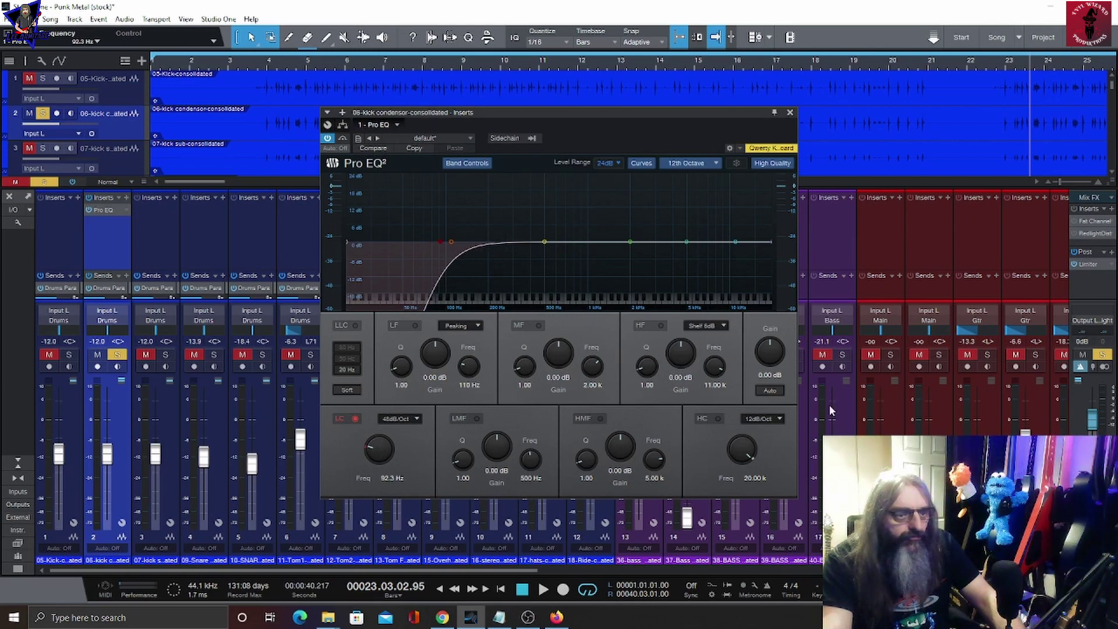
left_click(761, 416)
left_click(775, 484)
left_click_drag(742, 451, 732, 466)
left_click(718, 418)
Step: During playback, set the kick condenser's fader to -2.4 dB and its EQ low-cut frequency to 67.6 Hz
key("space")
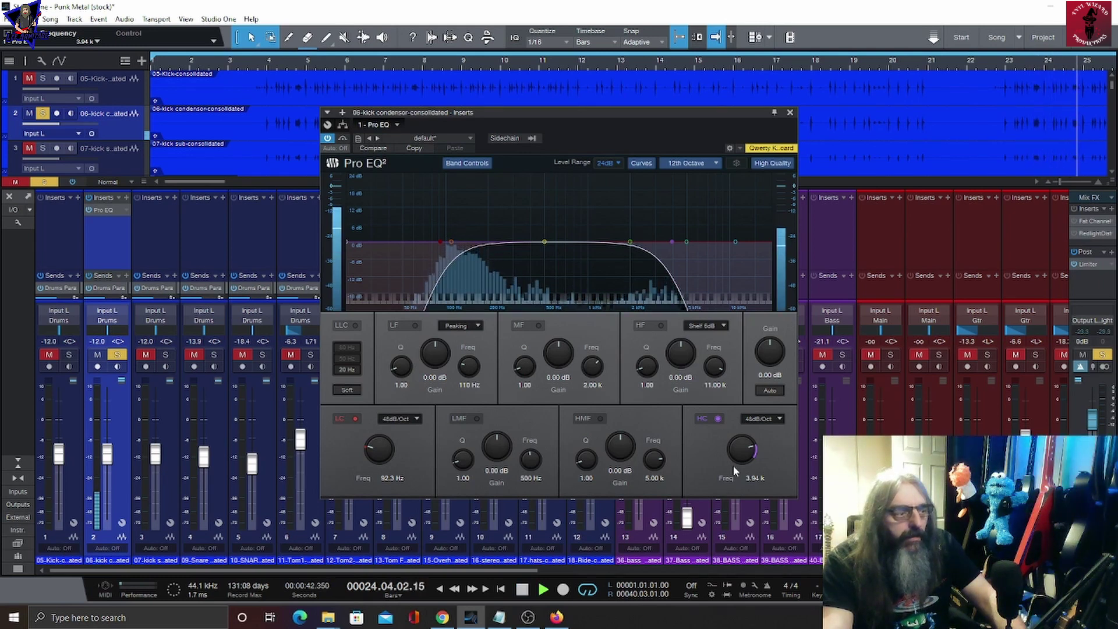
left_click_drag(107, 453, 109, 428)
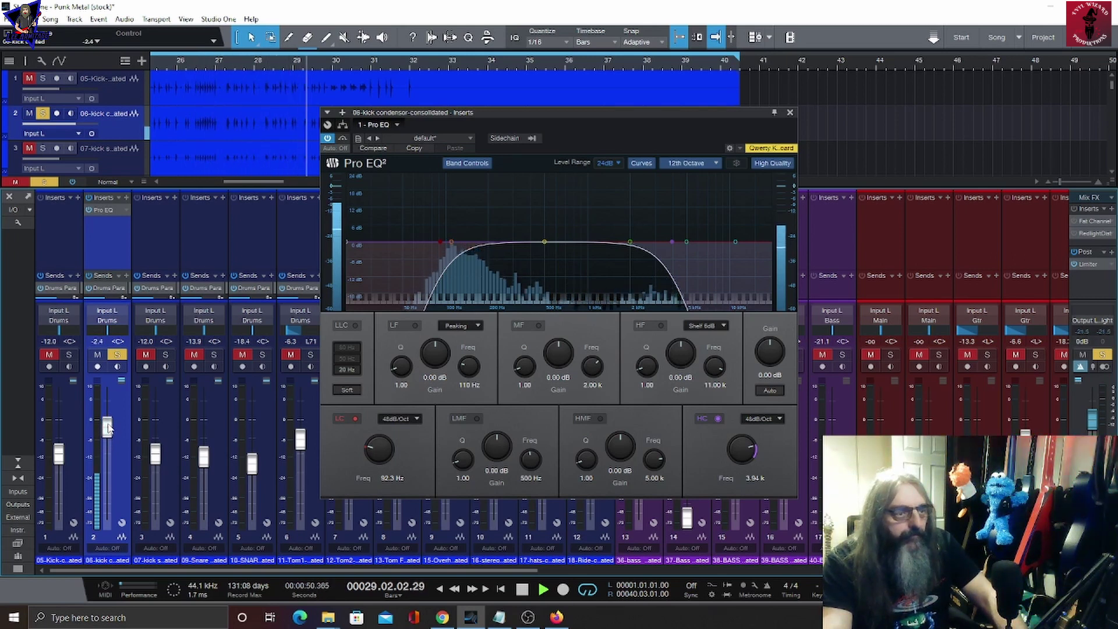
left_click_drag(374, 452, 373, 459)
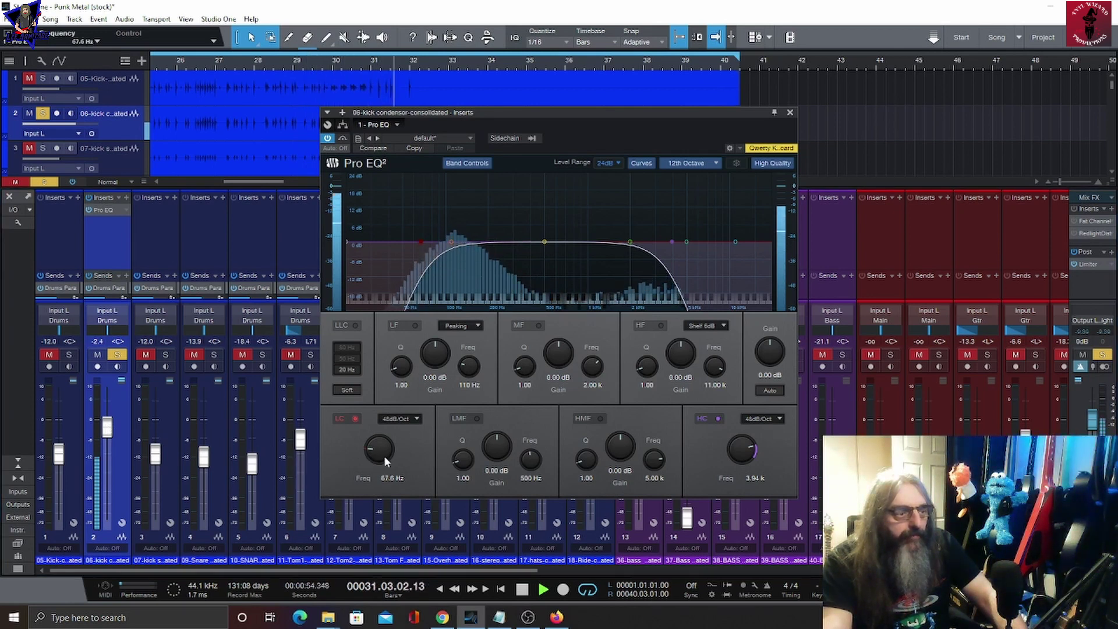
Step: In the kick condenser's EQ, set the low cut to 74.3 Hz, LMF to -4.80 dB at 294 Hz and MF to -2.88 dB at 1.66 kHz
scroll(384, 456, "up", 1)
left_click(523, 590)
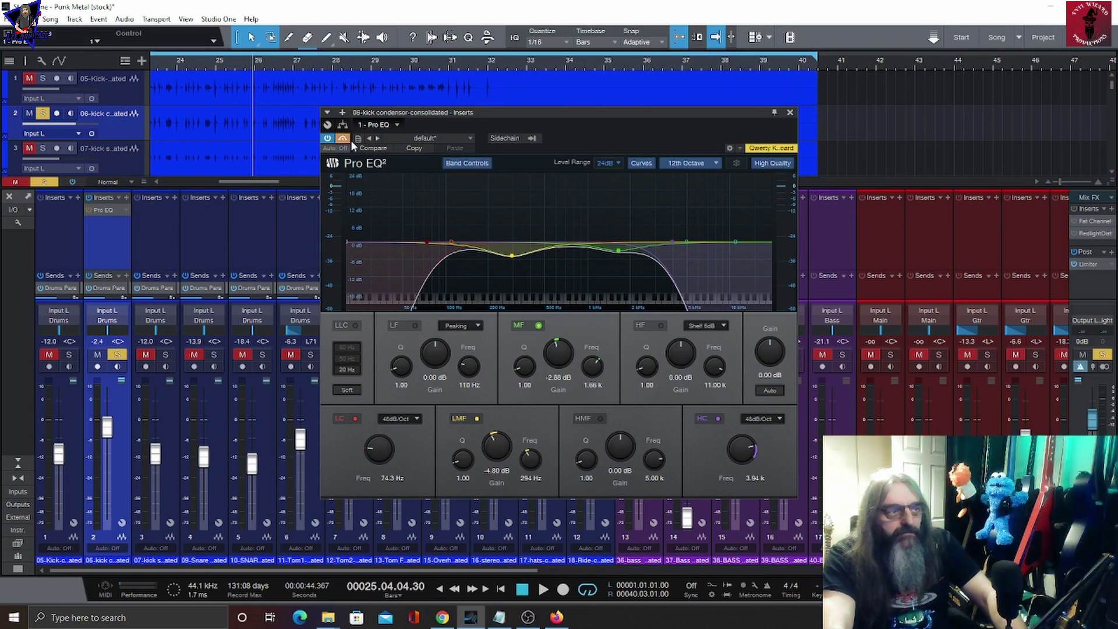
Step: Play the kick condenser with its EQ bypassed and active to compare the sound
key("space")
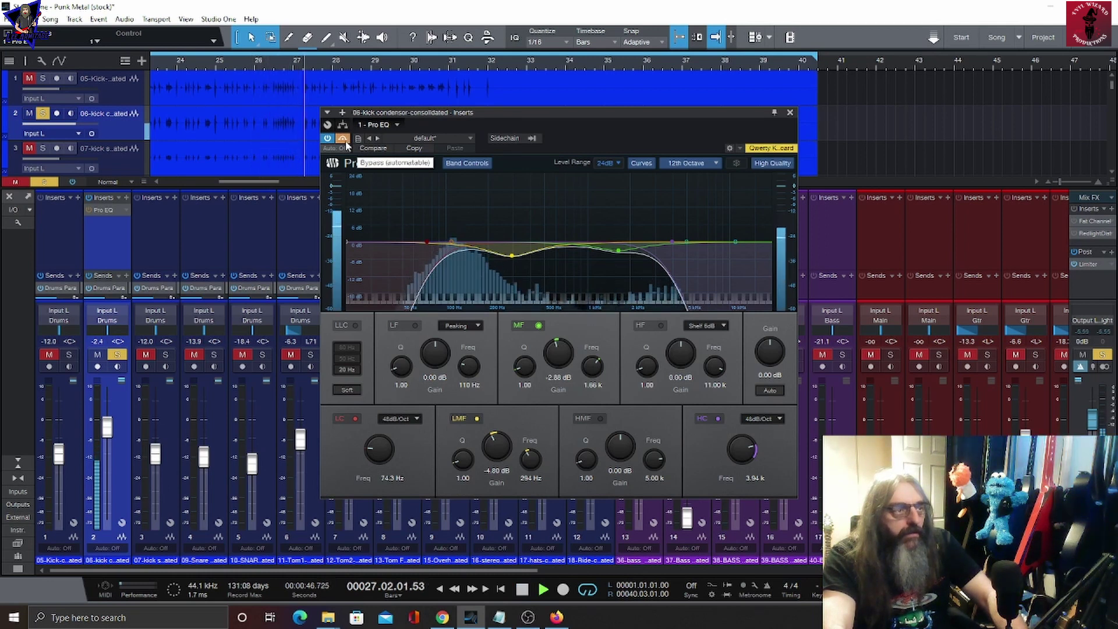
key("space")
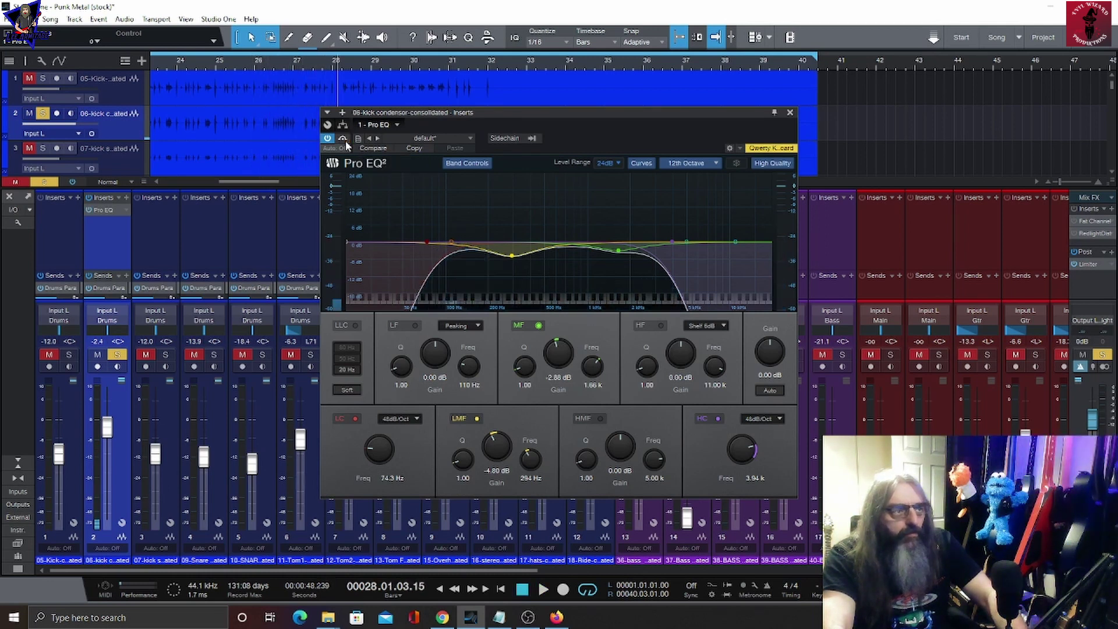
key("space")
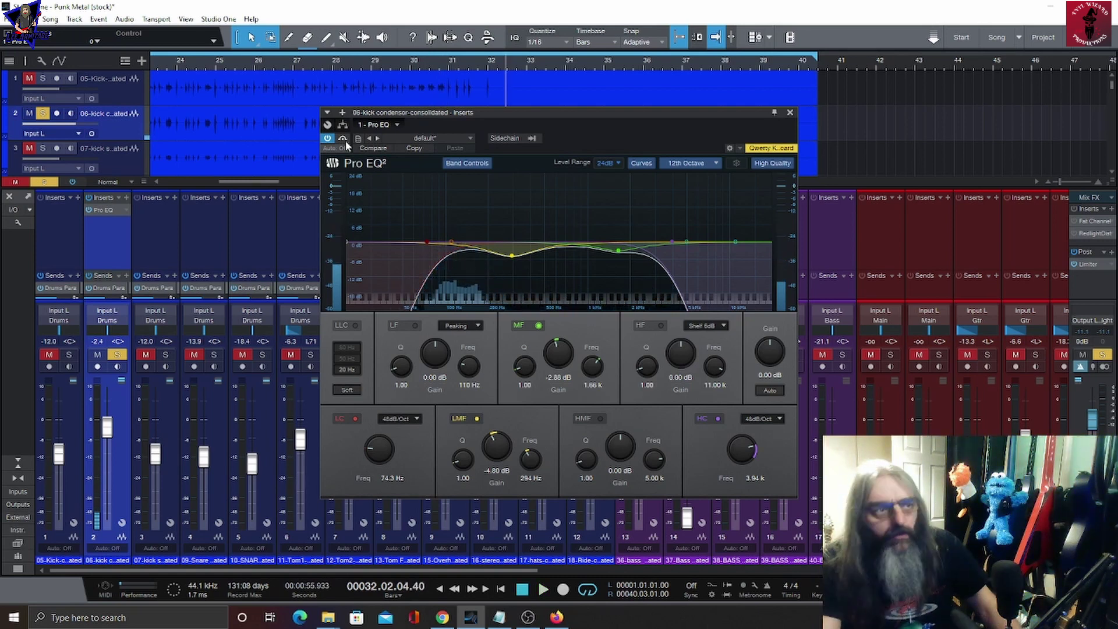
key("space")
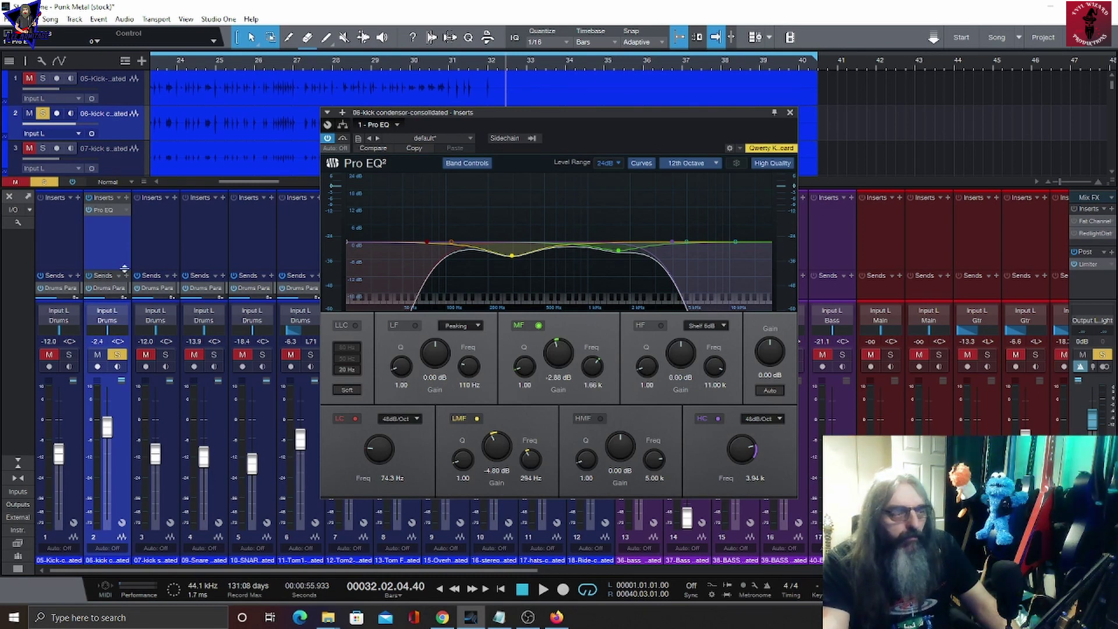
Step: Insert a Compressor on the kick condenser with -27.76 dB threshold, 4.0:1 ratio, 9.51 ms attack and 25.3 ms release, and set the fader to -0.3 dB
left_click(125, 198)
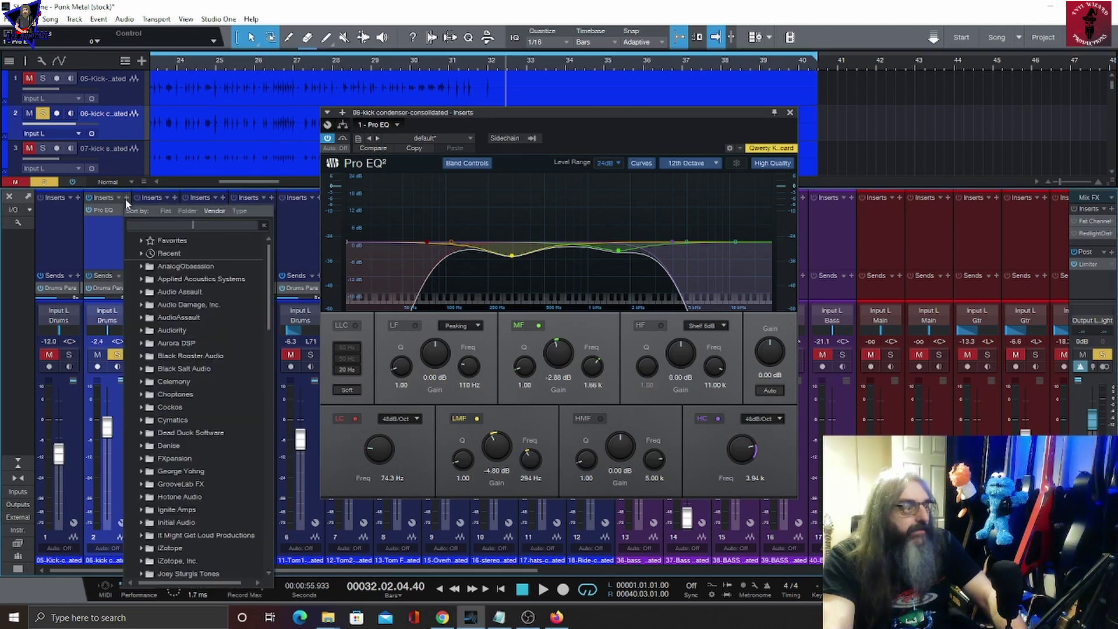
left_click(175, 292)
left_click_drag(346, 266, 350, 261)
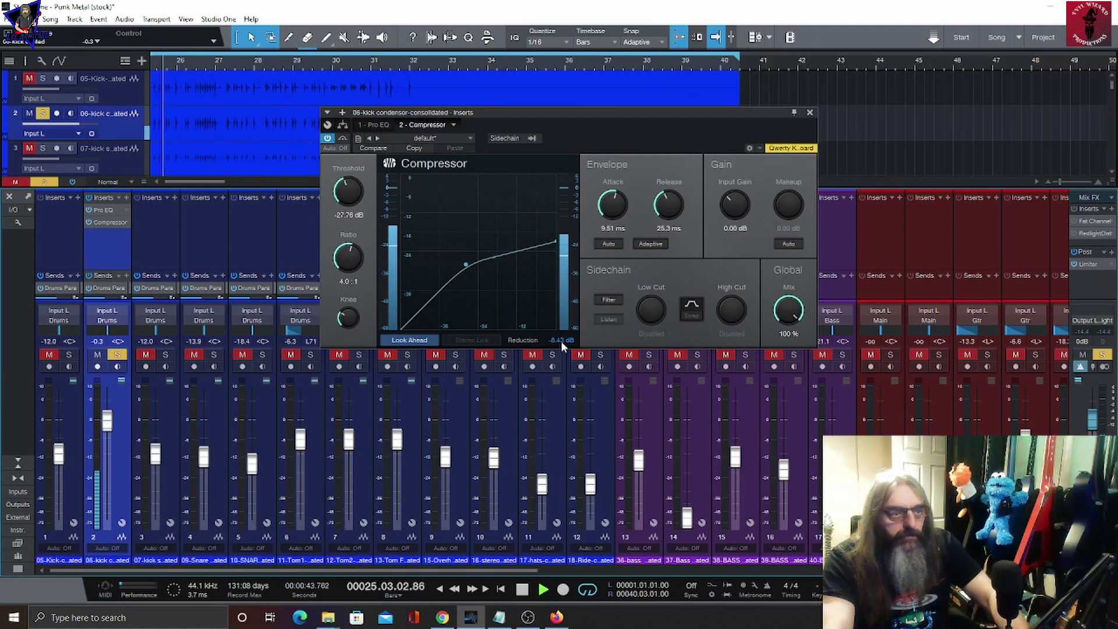
key("space")
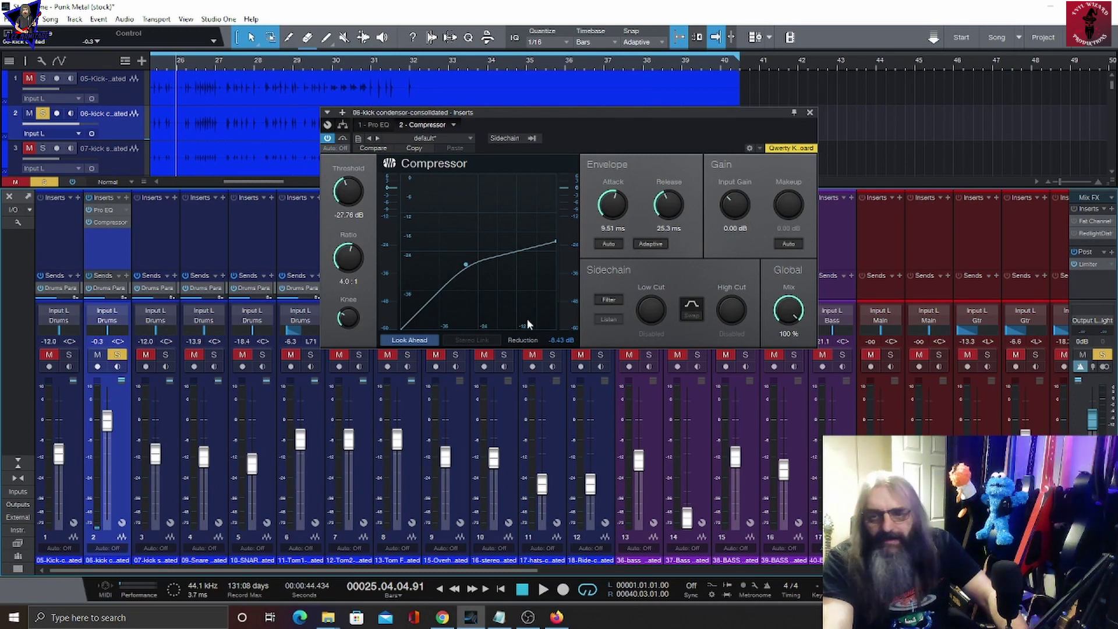
left_click(809, 112)
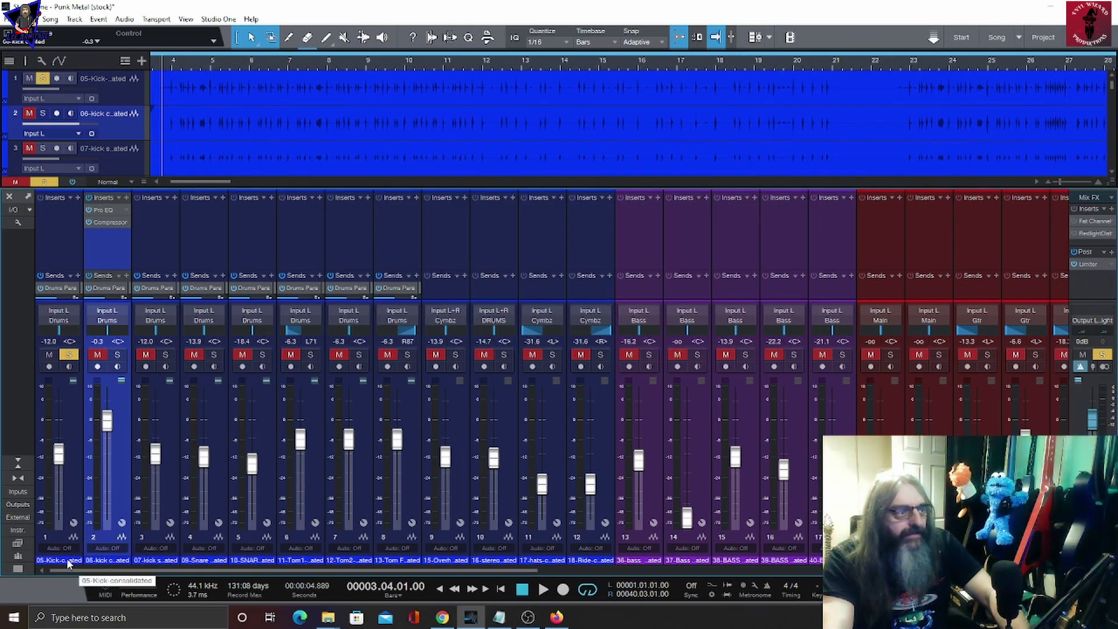
Step: Insert Pro EQ on the 05-Kick track with a 48 dB/Oct low cut at 2.29 kHz and a 2.98 dB HMF boost at 7.15 kHz; set its fader to -8.2 dB
key("space")
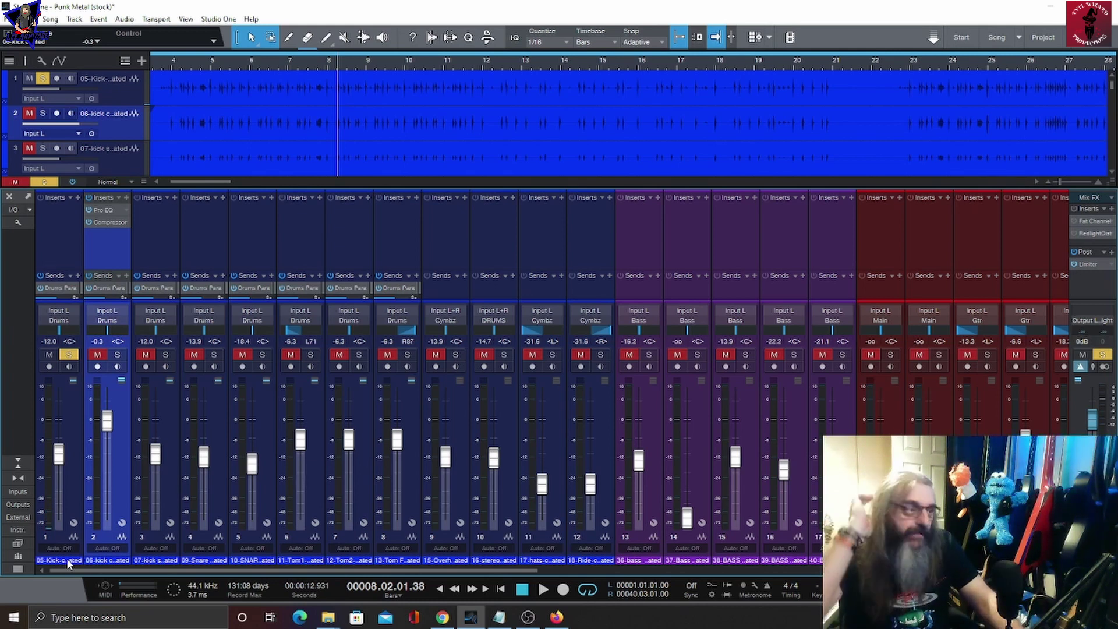
left_click(78, 198)
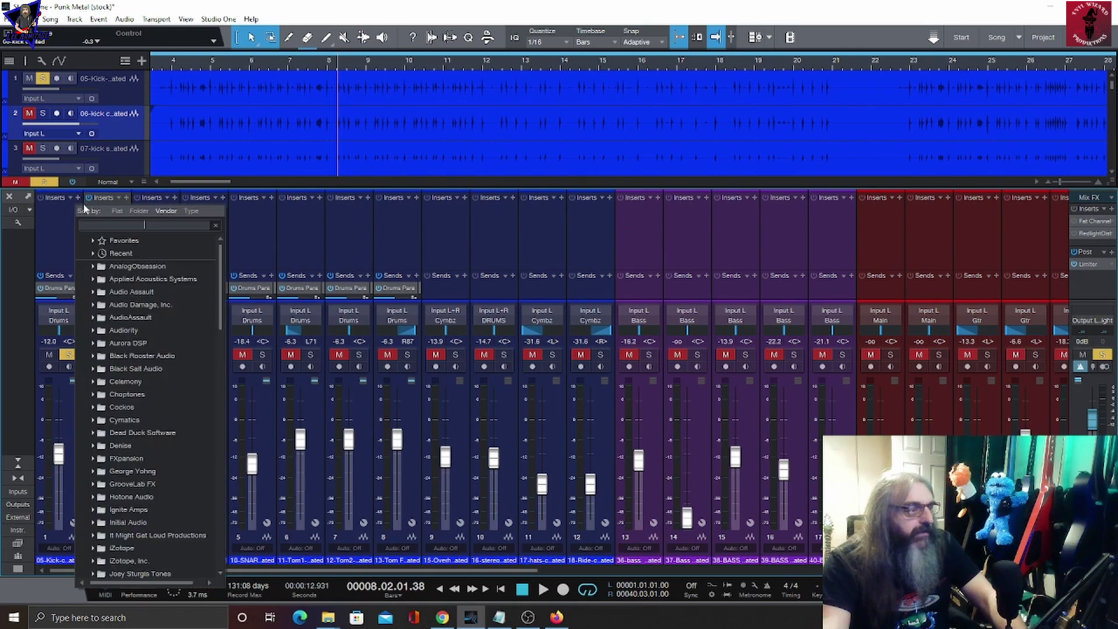
double_click(173, 476)
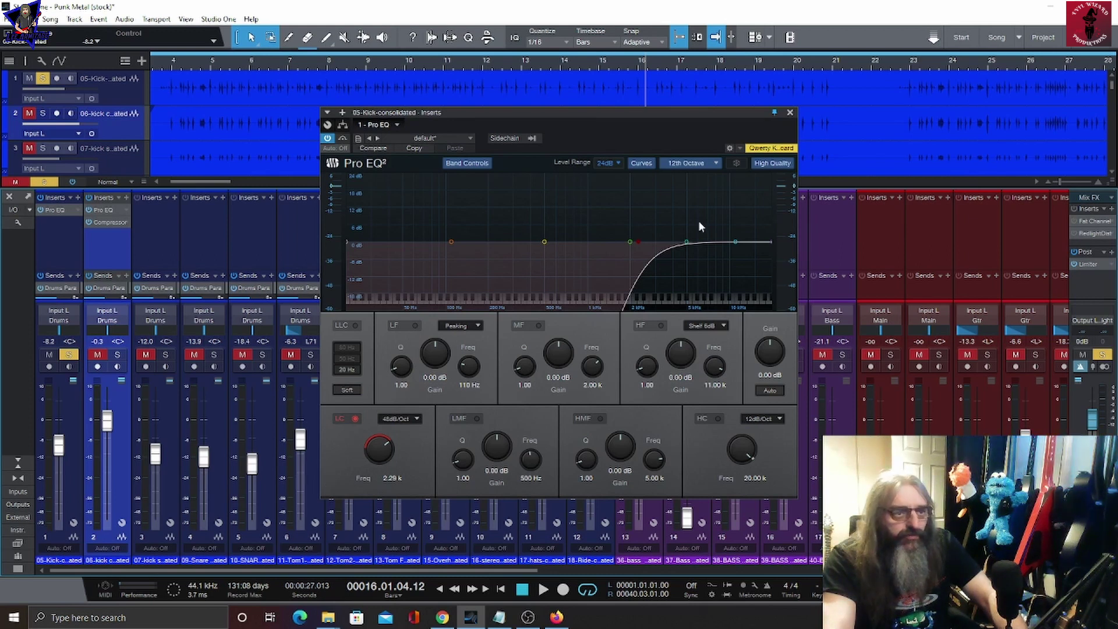
left_click_drag(687, 241, 709, 234)
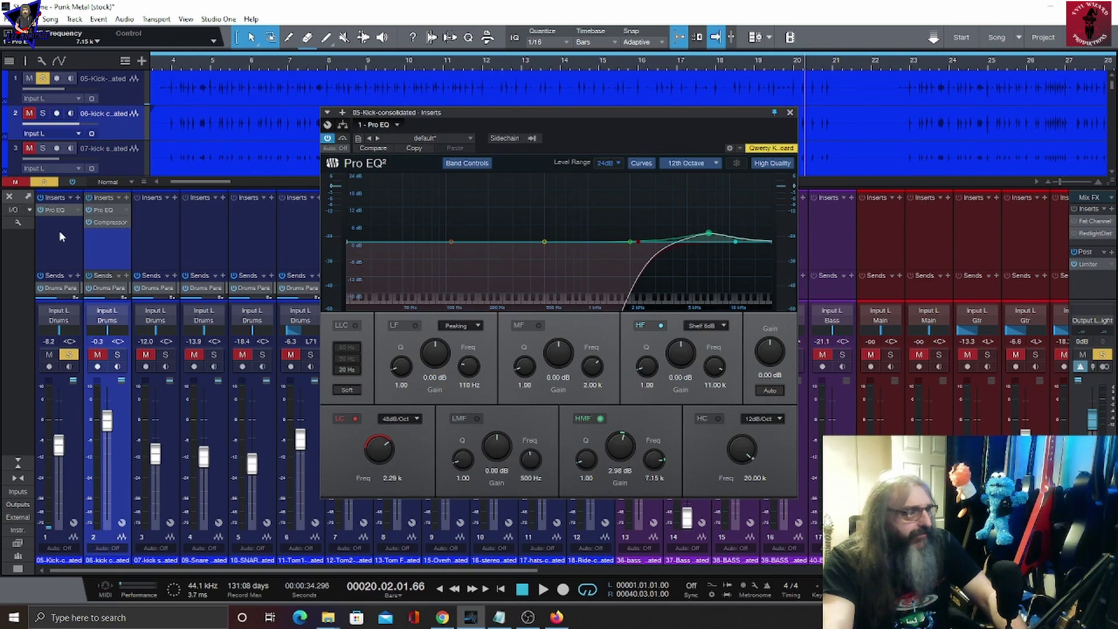
Step: Insert the RedlightDist distortion after the Pro EQ on the 05-Kick track
left_click(77, 197)
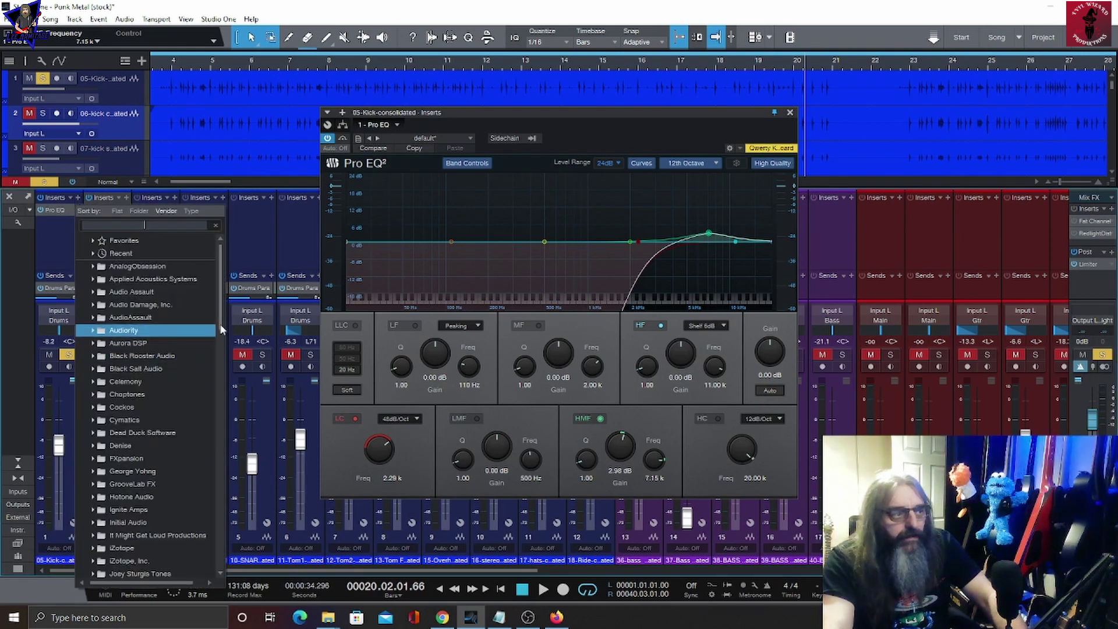
scroll(204, 427, "down", 10)
scroll(198, 460, "down", 3)
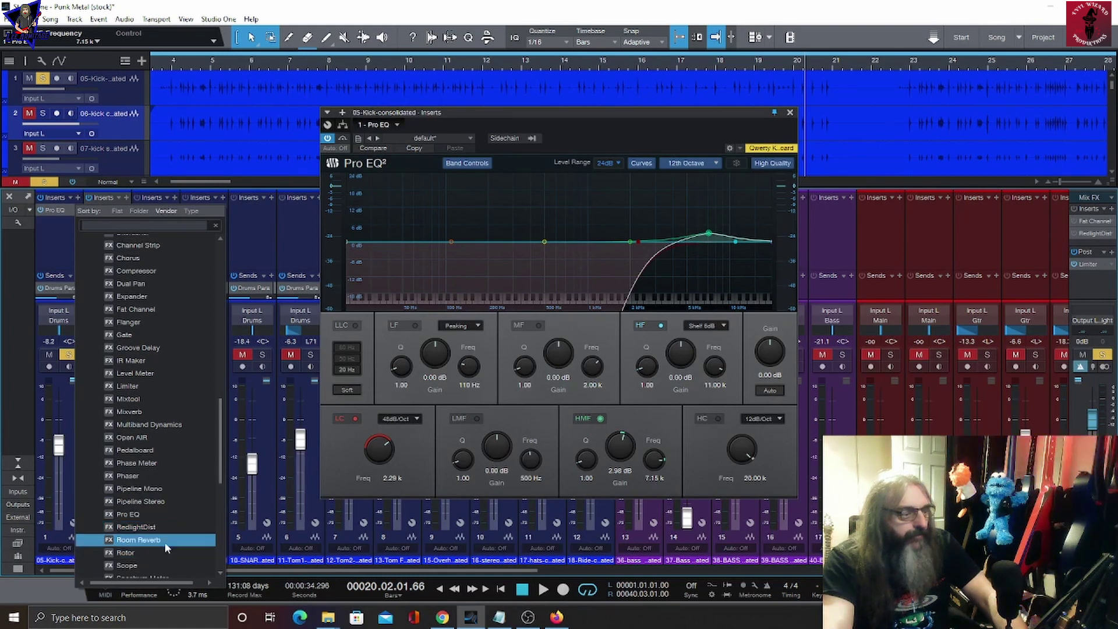
left_click(157, 527)
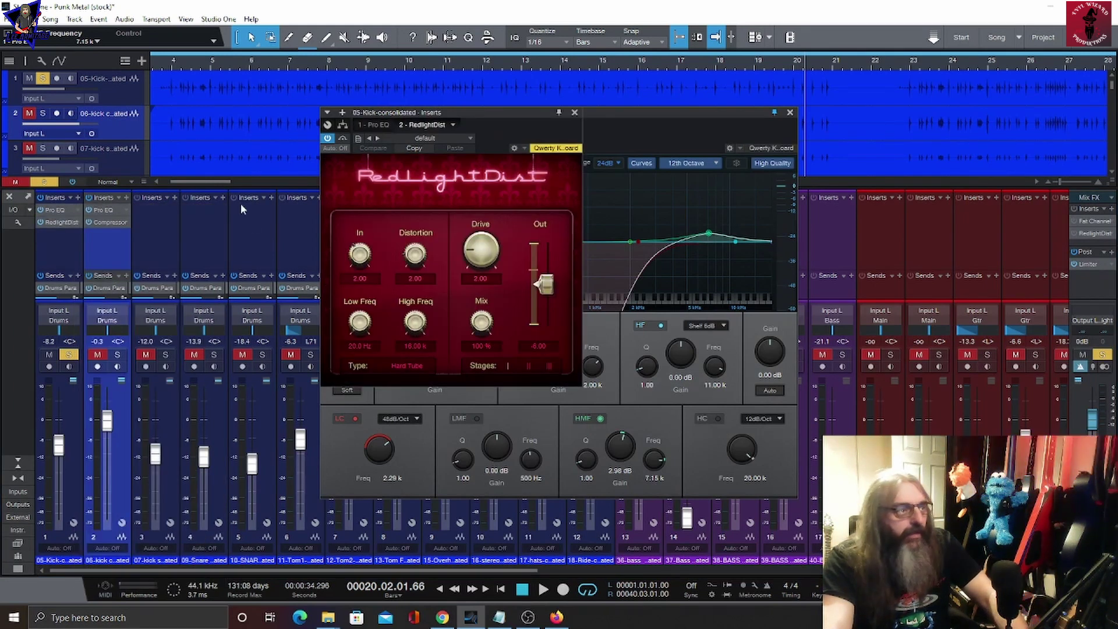
Step: Insert a second Pro EQ after the distortion on the 05-Kick track with a 48 dB/Oct low cut at 2.00 kHz
left_click(78, 198)
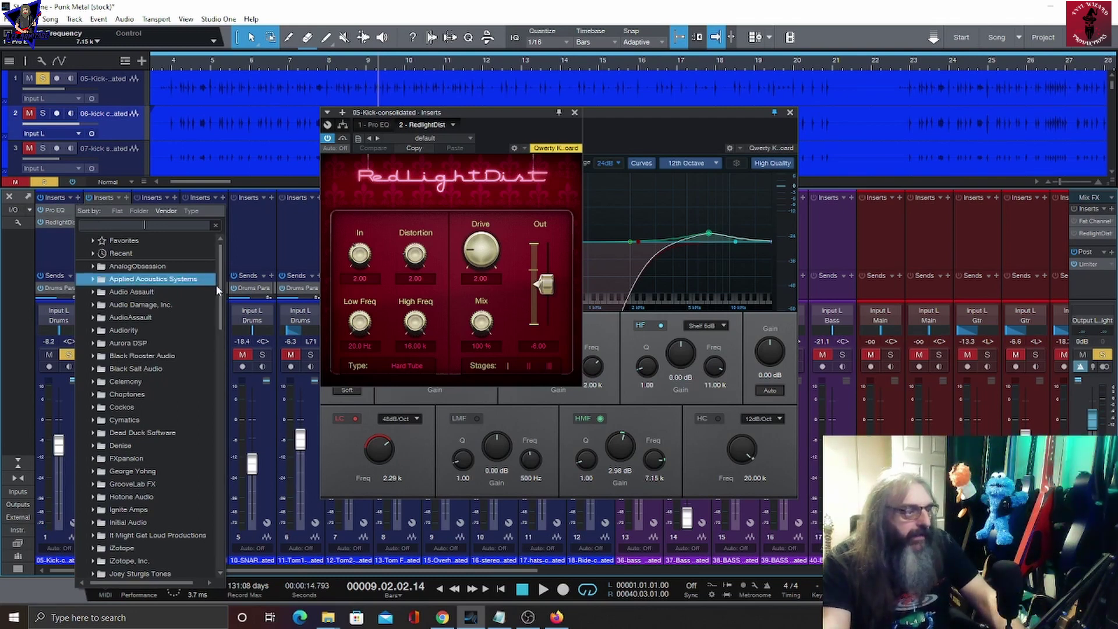
left_click_drag(217, 285, 225, 332)
scroll(210, 432, "down", 10)
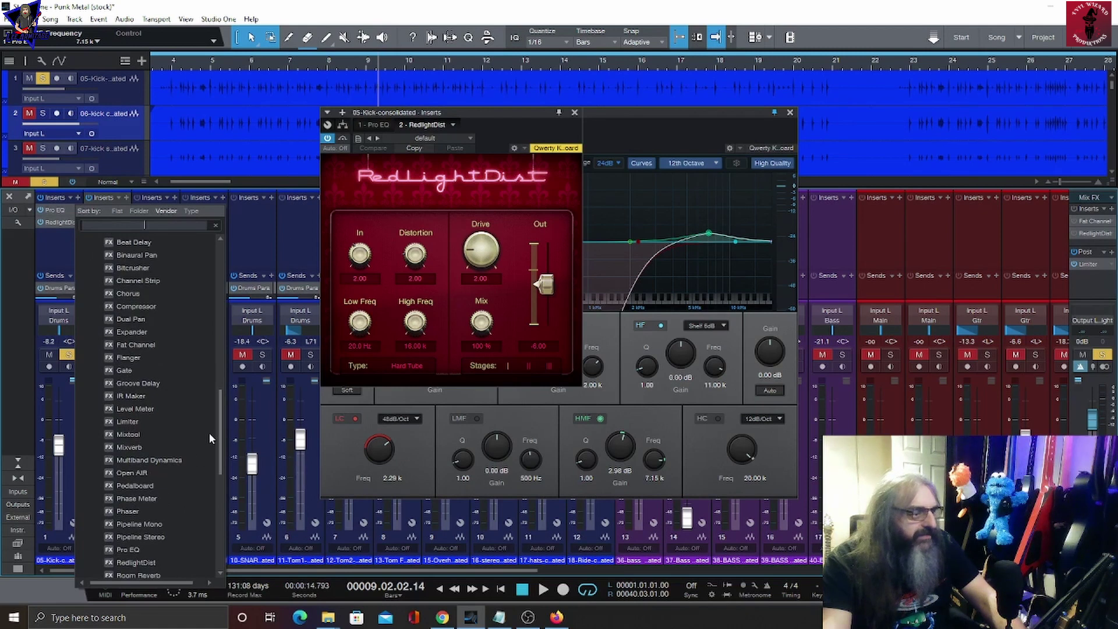
left_click(181, 513)
left_click(182, 526)
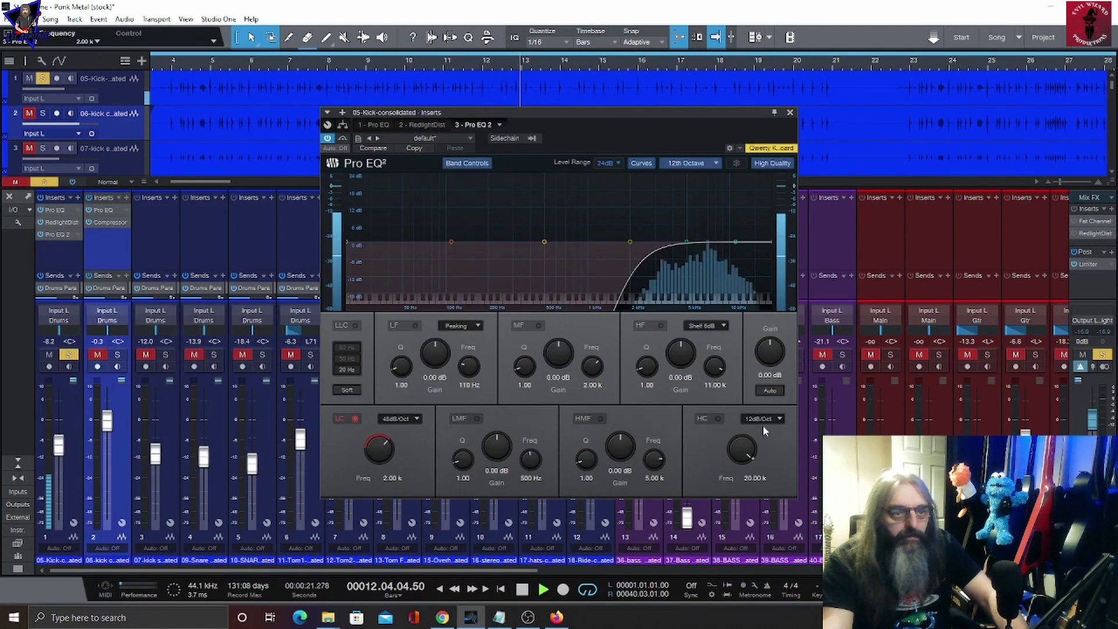
Step: In the 05-Kick track's second EQ, set a 48 dB/Oct high cut at 14.66 kHz and a 3.36 dB HMF boost at 7.10 kHz
left_click(762, 418)
left_click(760, 482)
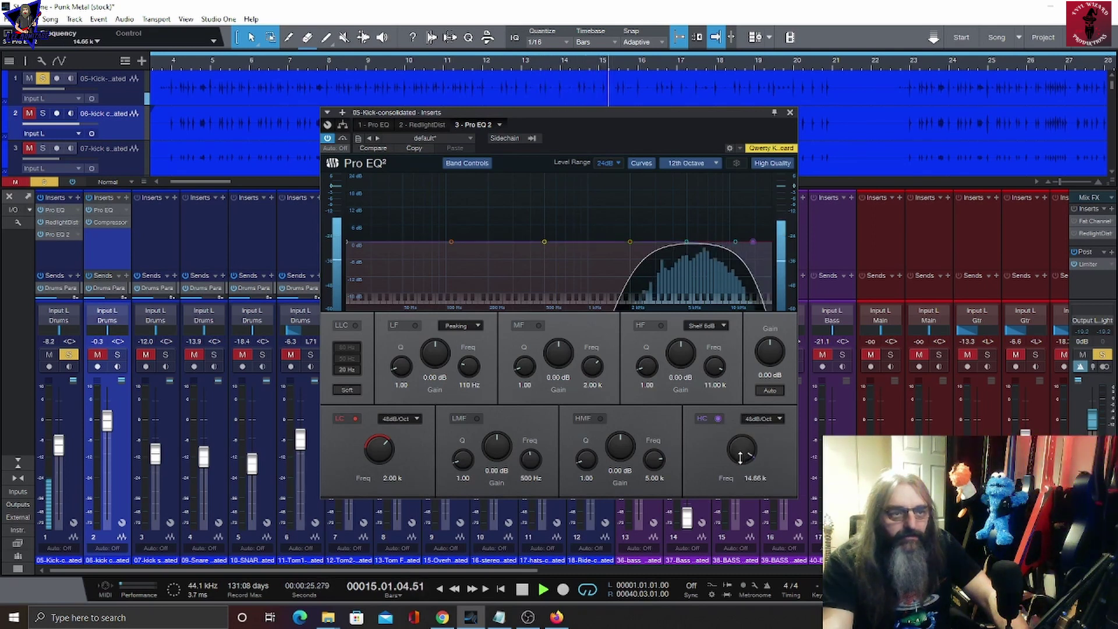
left_click_drag(742, 457, 741, 460)
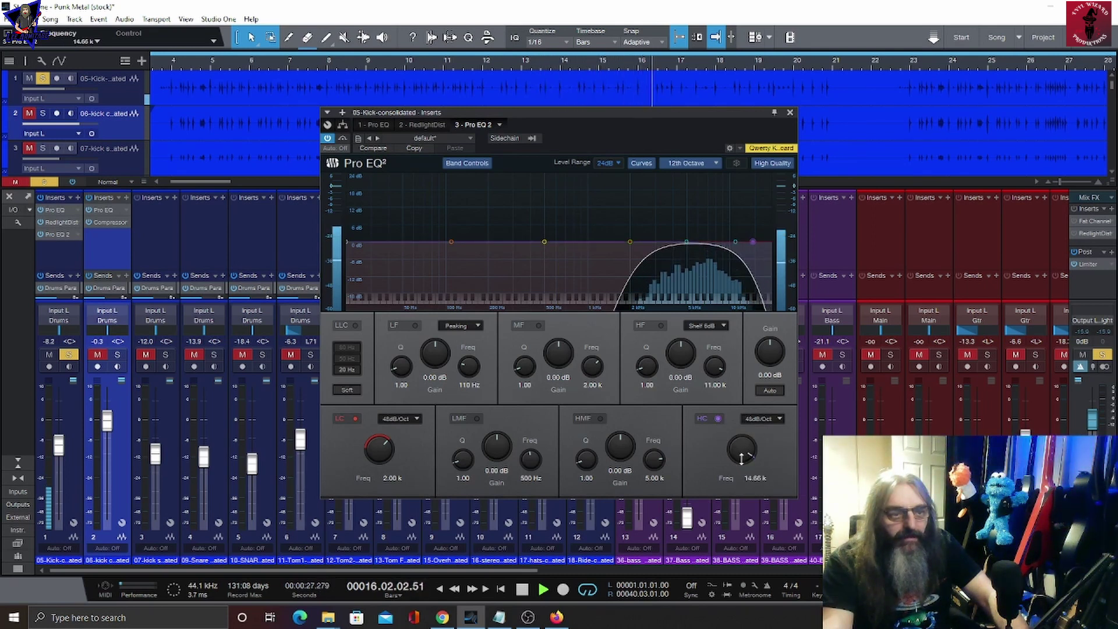
left_click_drag(685, 243, 707, 231)
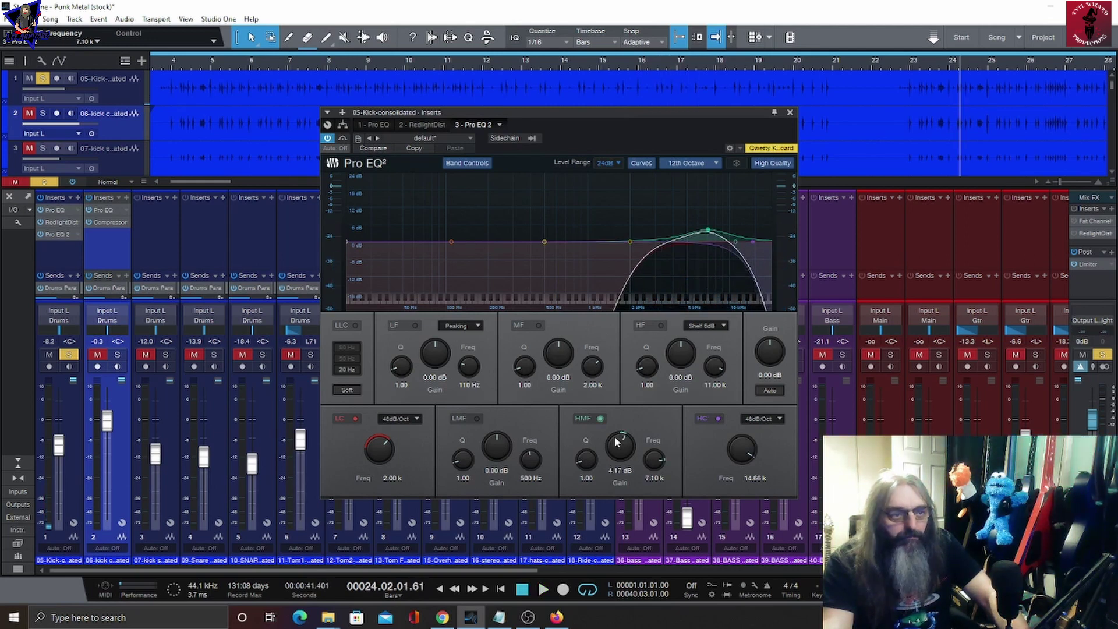
left_click_drag(620, 445, 620, 449)
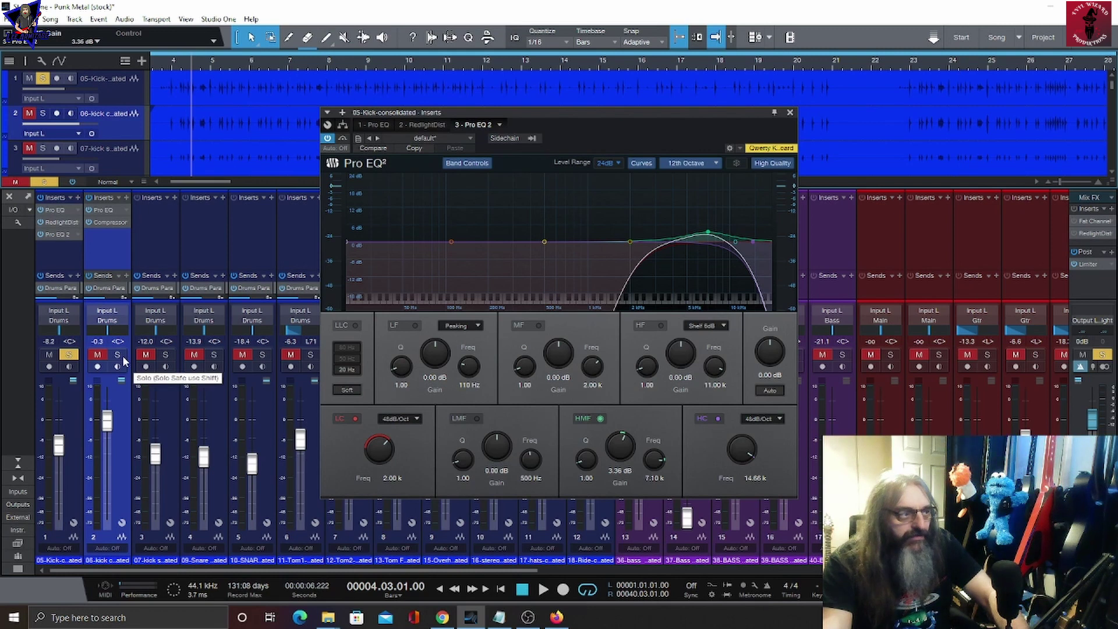
Step: Solo the kick condenser alongside the 05-Kick track and toggle each solo during playback to compare them separately and together
left_click(119, 356)
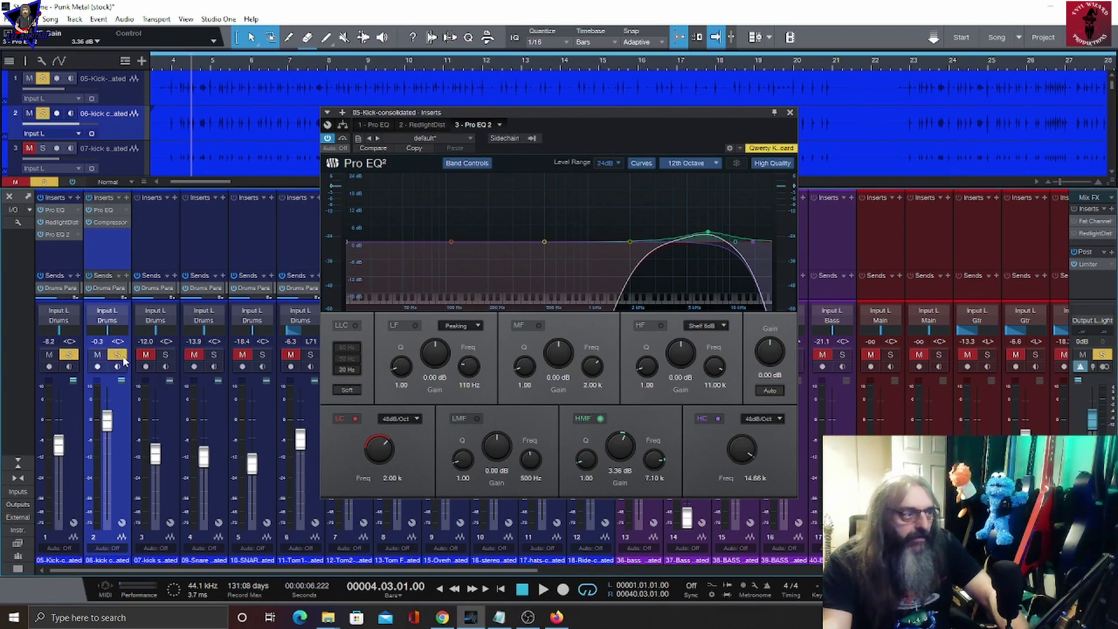
key("space")
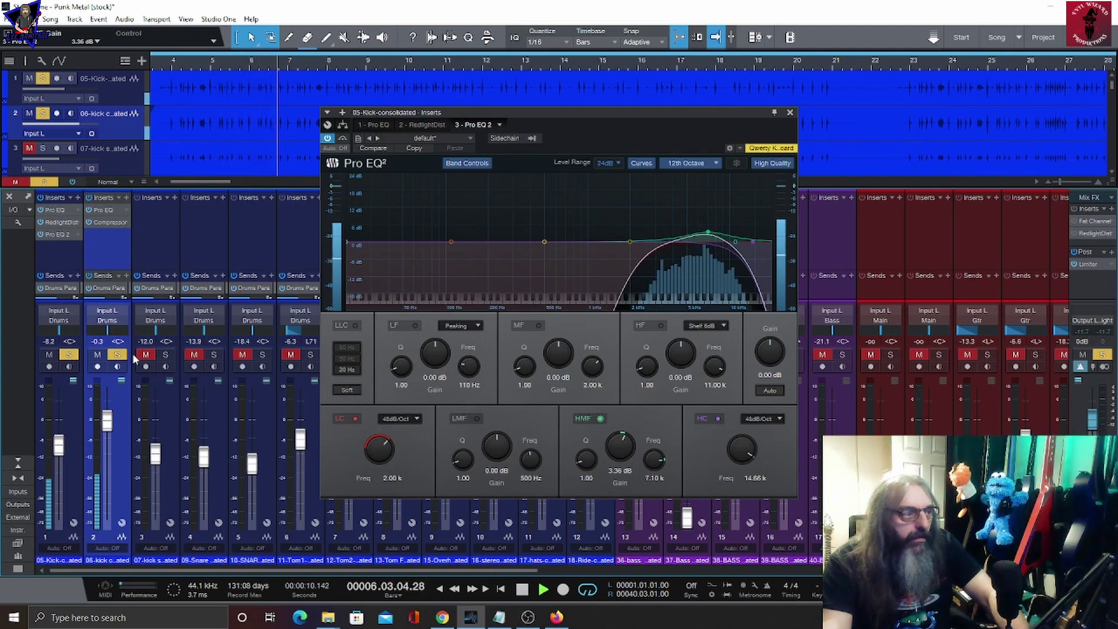
left_click(68, 355)
left_click(69, 356)
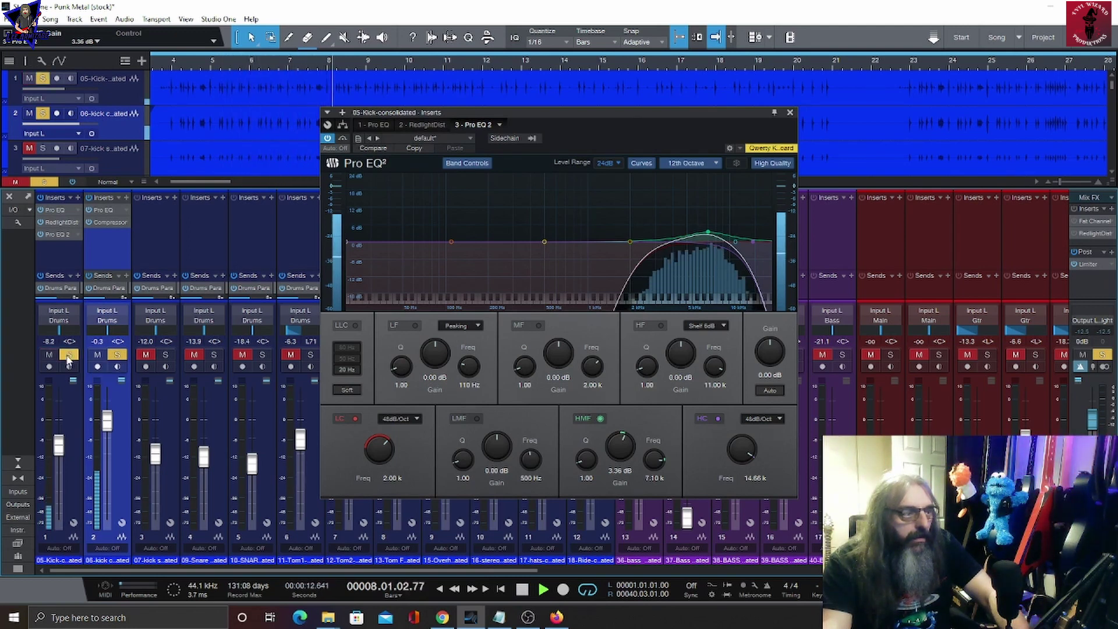
left_click(117, 355)
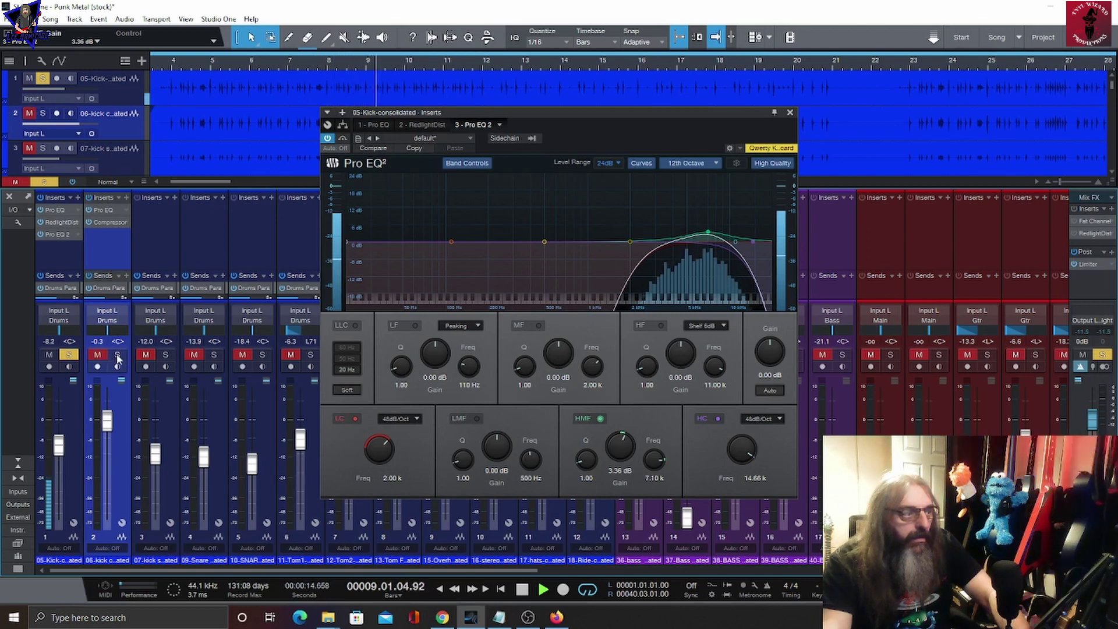
left_click(117, 356)
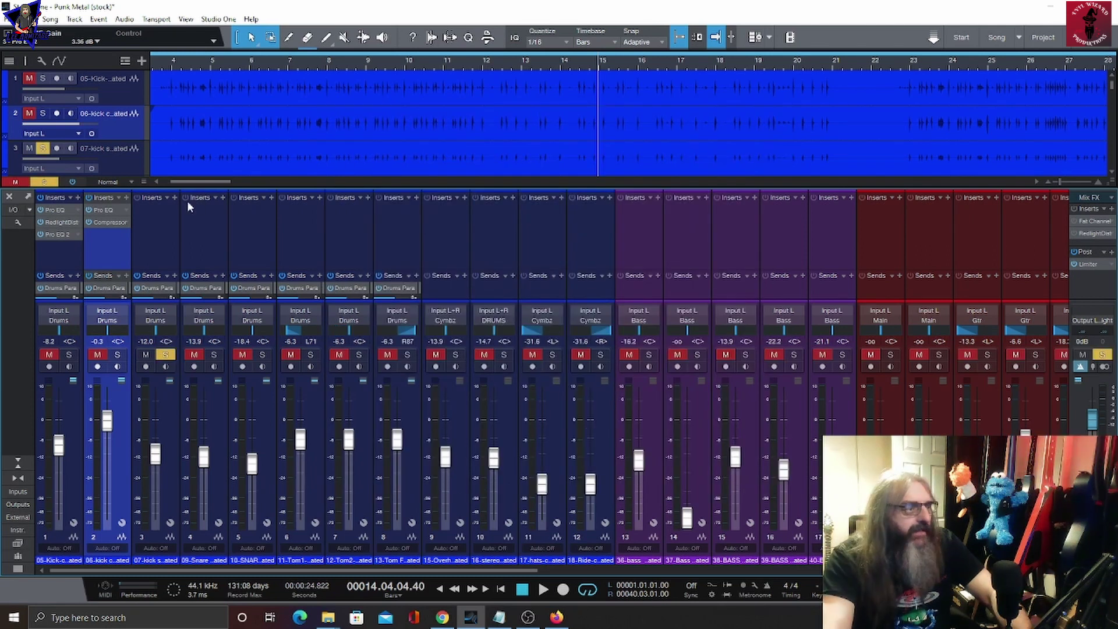
Step: Insert Pro EQ on the soloed kick sub track and play it to inspect its frequency spectrum
left_click(174, 198)
scroll(262, 522, "down", 9)
left_click(259, 560)
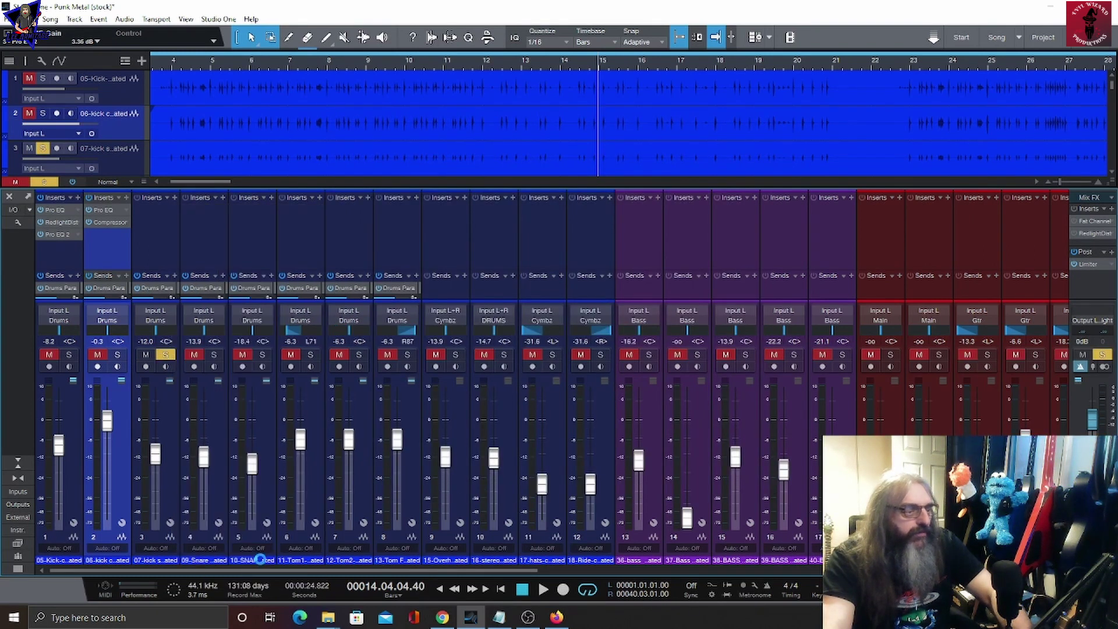
key("space")
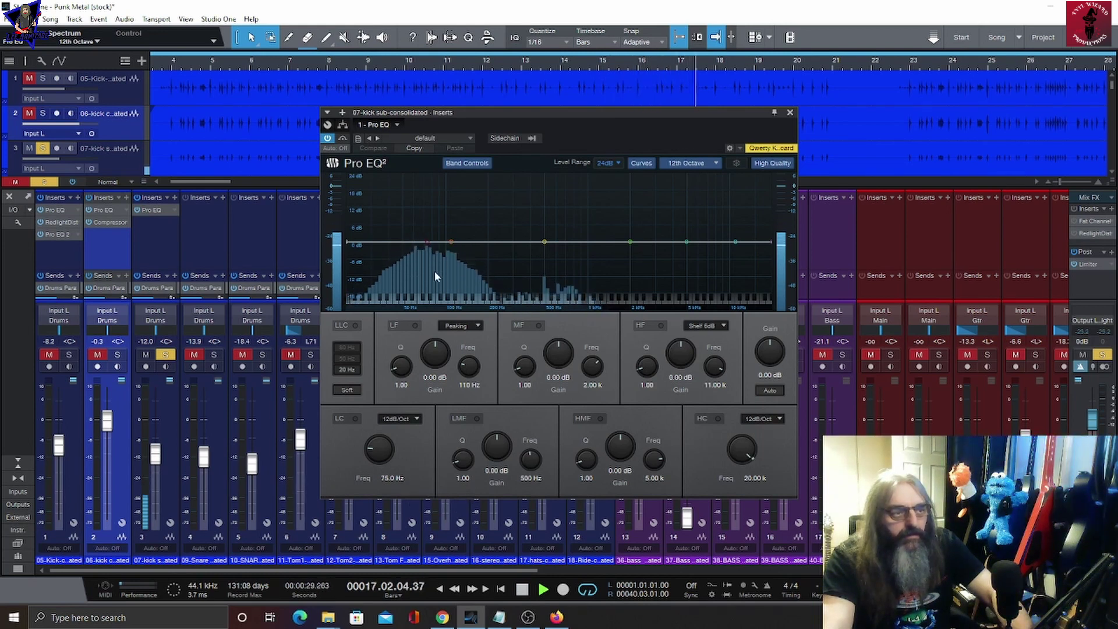
key("space")
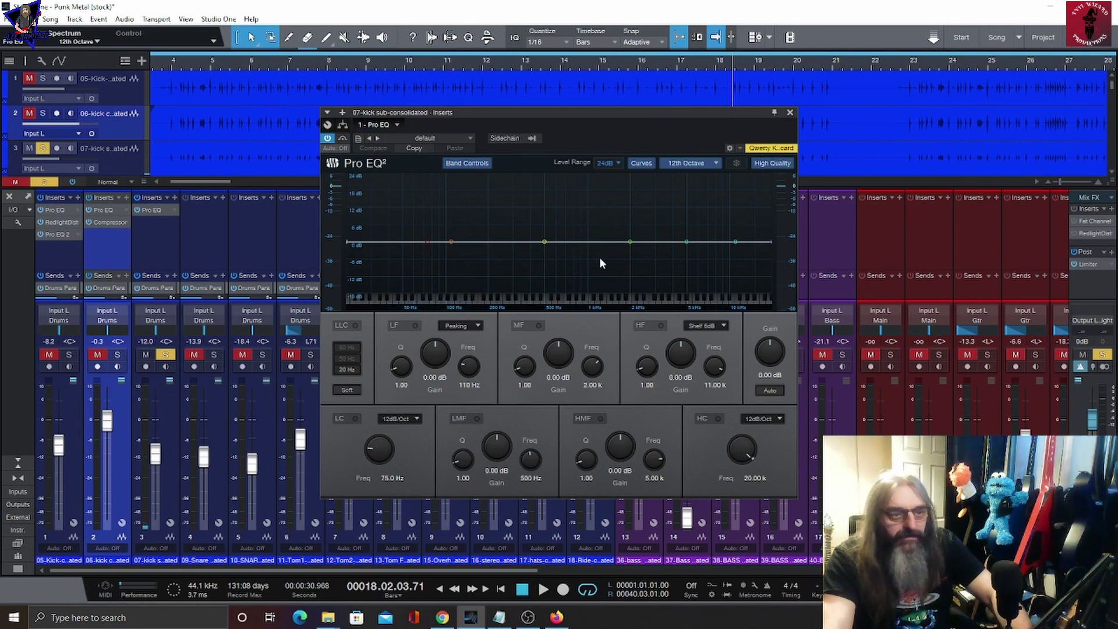
Step: Enable a 48 dB/Oct high cut at 170 Hz in the kick sub's EQ and solo the kick condenser alongside it
left_click(720, 418)
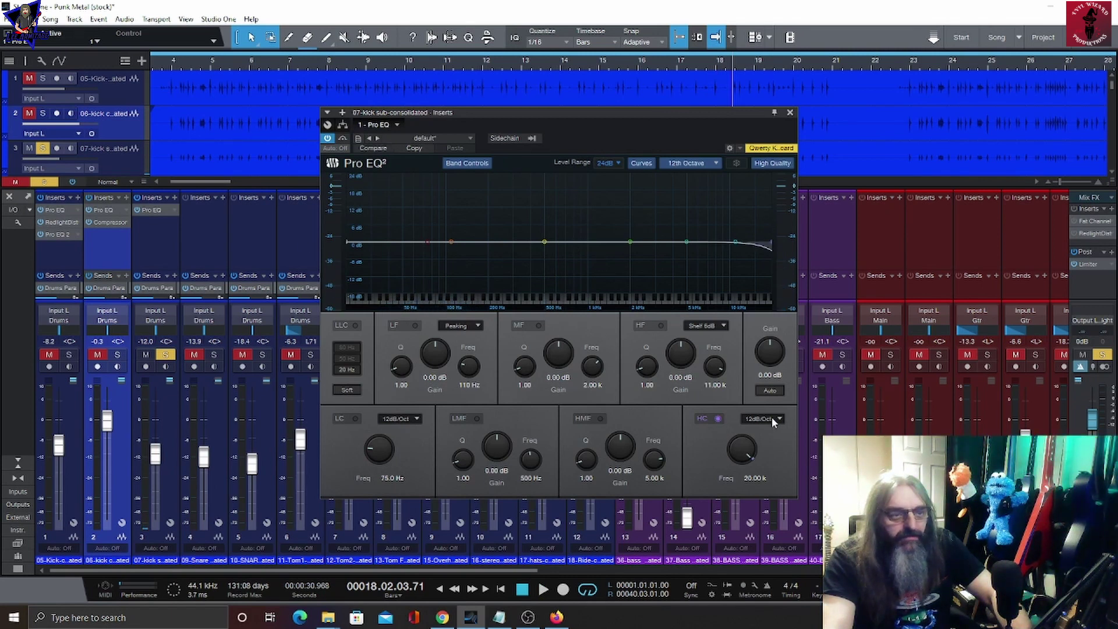
left_click(771, 417)
left_click(761, 470)
left_click_drag(740, 453, 704, 510)
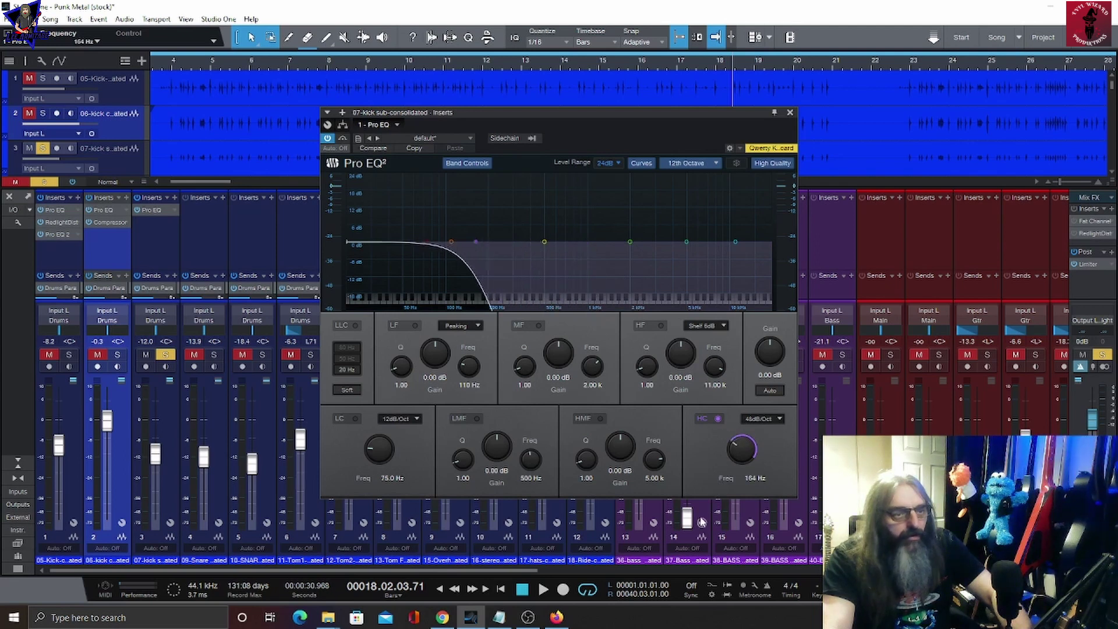
left_click_drag(738, 454, 738, 460)
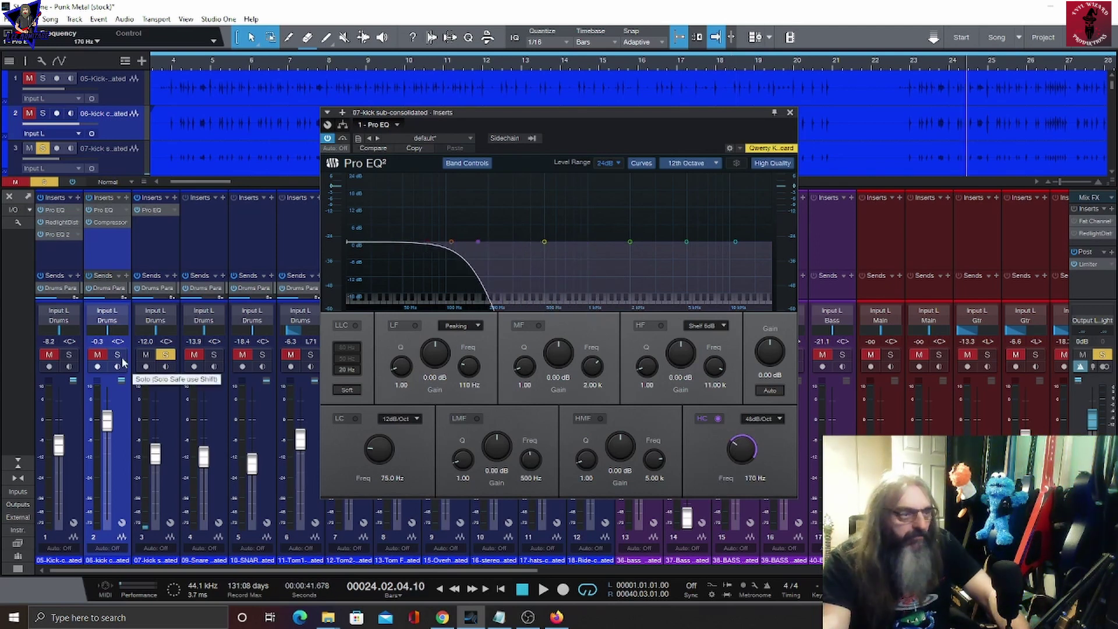
left_click(118, 356)
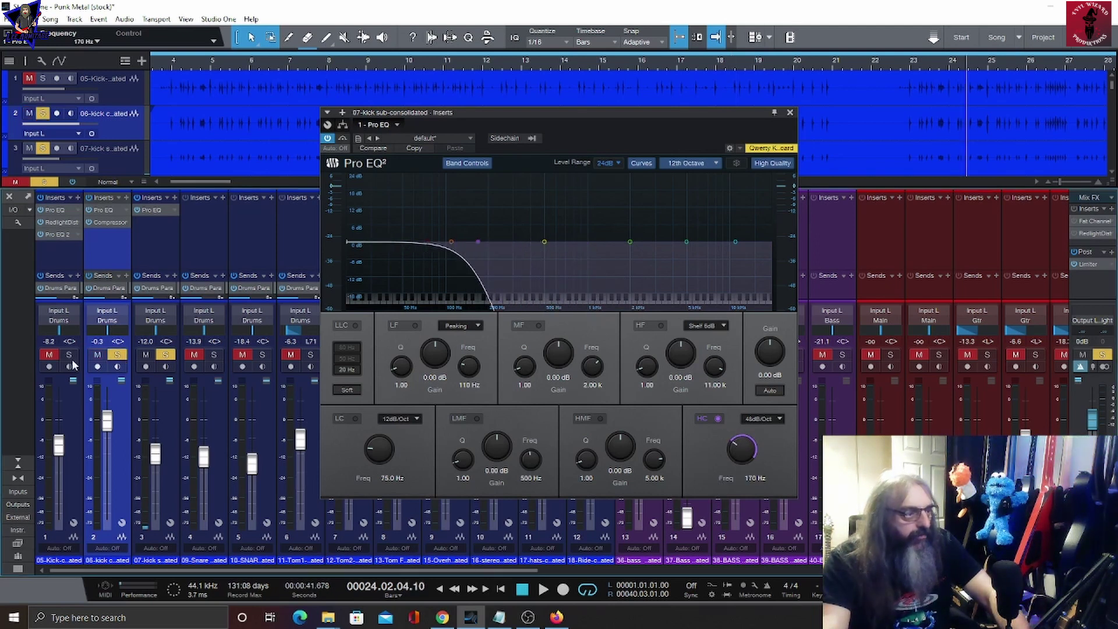
Step: Solo the 05-Kick track with the other kicks and balance faders during playback: 05-Kick -9.7 dB, condenser +0.1 dB, sub -10.0 dB
left_click(72, 357)
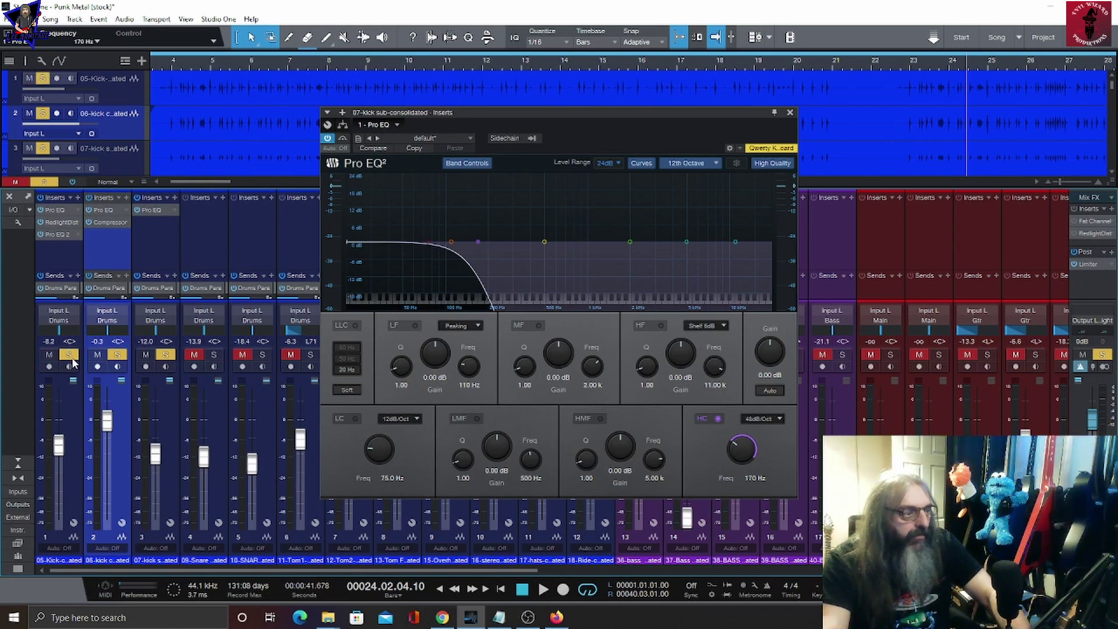
key("space")
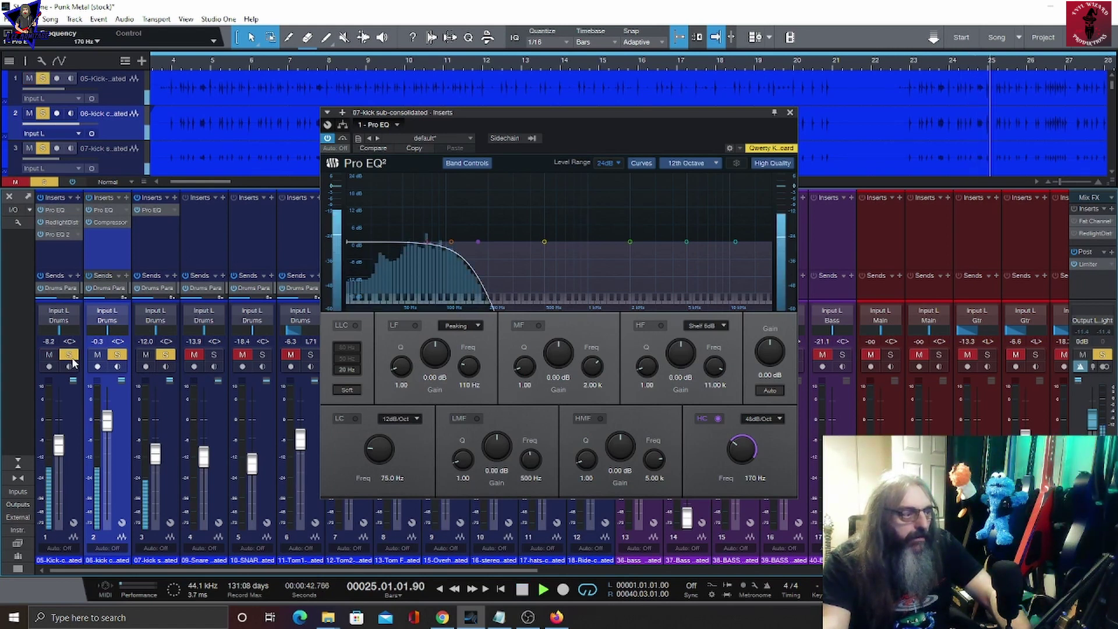
left_click_drag(156, 457, 156, 454)
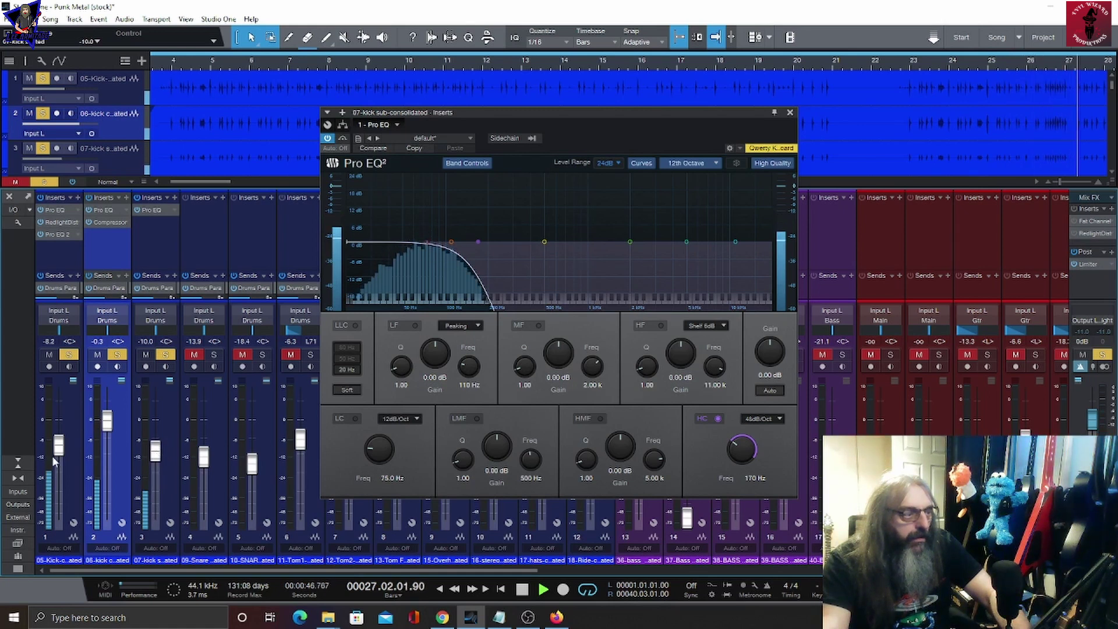
left_click_drag(59, 449, 58, 464)
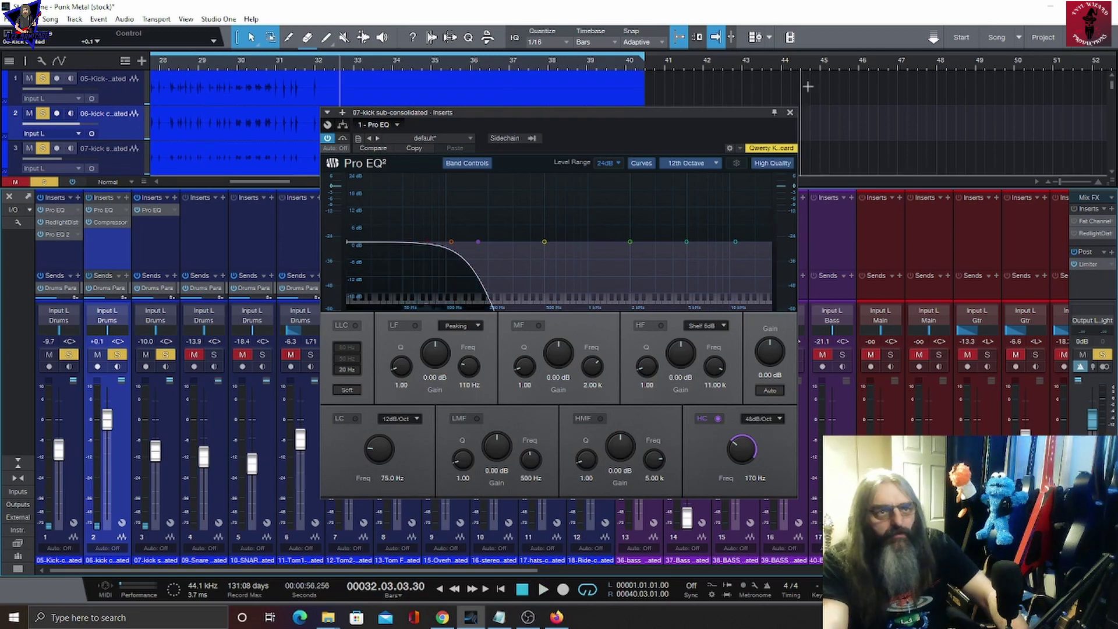
left_click(791, 112)
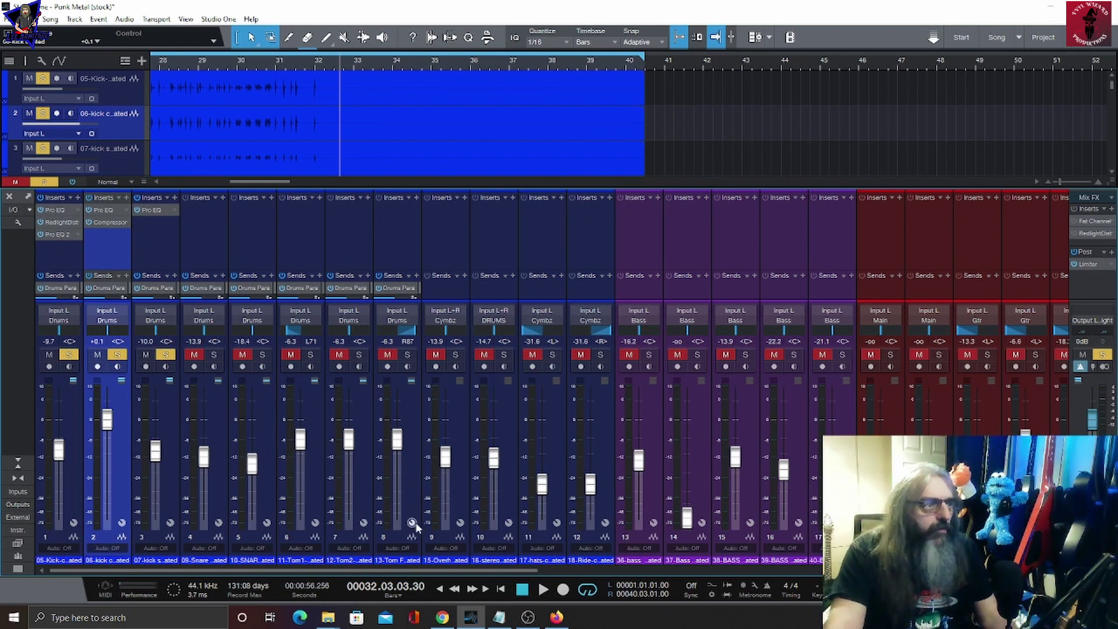
Step: Return the playhead to the song start and solo the snare top track, removing the solo from the three kick tracks
left_click(526, 592)
left_click(526, 592)
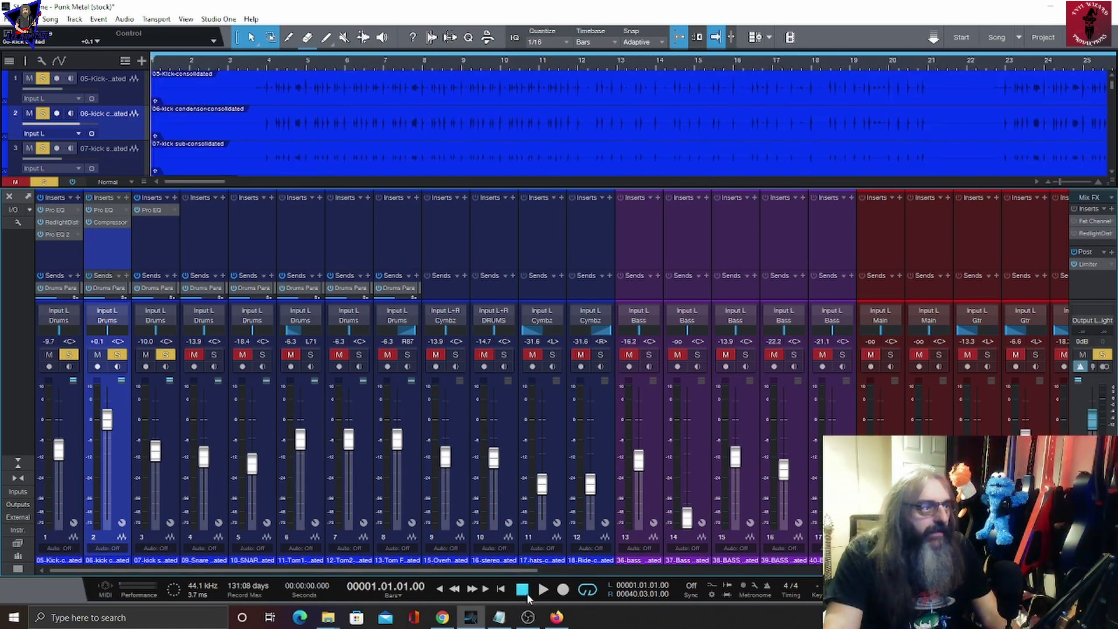
left_click(215, 356)
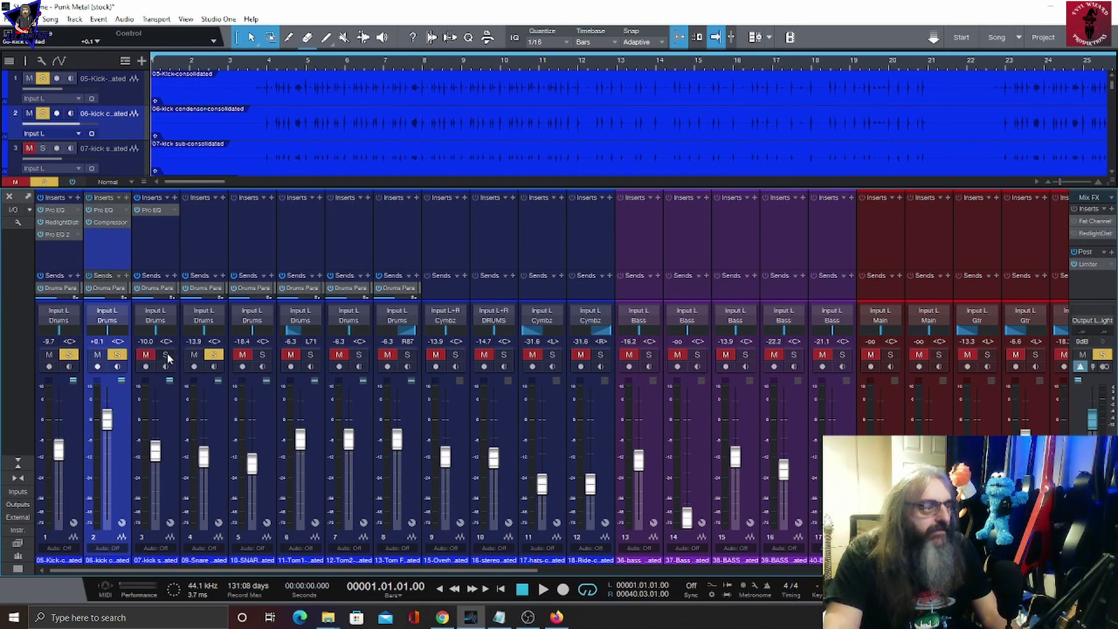
left_click(118, 356)
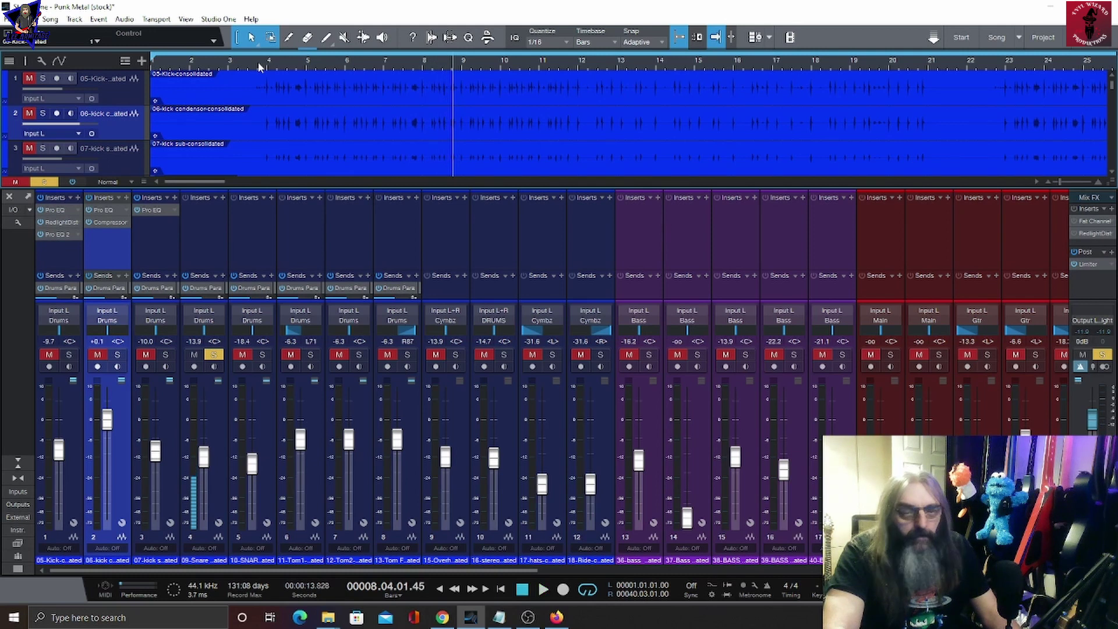
Step: Insert RedlightDist on the snare top track and set its distortion type to Soft Tube
left_click(221, 202)
scroll(315, 465, "up", 5)
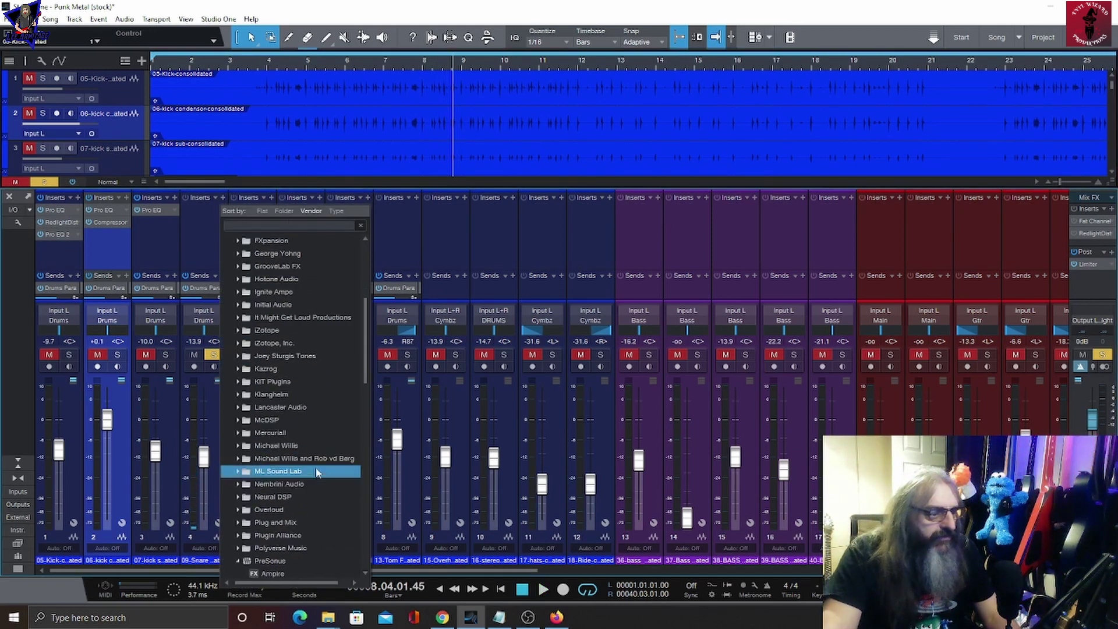
scroll(315, 466, "down", 8)
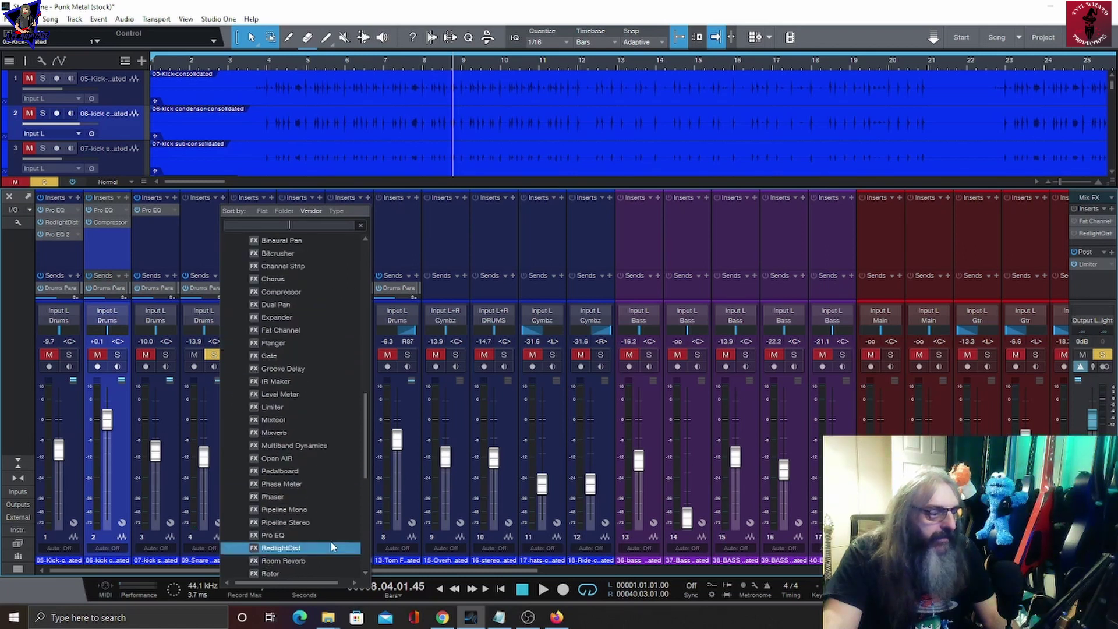
left_click(333, 548)
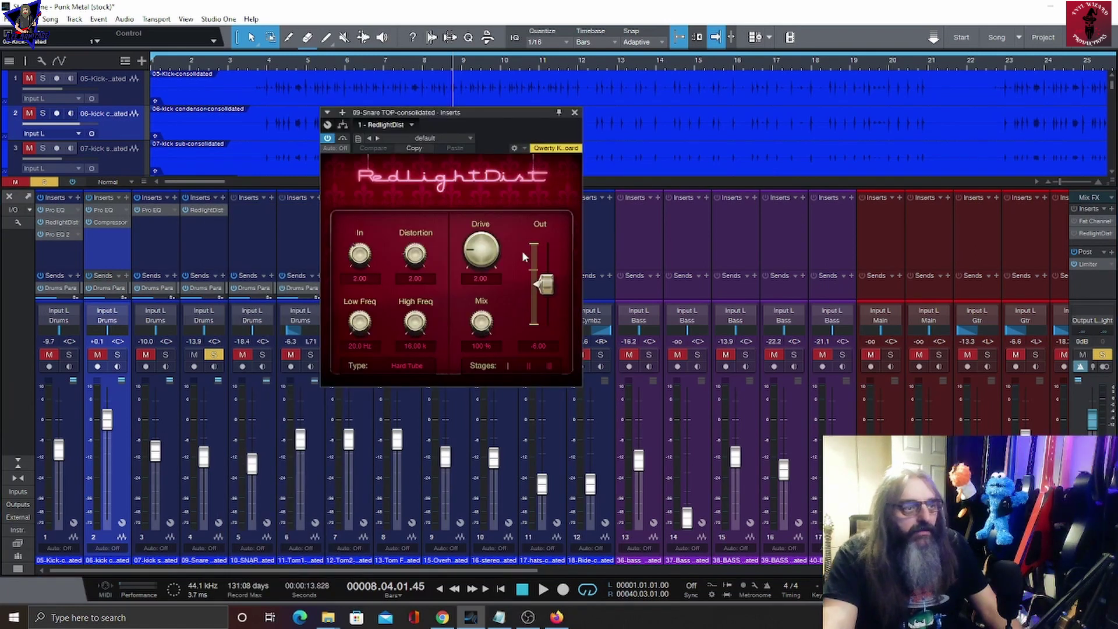
left_click(401, 368)
left_click(419, 379)
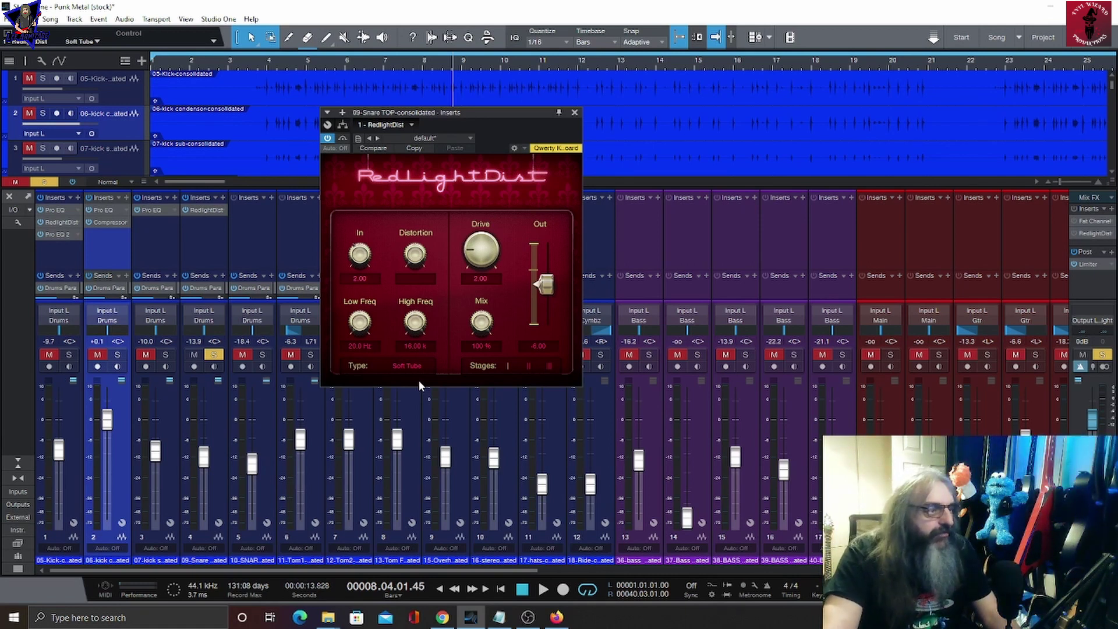
Step: Insert Pro EQ after the distortion on the snare top and enable a 48 dB/Oct low cut at 72.5 Hz
left_click(223, 198)
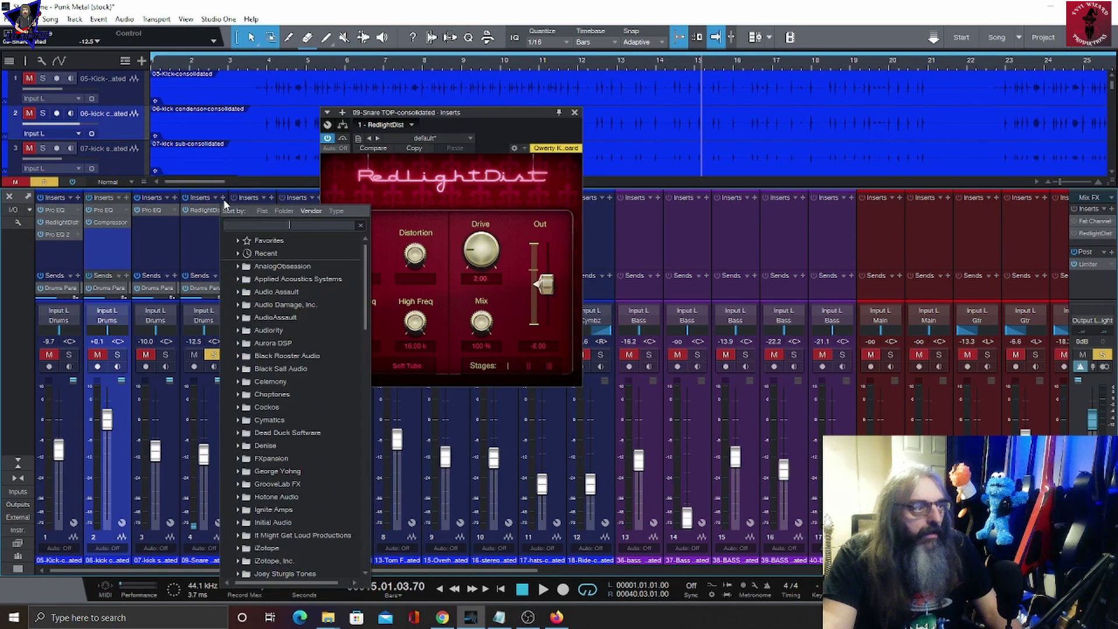
scroll(297, 450, "down", 4)
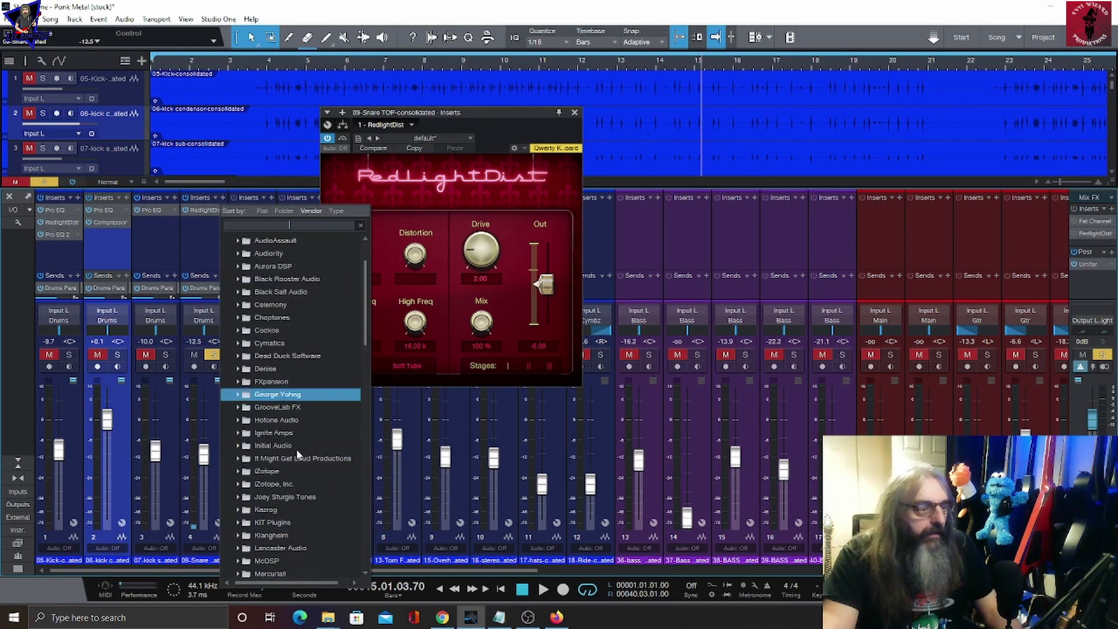
scroll(296, 449, "down", 1)
left_click(296, 449)
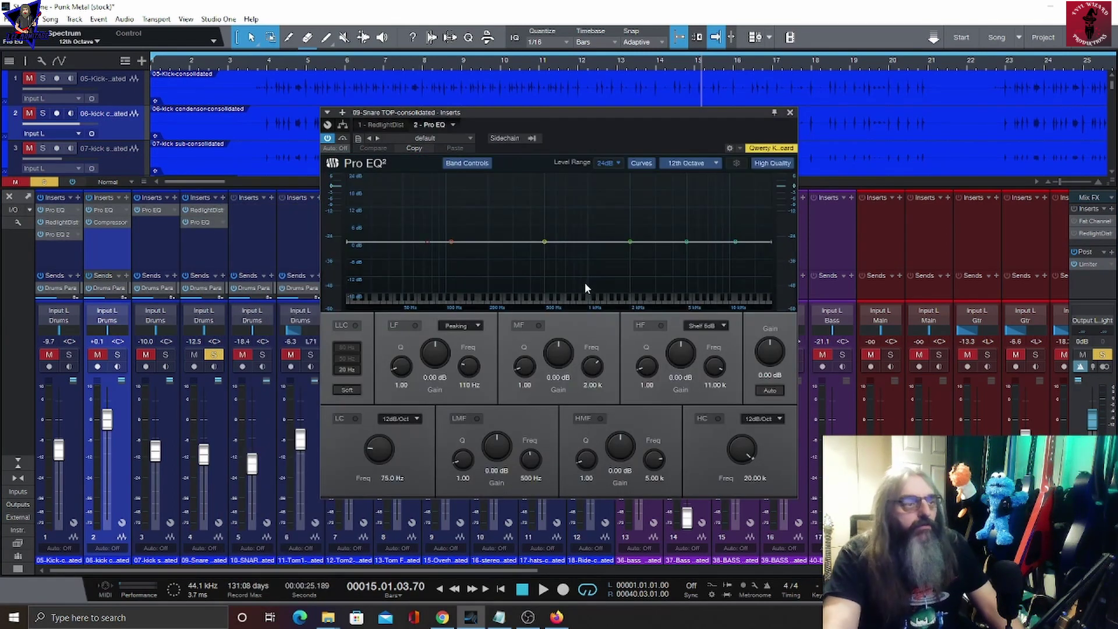
left_click(355, 419)
left_click(398, 419)
left_click(396, 475)
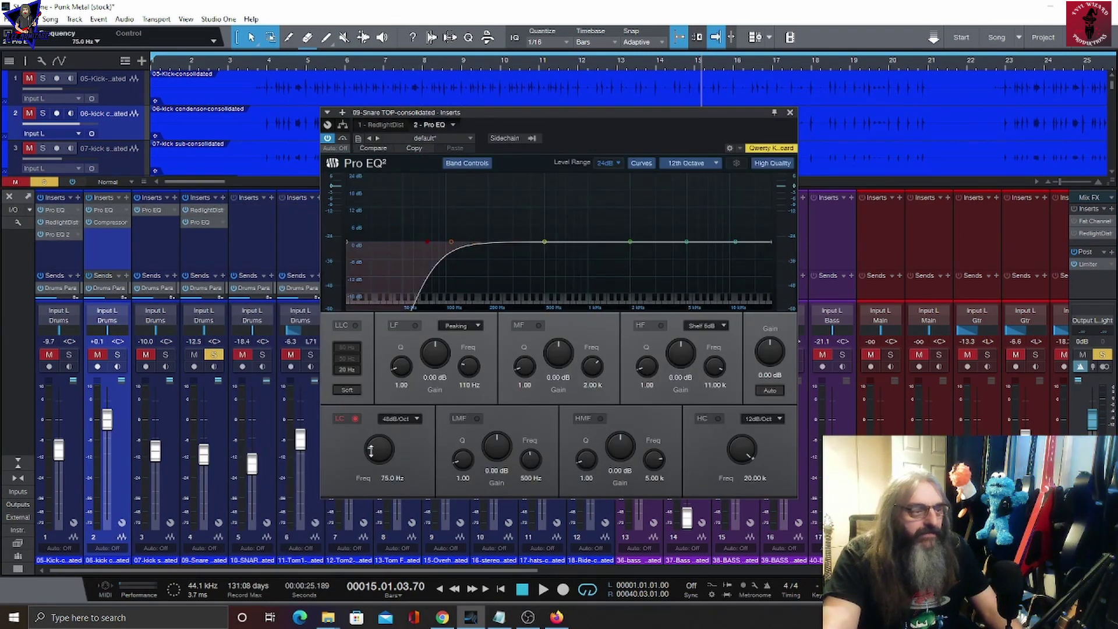
left_click_drag(370, 449, 371, 451)
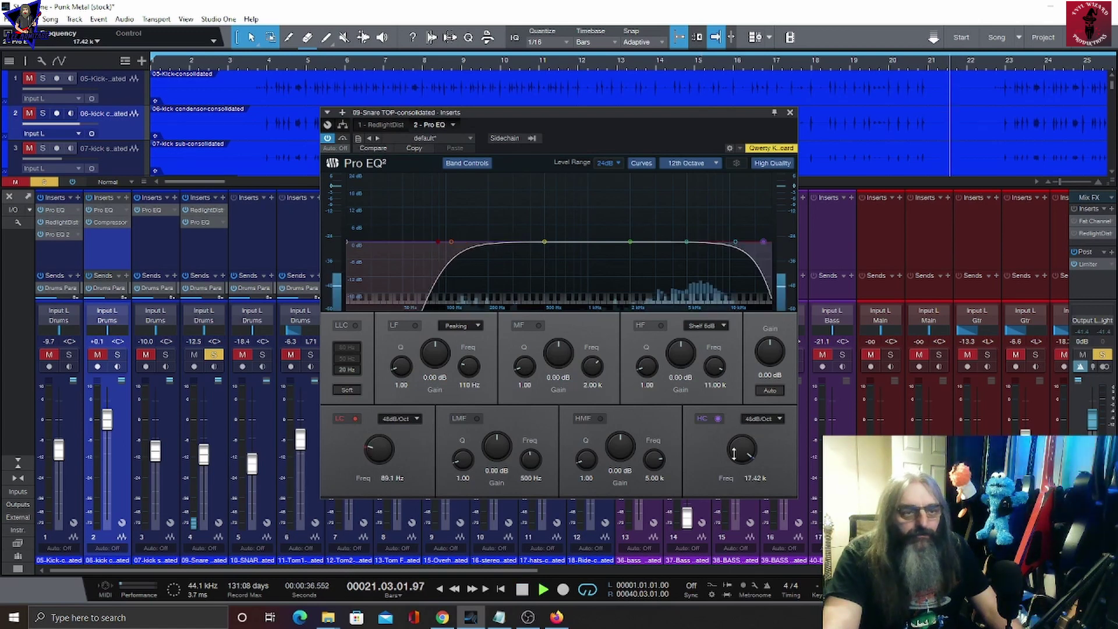
Step: In the snare top EQ, set 48 dB/Oct cuts at 89.1 Hz and 12.77 kHz, plus LMF -5.04 dB, MF -3.12 dB and HMF -1.44 dB
left_click_drag(734, 460, 735, 460)
key("space")
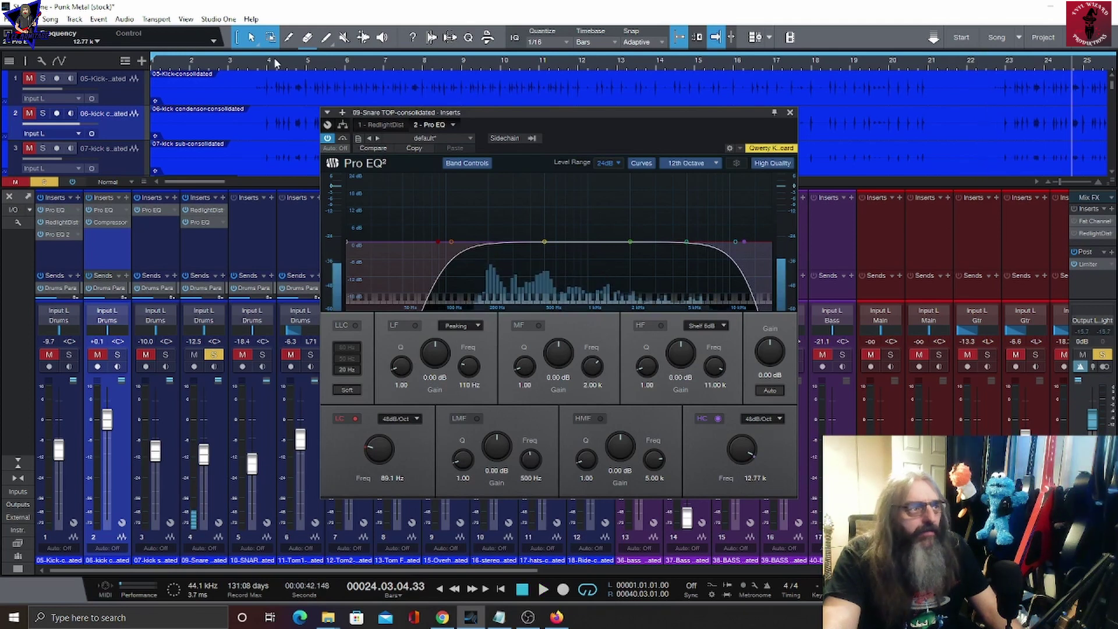
left_click(276, 62)
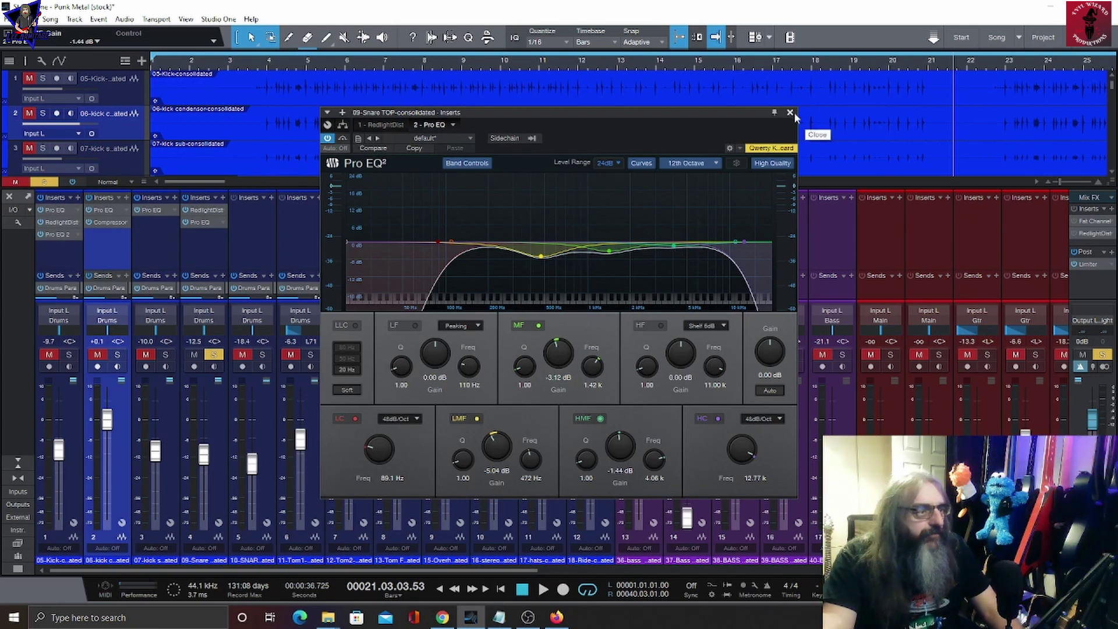
Step: Insert a Compressor on the snare top with a 6.0:1 ratio, -26.32 dB threshold and 8.40 dB makeup gain
left_click(235, 217)
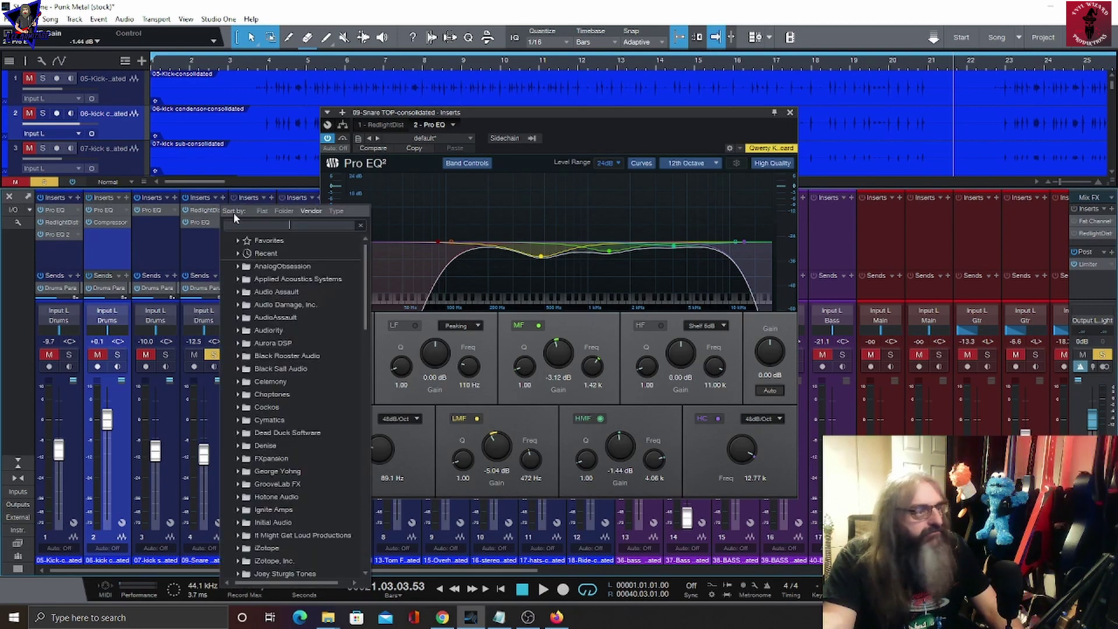
scroll(290, 435, "down", 8)
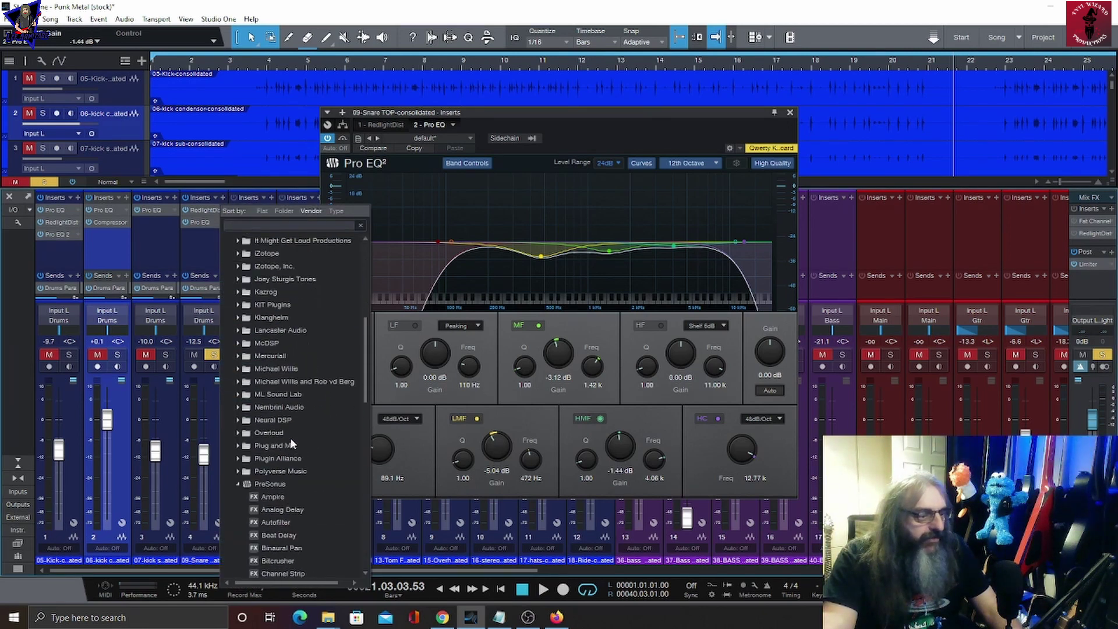
scroll(290, 439, "down", 5)
left_click(286, 470)
left_click_drag(350, 265, 350, 258)
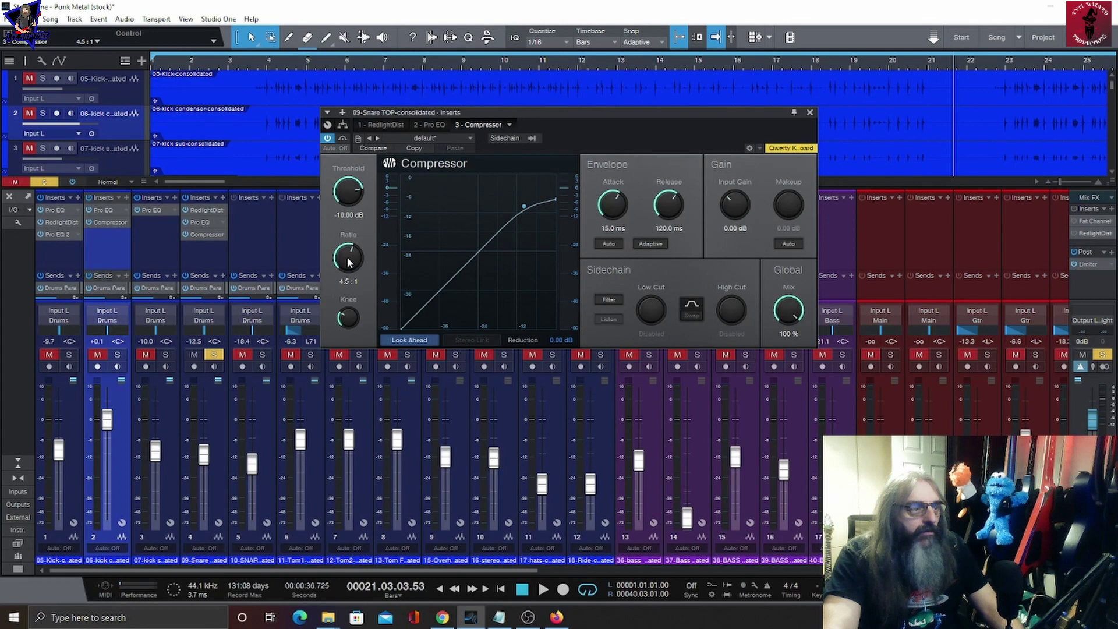
scroll(348, 262, "up", 3)
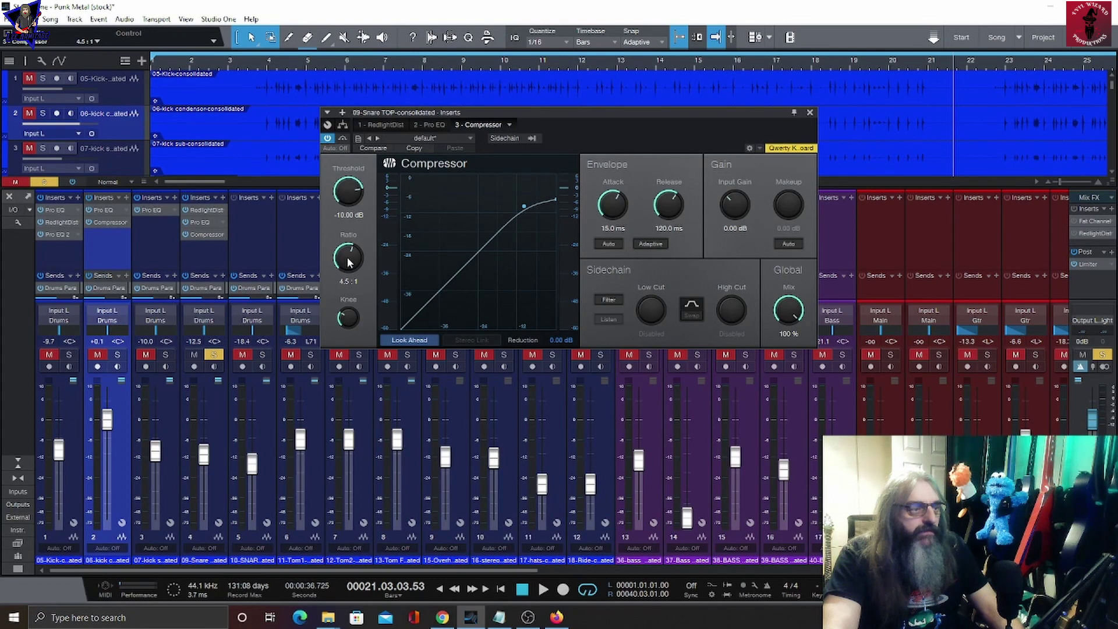
scroll(348, 260, "up", 2)
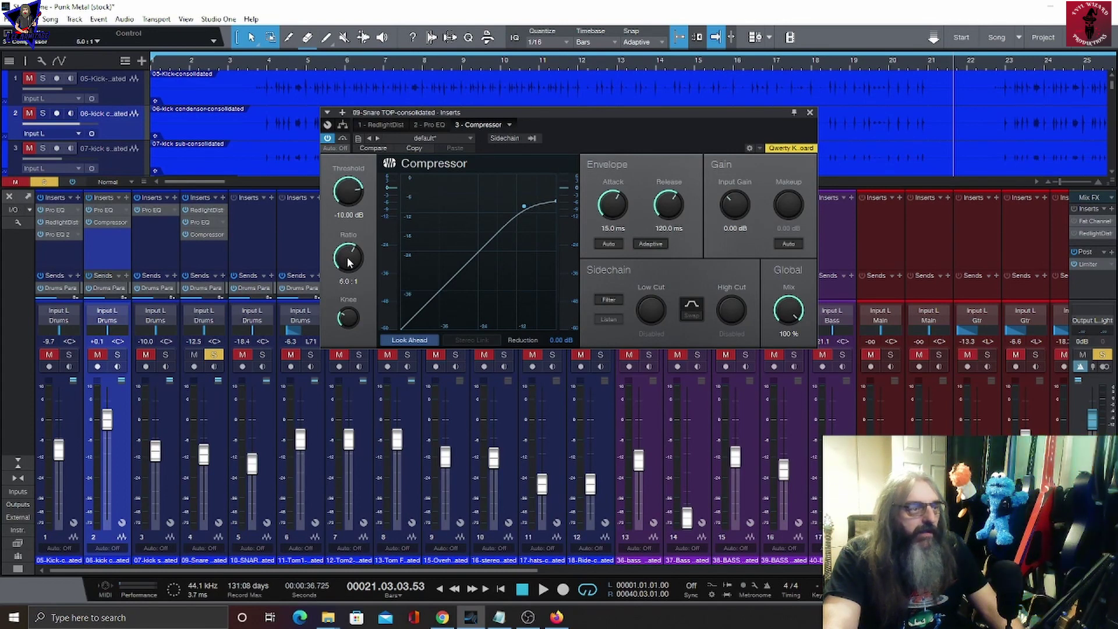
left_click(248, 63)
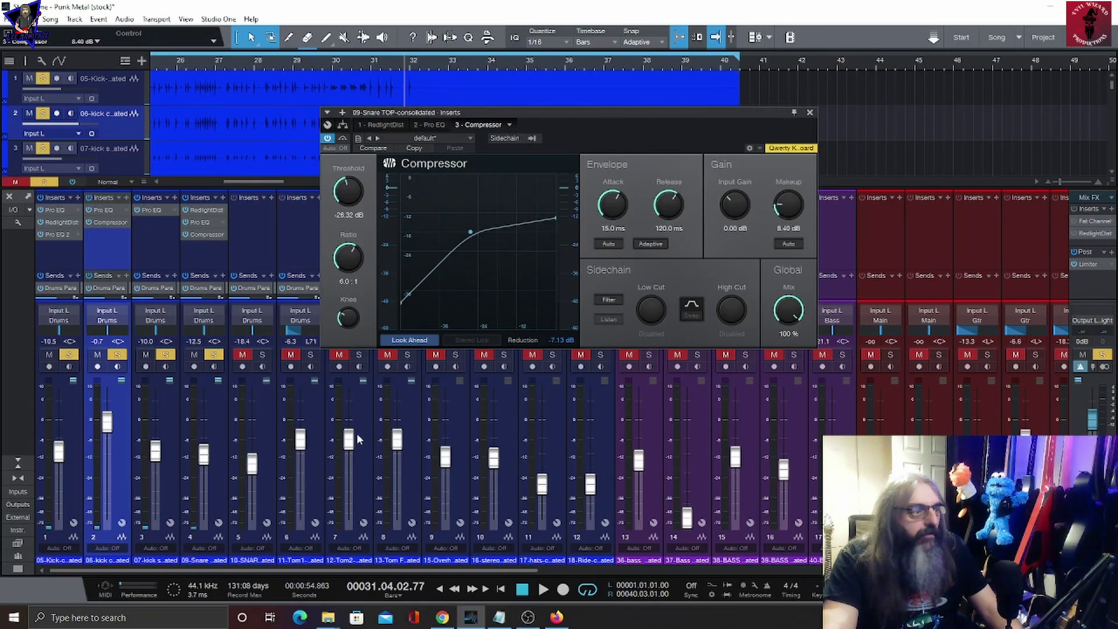
Step: Unsolo the kick tracks, then solo only the snare bottom track and play it from bar 3 to hear it alone
left_click(214, 355, "alt")
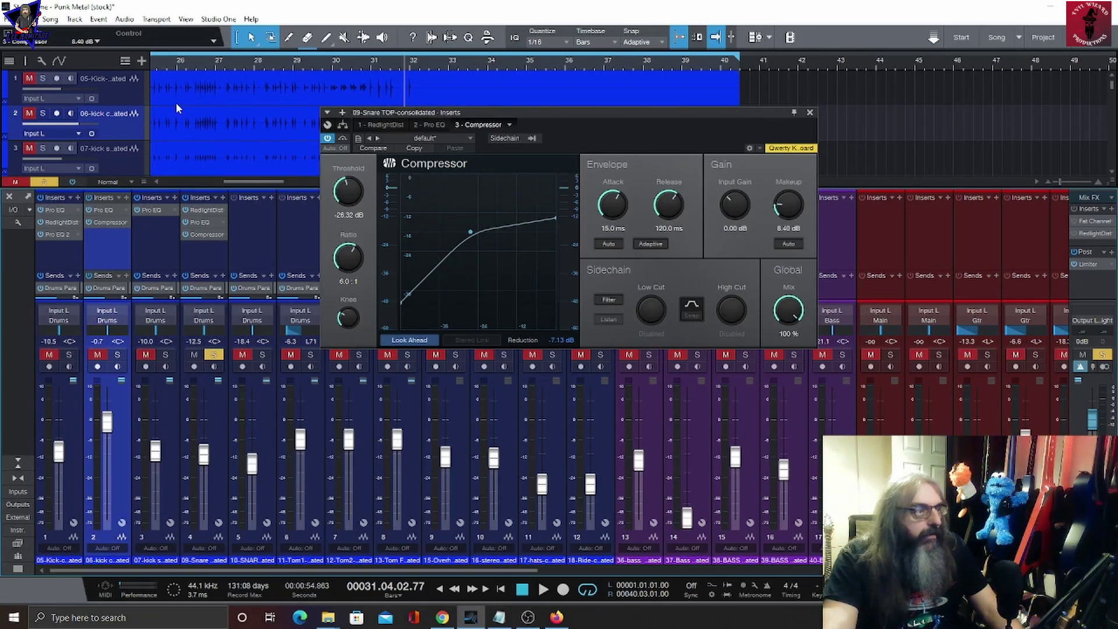
left_click(164, 61)
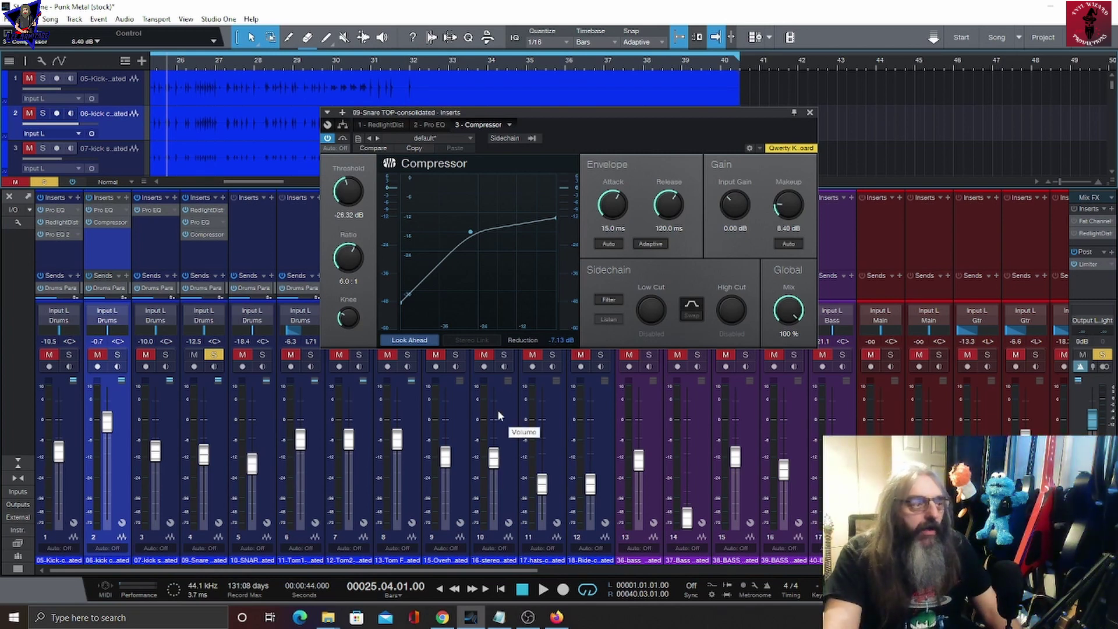
left_click(809, 112)
left_click(262, 355)
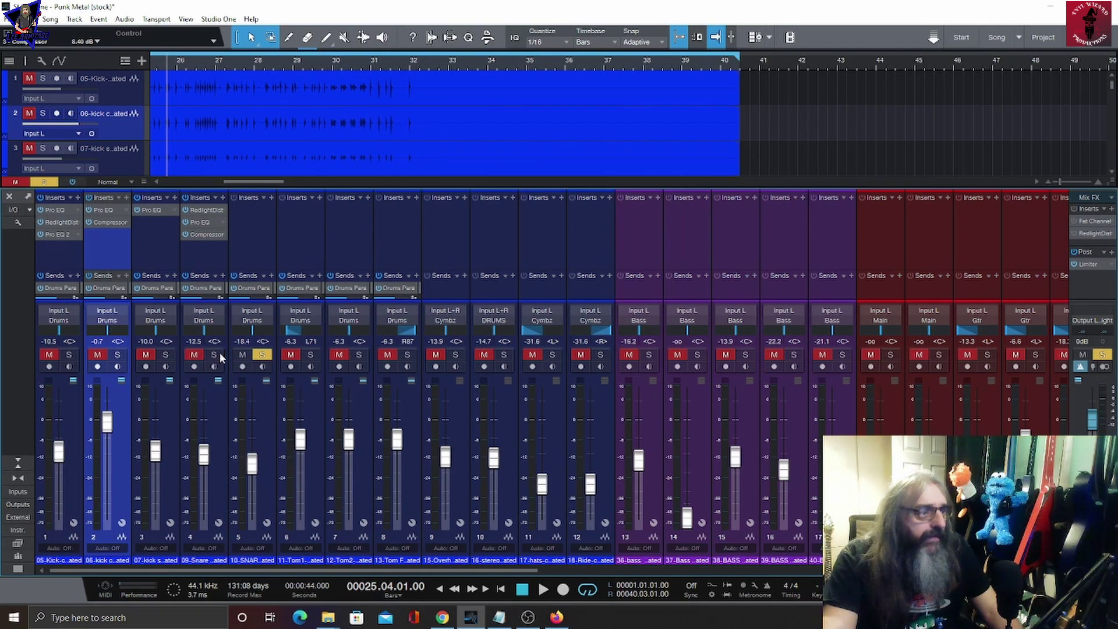
left_click(523, 589)
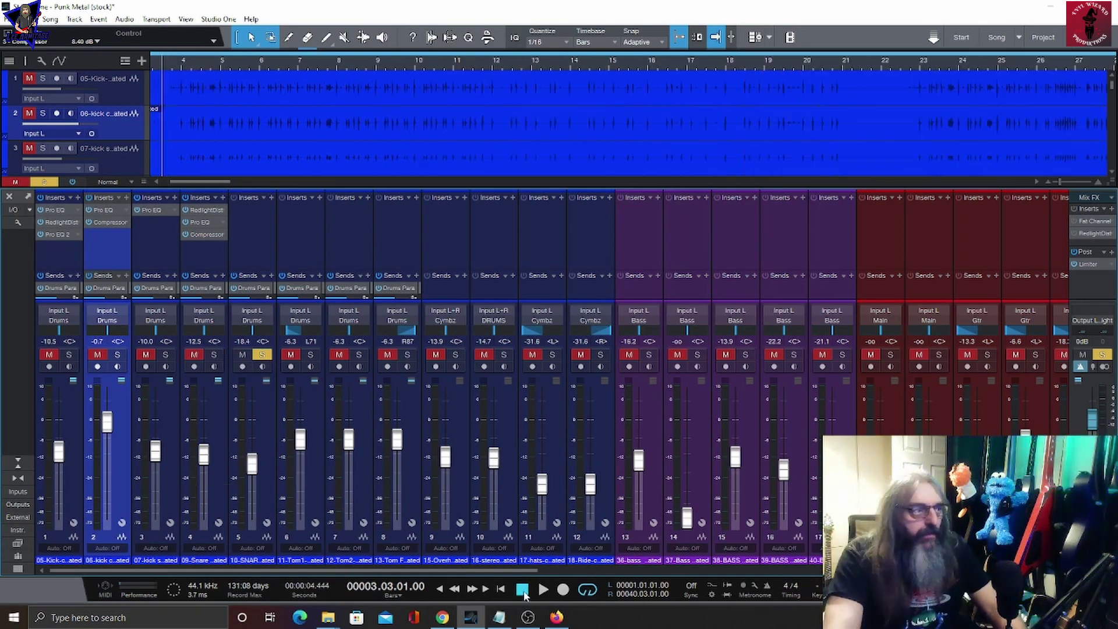
key("space")
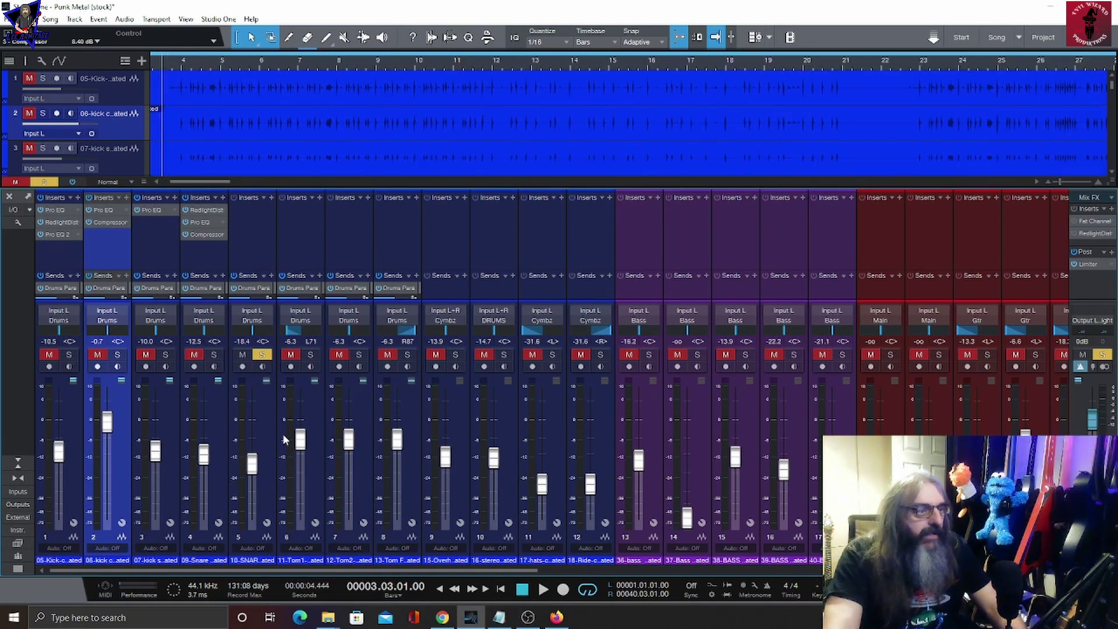
left_click(268, 446)
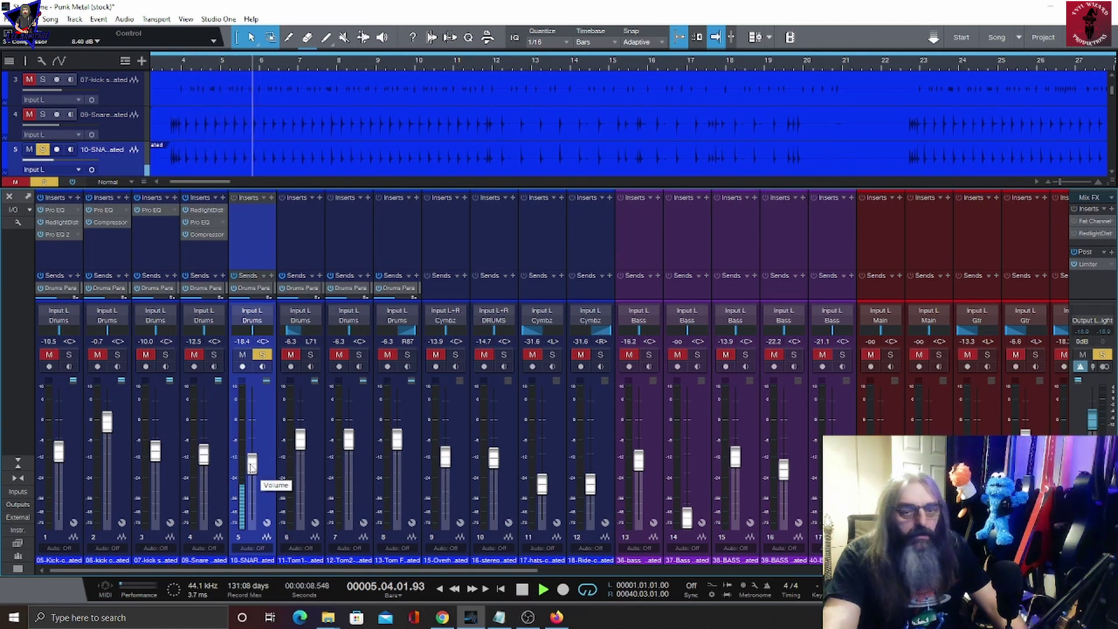
key("space")
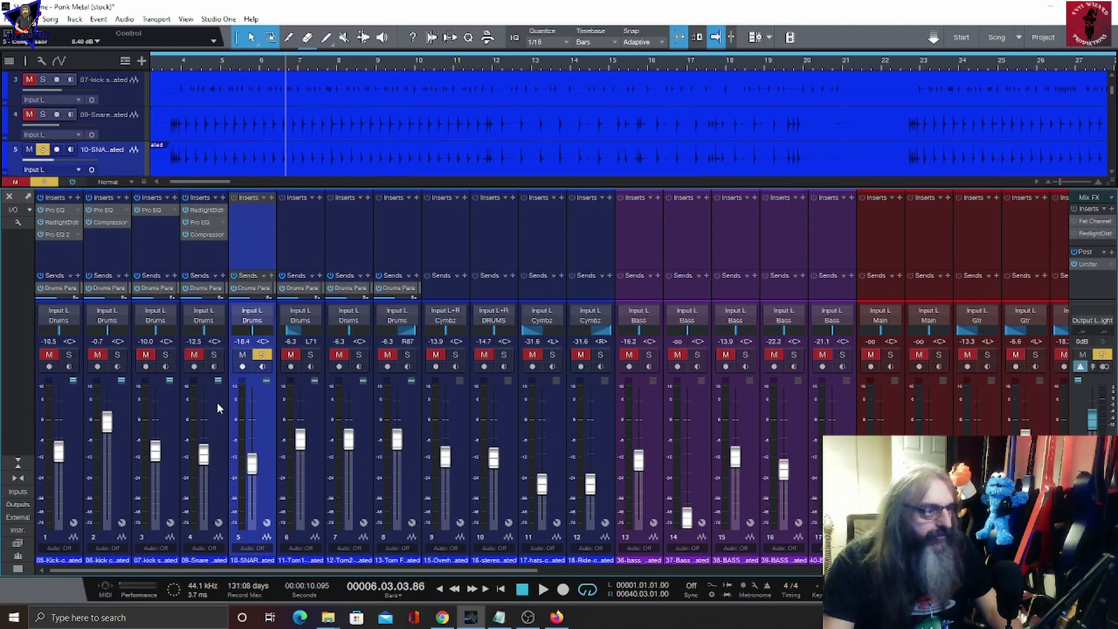
Step: On the snare bottom, insert Pro EQ (48 dB/Oct low cut, 966 Hz), RedlightDist and Compressor (-26.32 dB threshold, 6.0:1, 5.04 dB makeup)
left_click(270, 198)
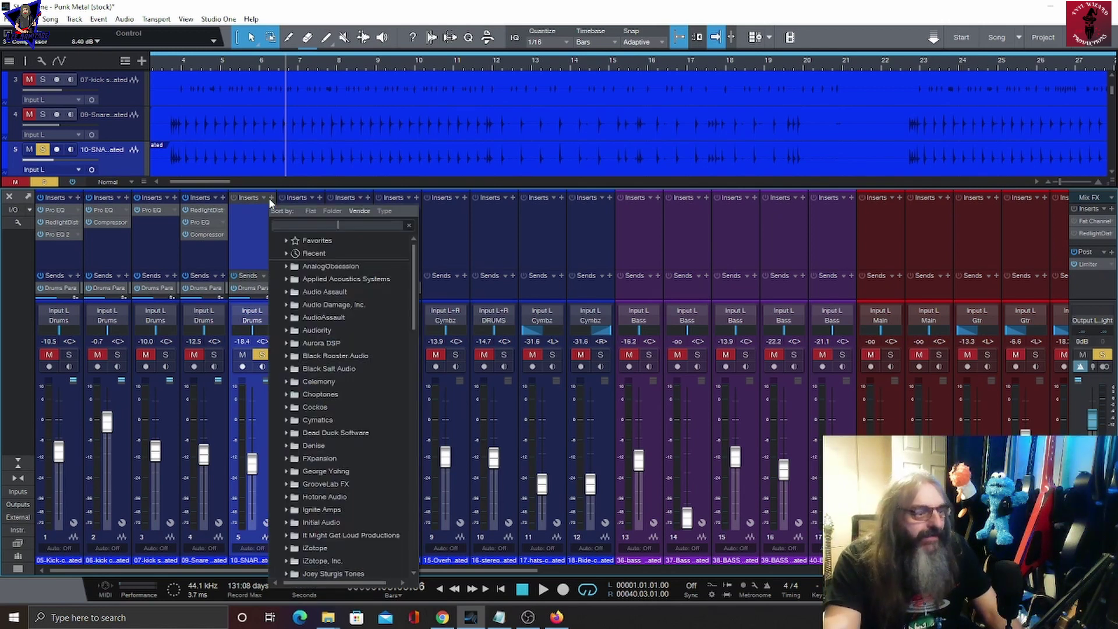
scroll(351, 524, "down", 4)
left_click_drag(396, 413, 404, 408)
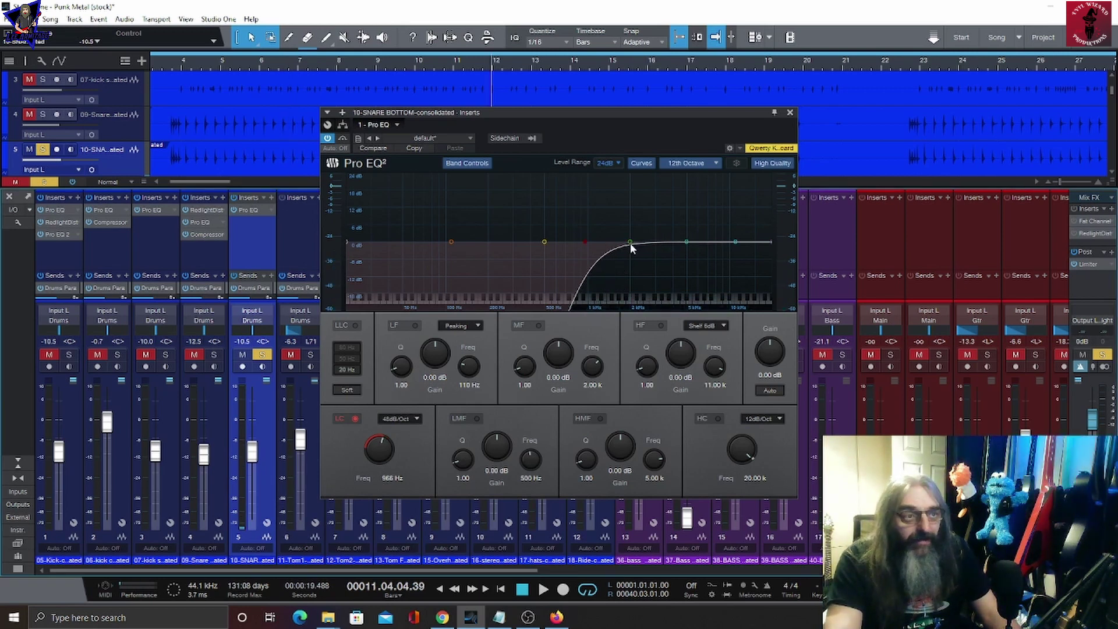
left_click_drag(630, 243, 640, 251)
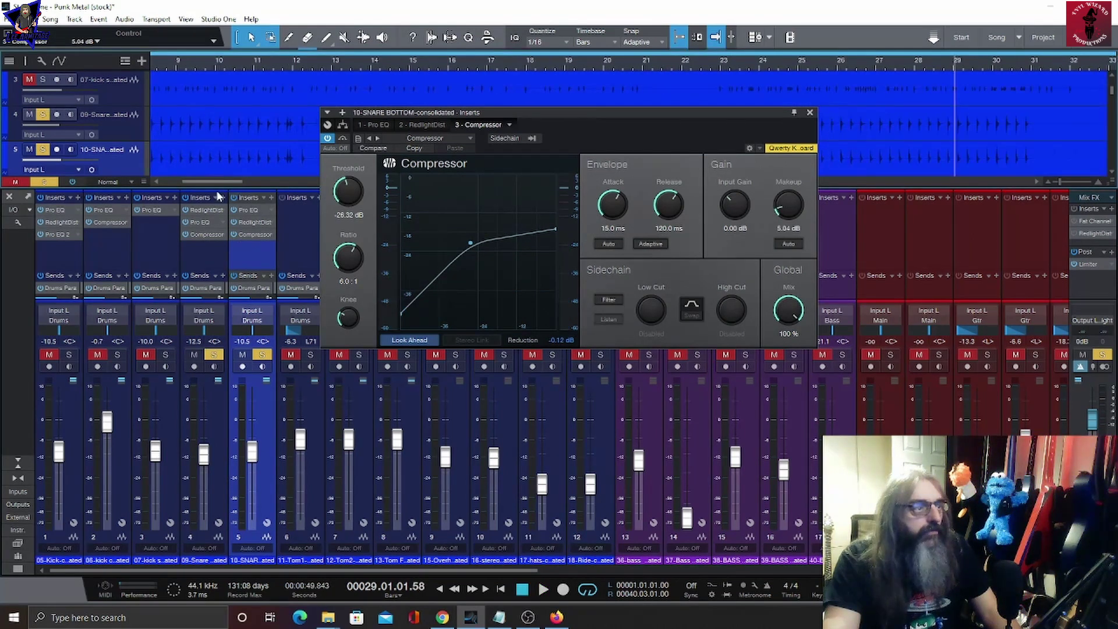
Step: Play both soloed snare tracks together from bar 3 to check how the top and bottom mics blend
left_click(260, 58)
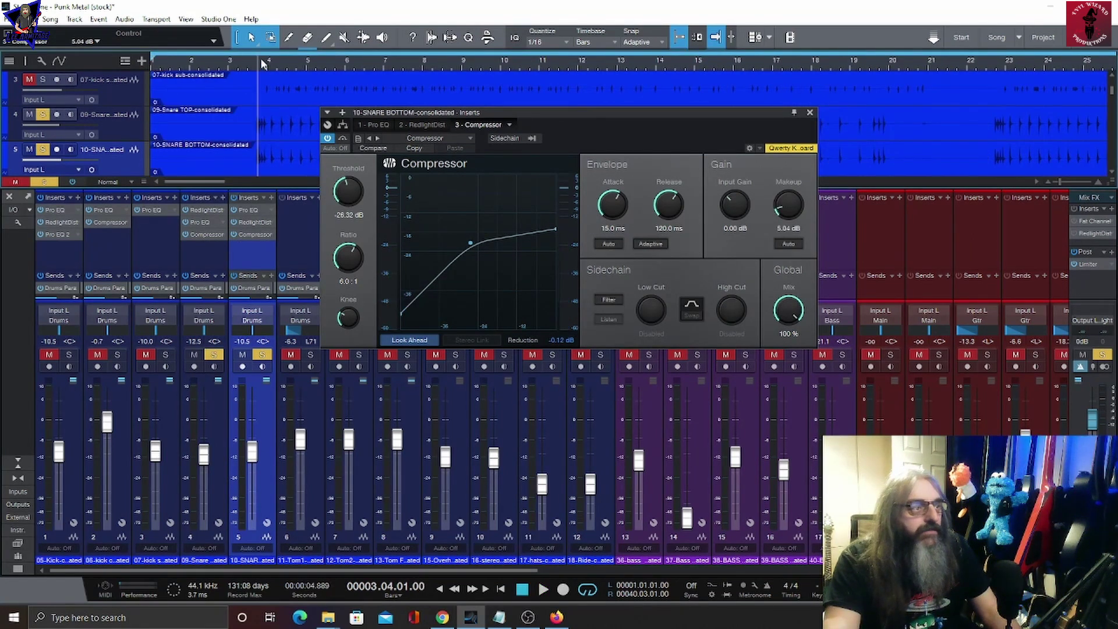
key("space")
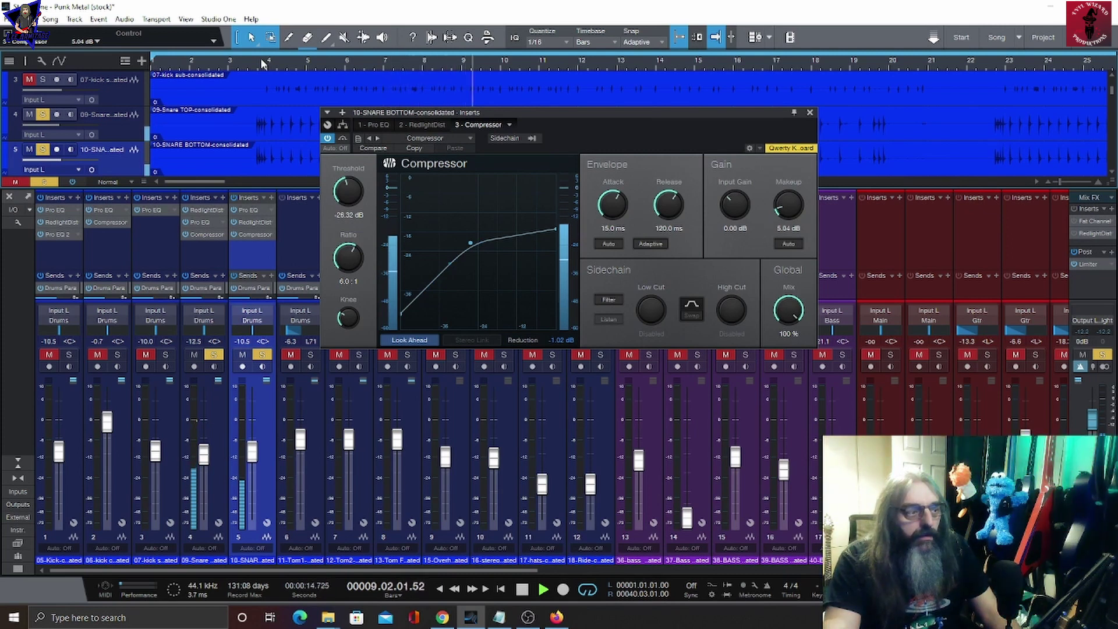
key("space")
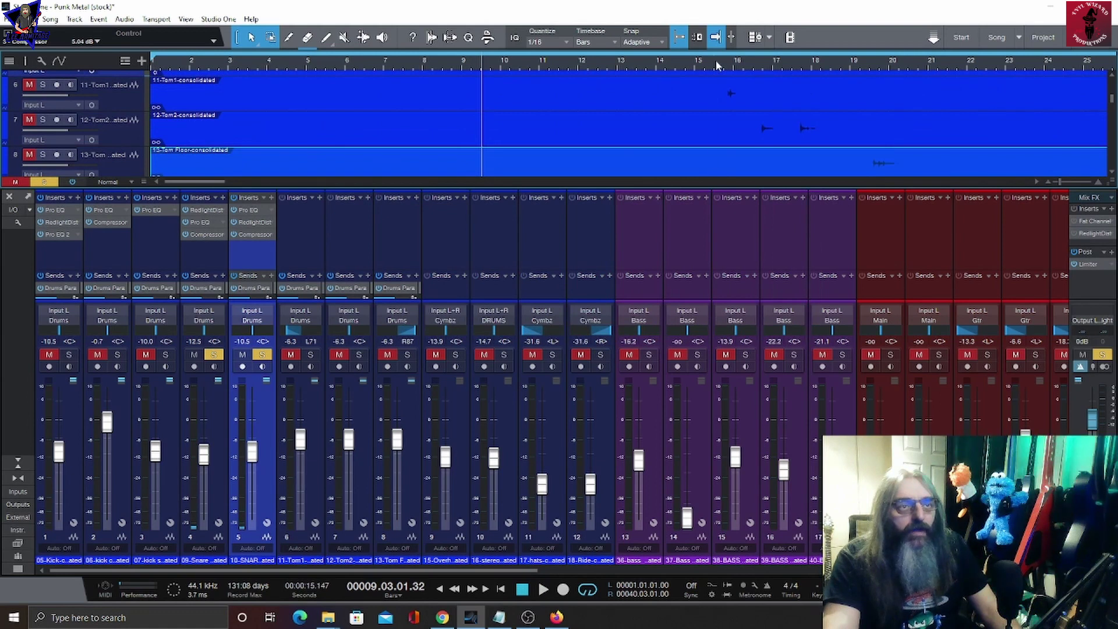
Step: Solo the three tom tracks and play them from bar 15 to hear the isolated hits
left_click(724, 65)
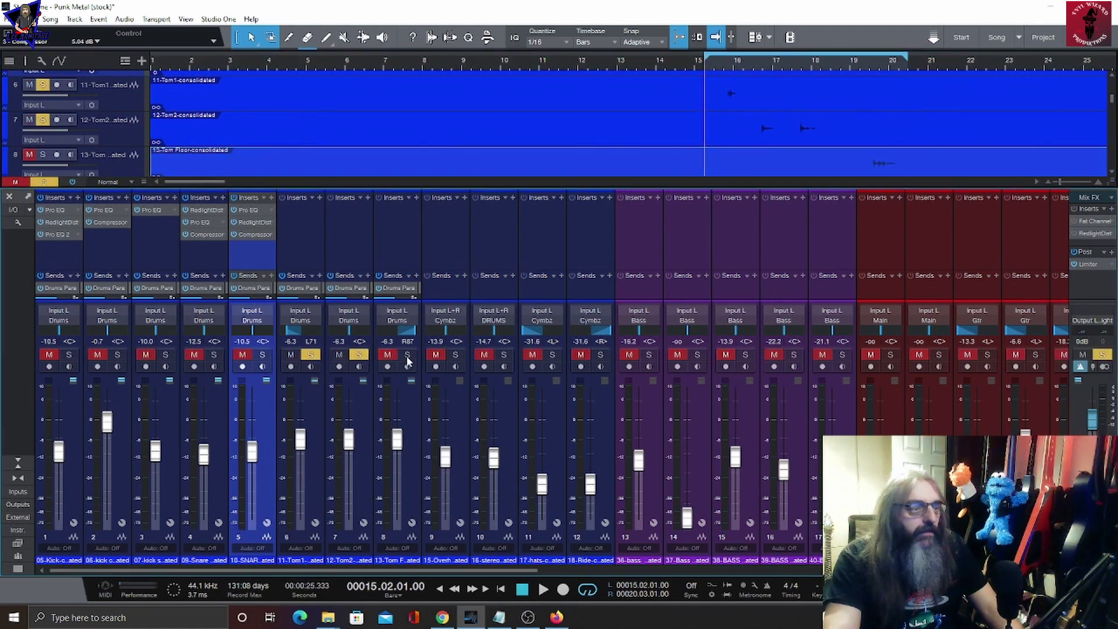
left_click(407, 355)
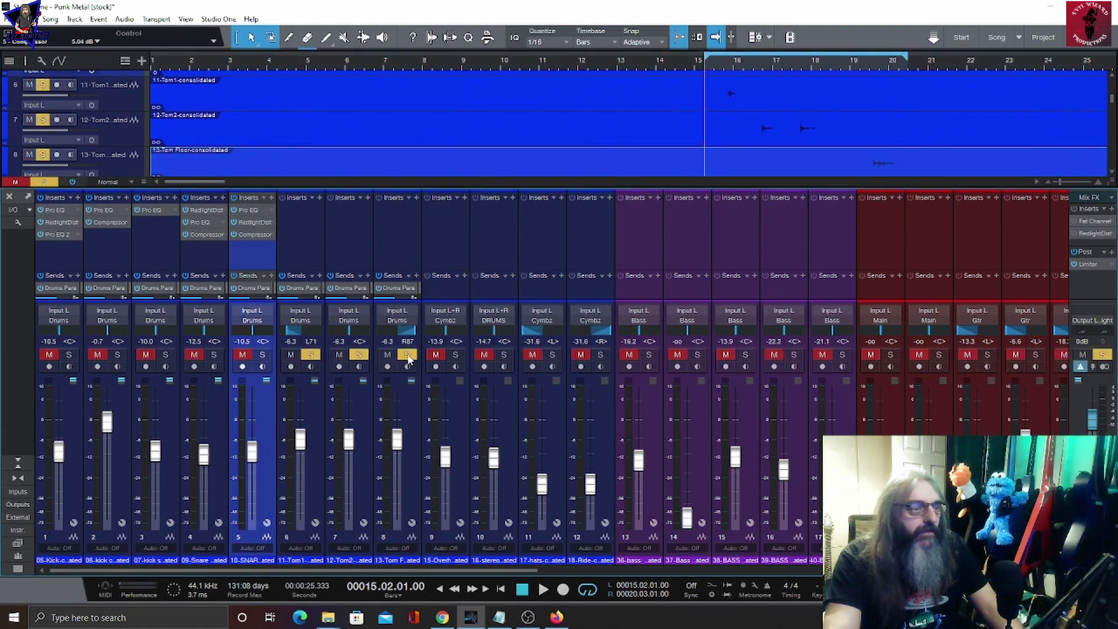
key("space")
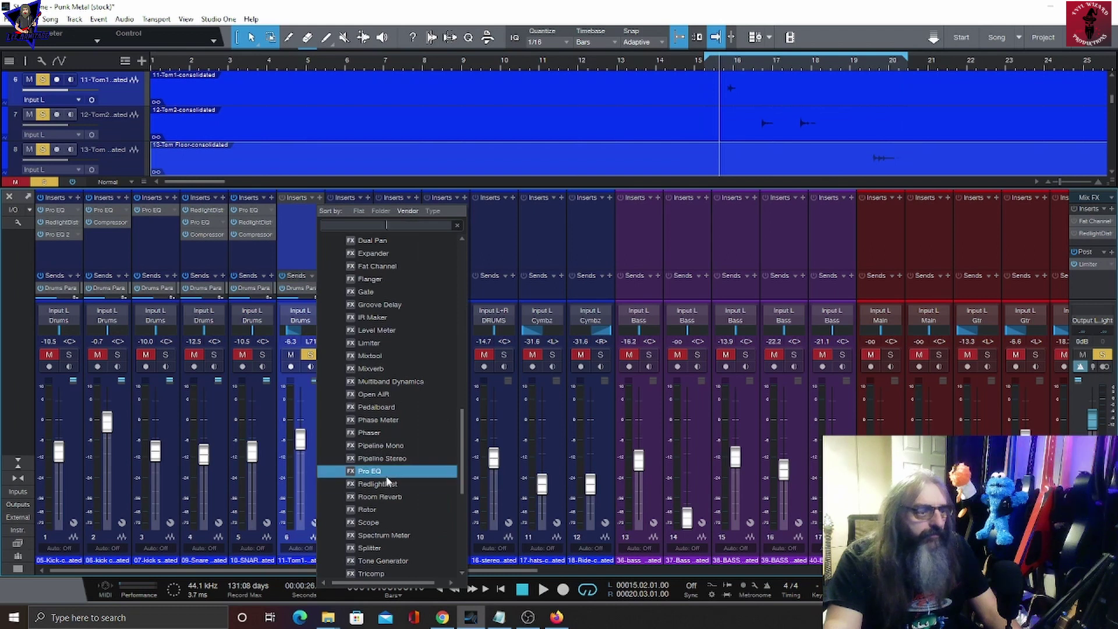
Step: On Tom 1, insert RedlightDist and Pro EQ with 48 dB/Oct cuts at 85.3 Hz and 10.38 kHz, LMF -4.08 dB at 359 Hz, MF -3.48 dB at 1.31 kHz
left_click(387, 488)
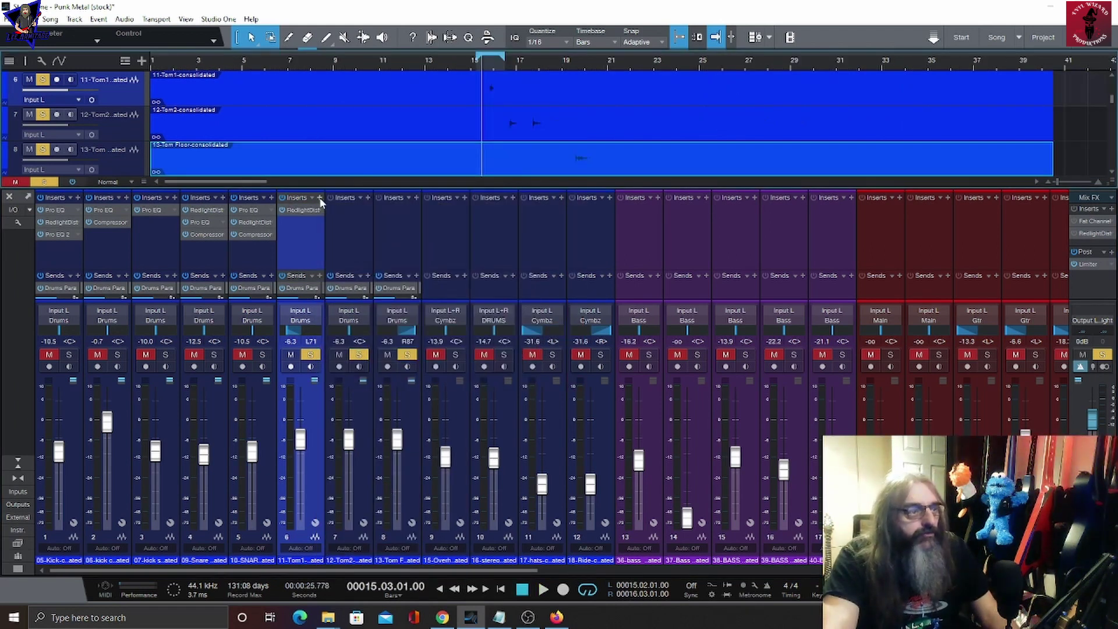
left_click(319, 198)
scroll(425, 458, "down", 5)
scroll(421, 453, "down", 5)
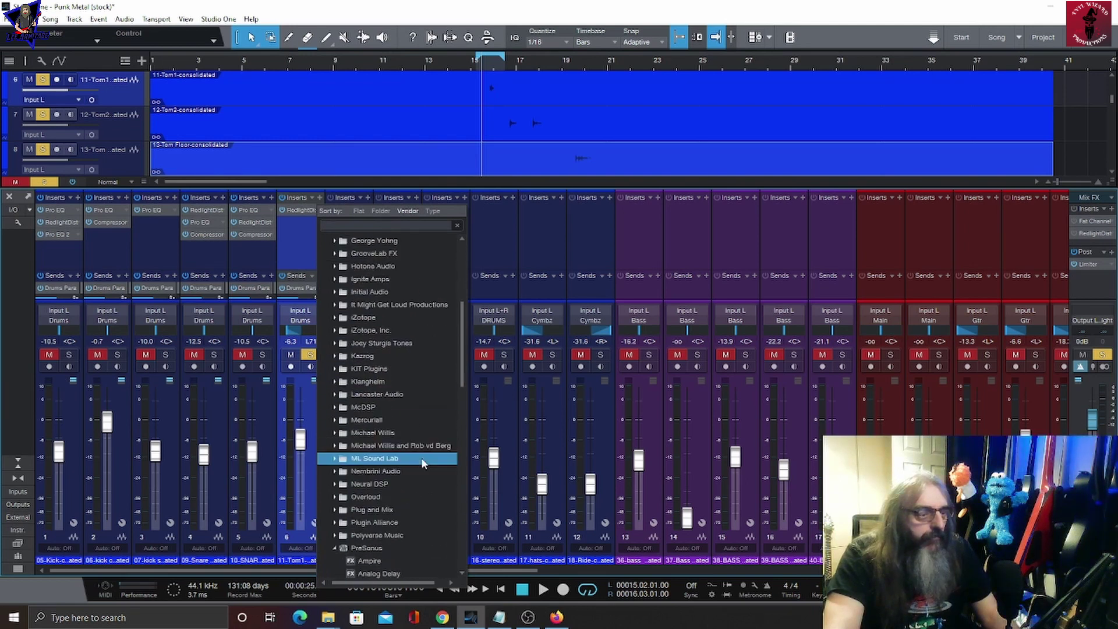
left_click(421, 459)
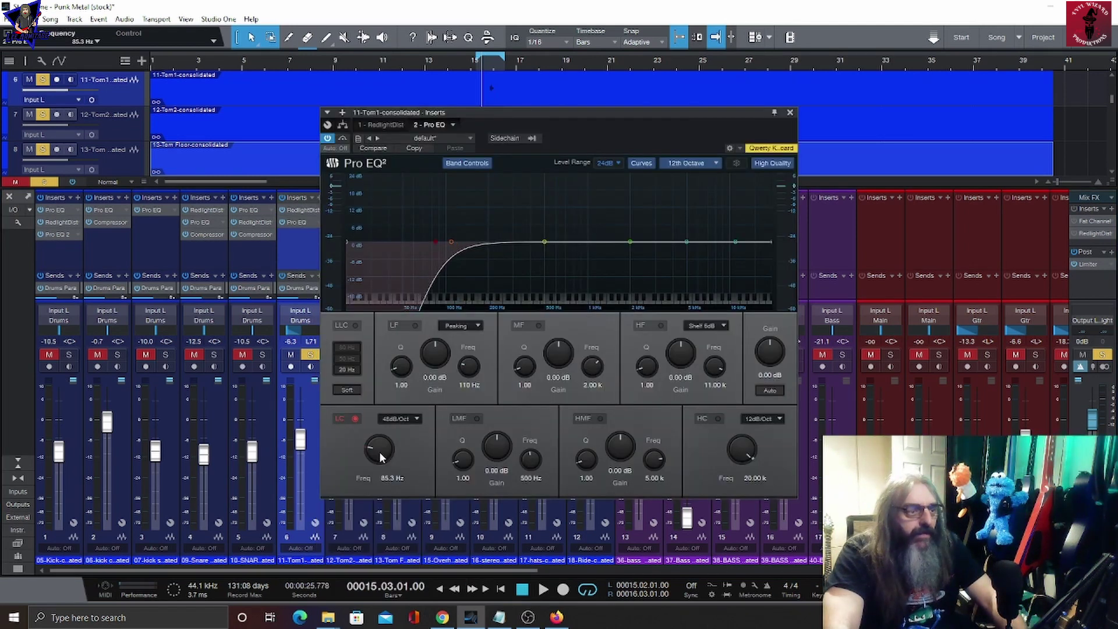
left_click(763, 419)
left_click(776, 477)
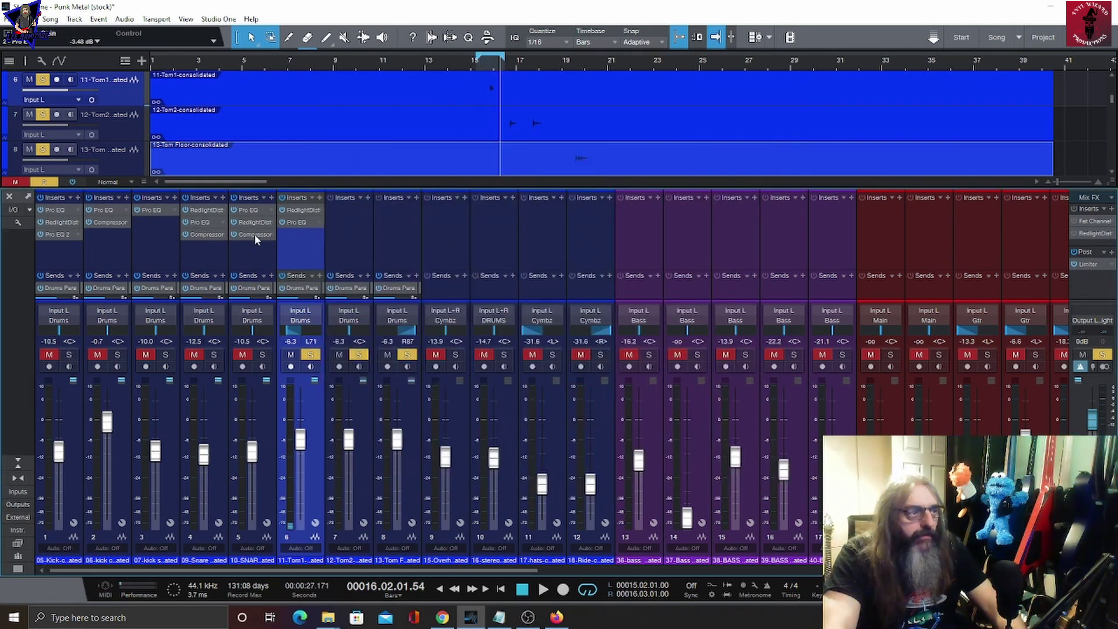
Step: Copy the snare bottom's Compressor to Tom 1, then copy Tom 1's RedlightDist, Pro EQ and Compressor to Tom 2 and the floor tom
left_click_drag(113, 222, 298, 233)
left_click(295, 222)
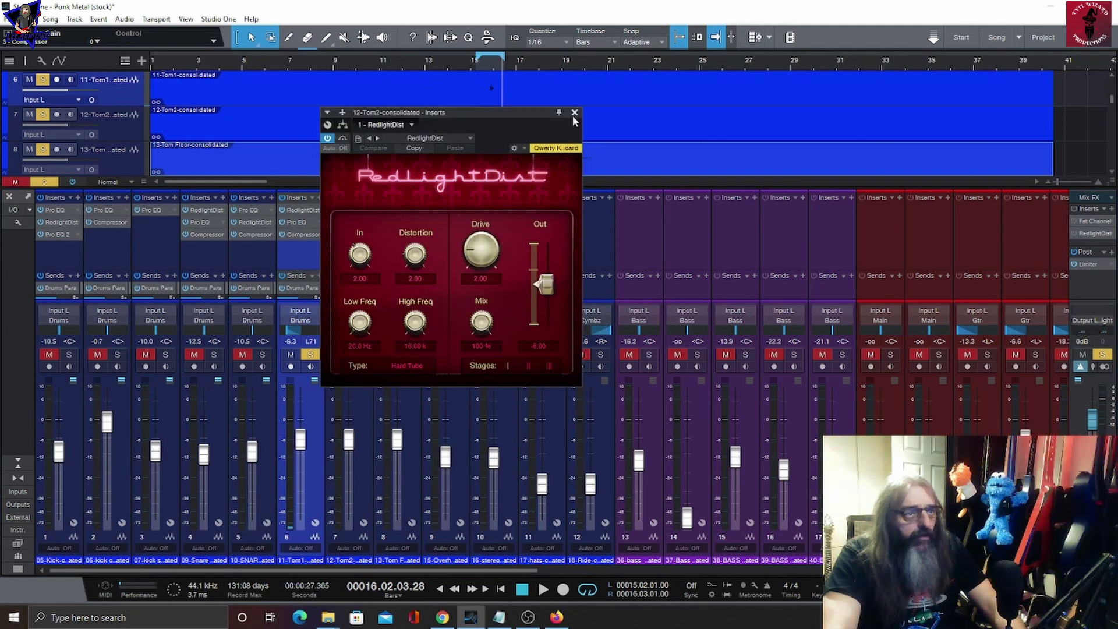
left_click(573, 113)
left_click_drag(298, 229, 338, 229)
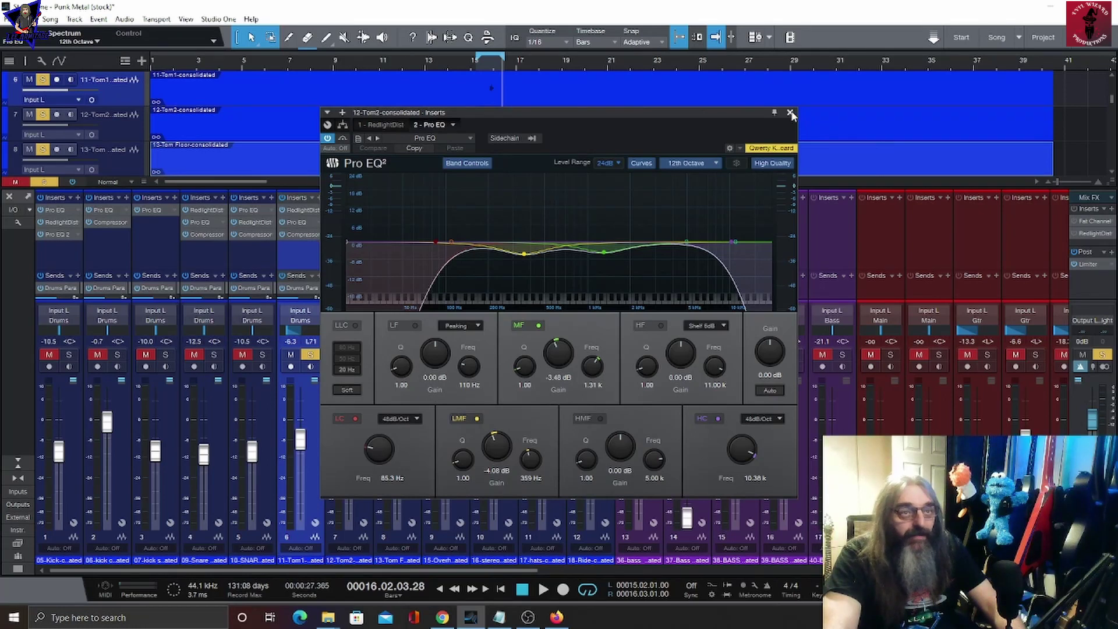
left_click(789, 113)
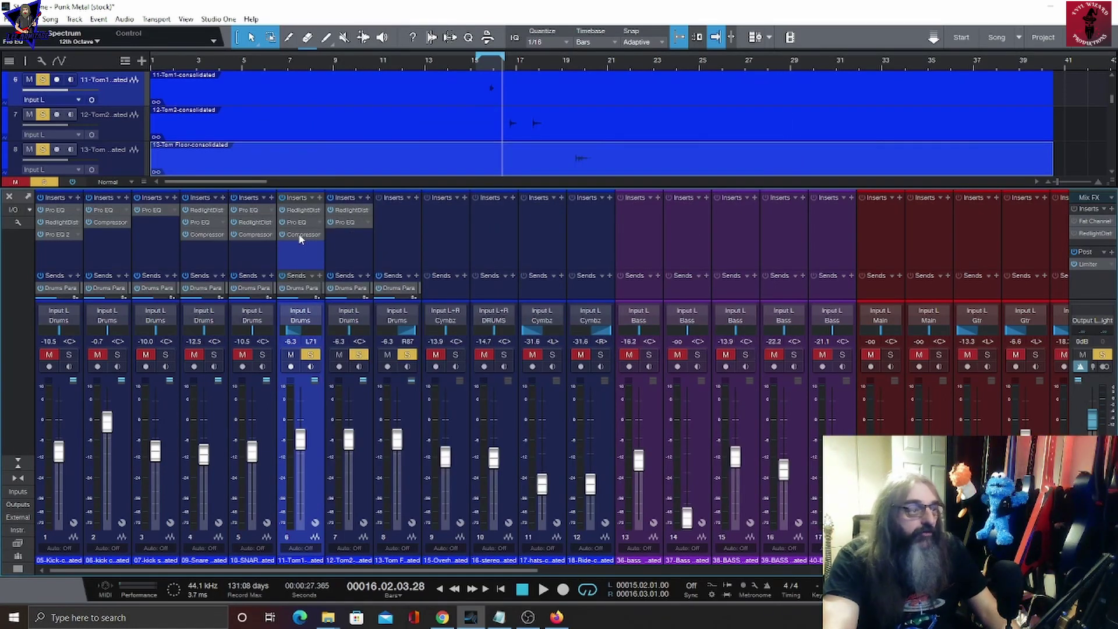
left_click_drag(300, 238, 356, 245)
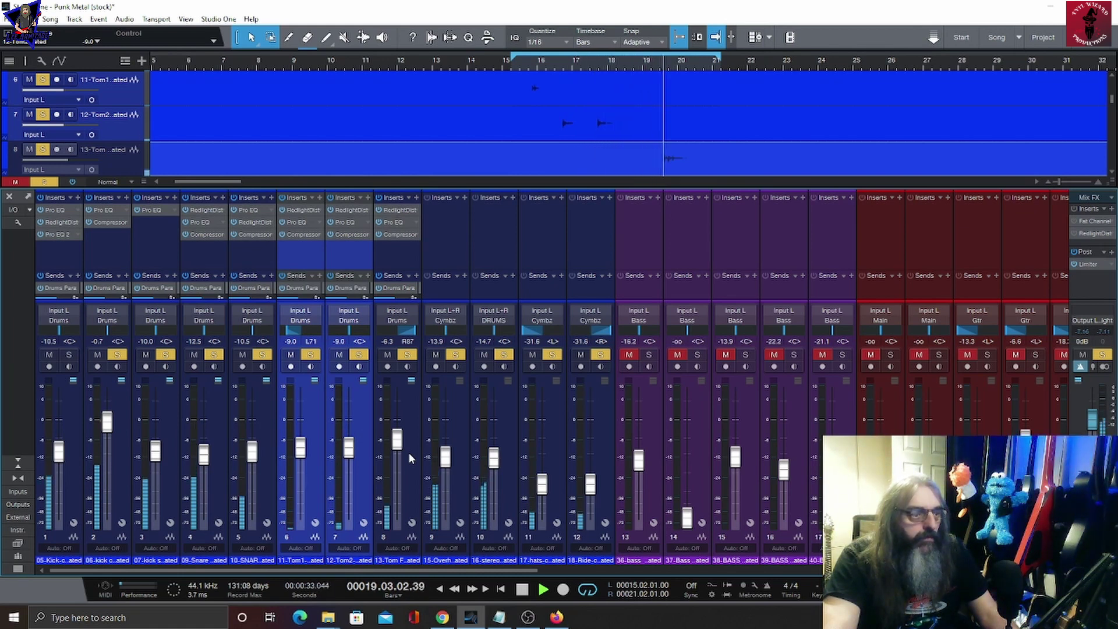
Step: Lower the floor tom's Pro EQ low-cut frequency to 56.4 Hz
left_click(396, 222)
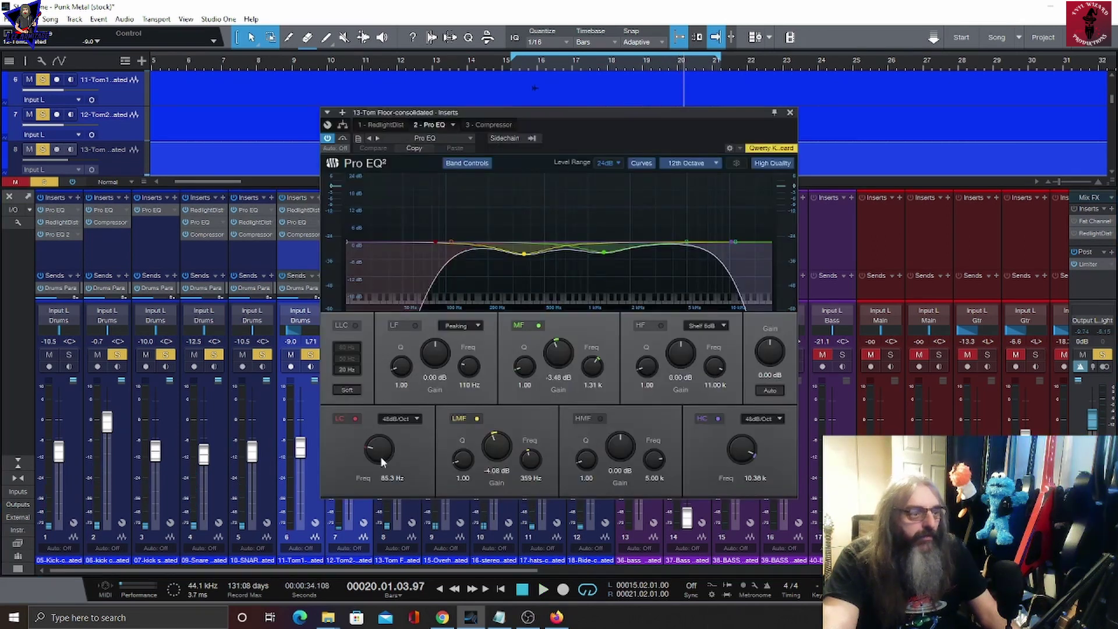
scroll(377, 455, "down", 2)
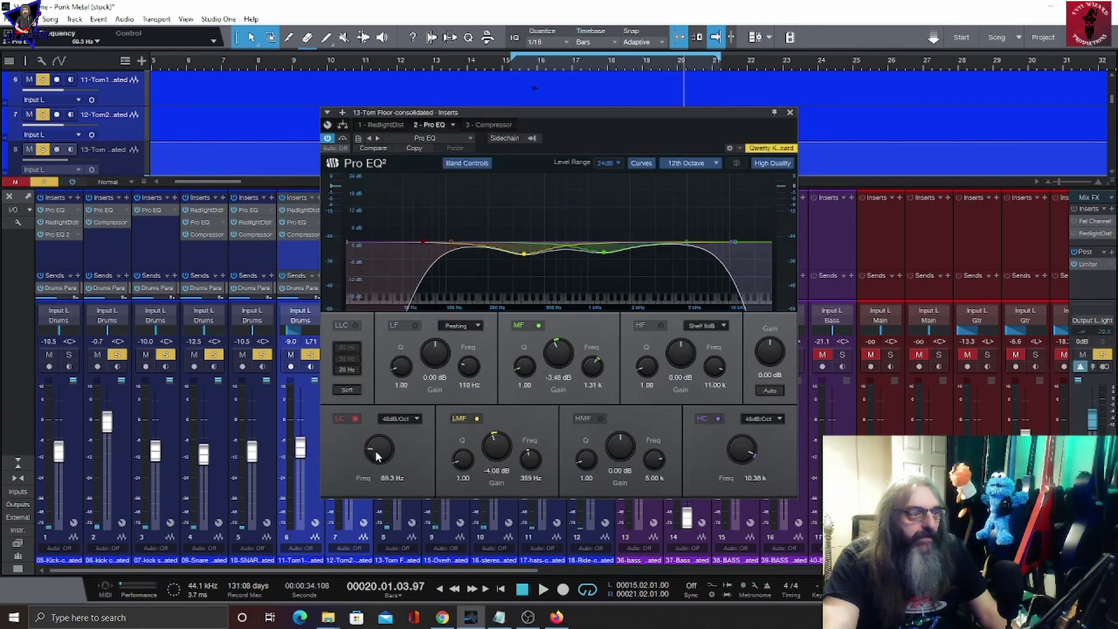
scroll(378, 456, "down", 1)
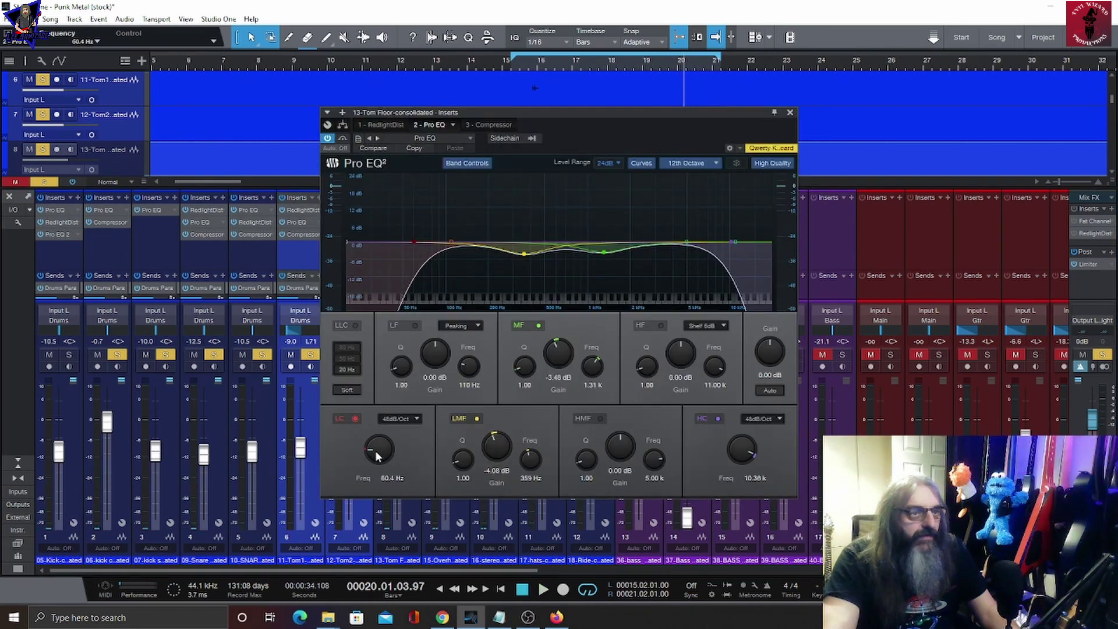
scroll(377, 456, "down", 1)
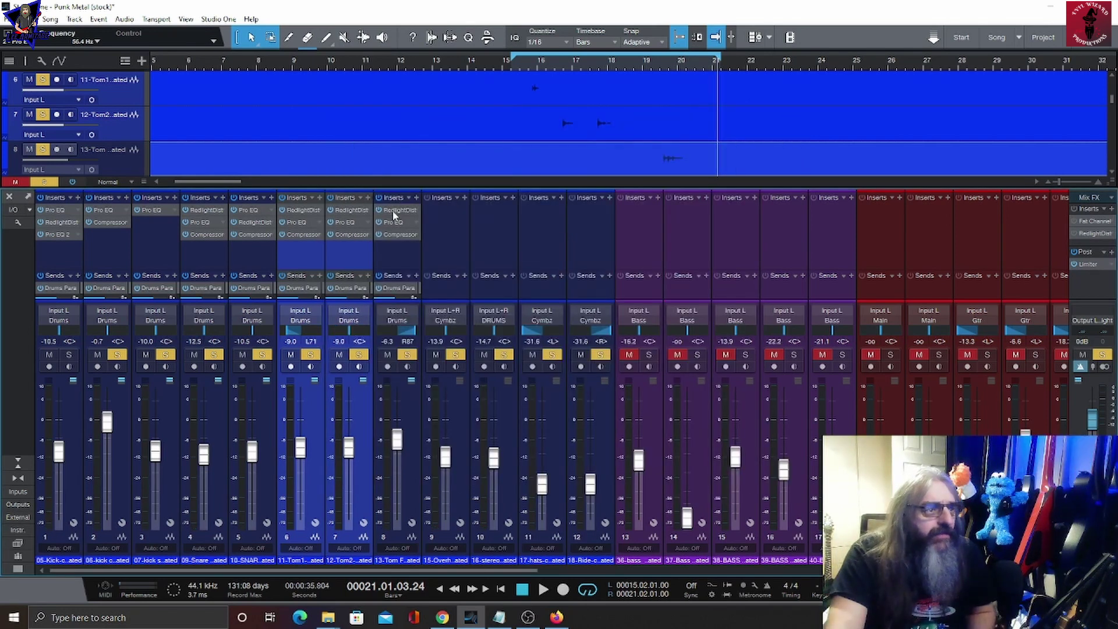
Step: Solo only the overheads track and play it from bar 15 to hear it alone
left_click(513, 65)
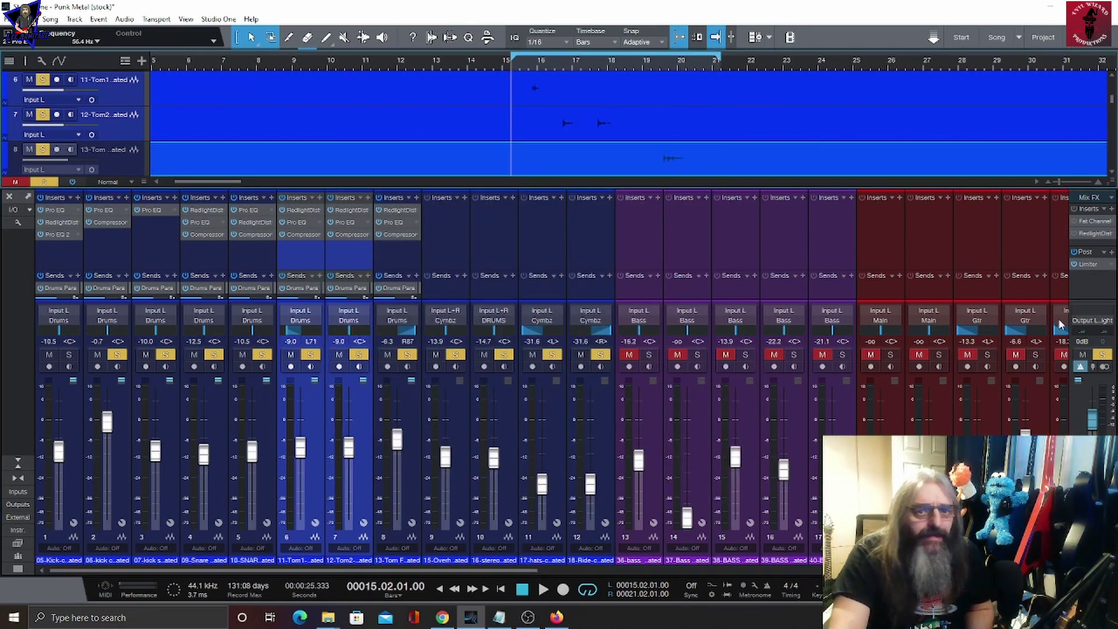
left_click(540, 590)
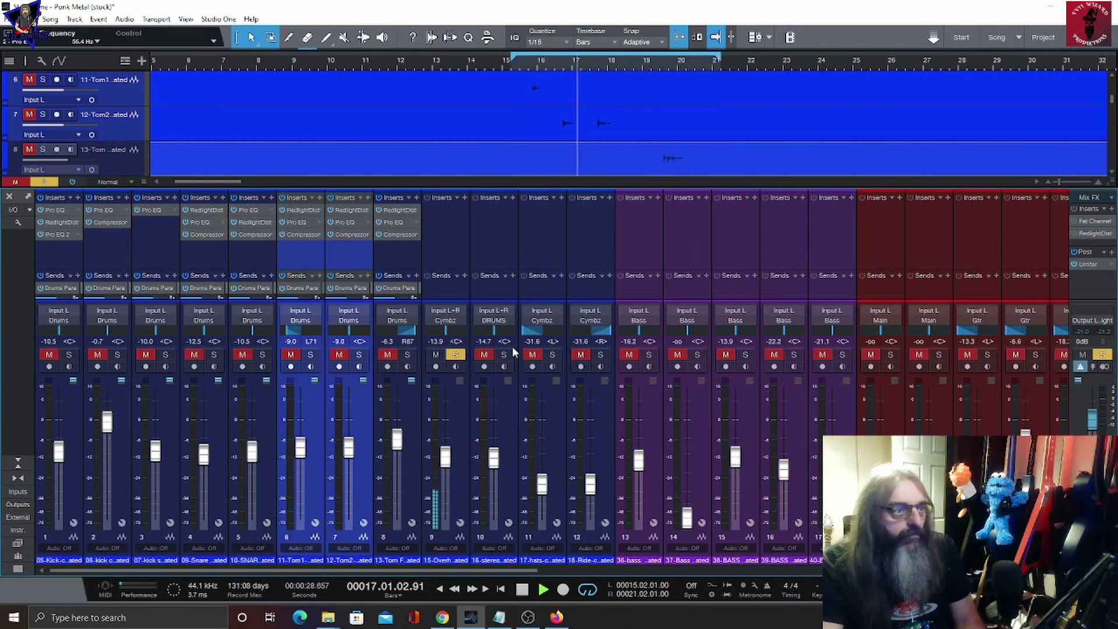
key("space")
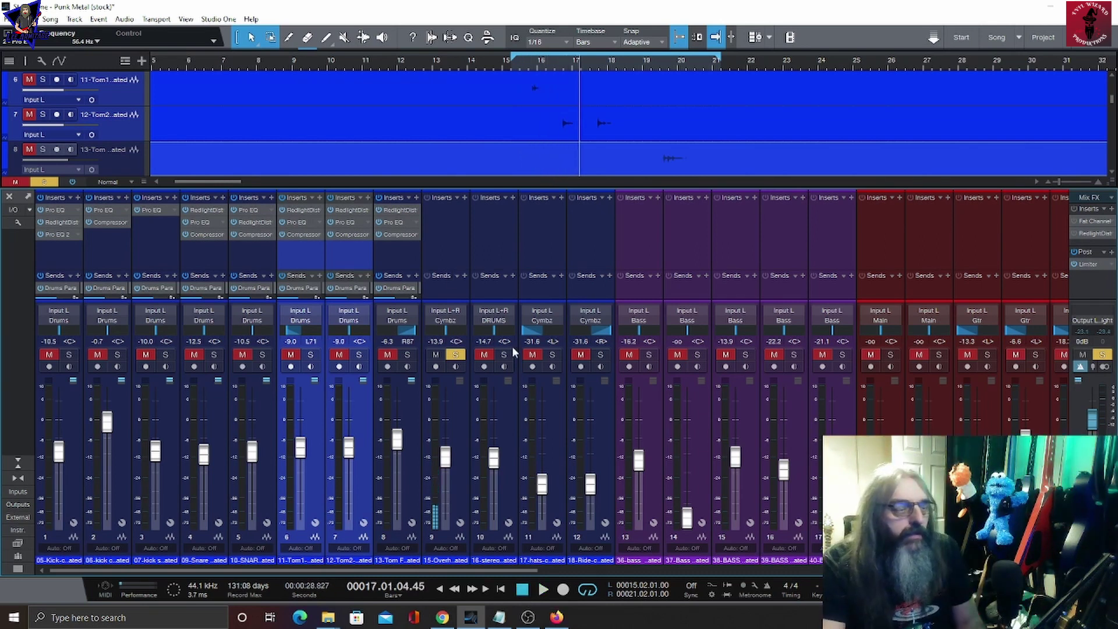
Step: Insert RedlightDist on the overheads as Soft Tube with a 117 Hz low frequency and the drive at 1.45
left_click(464, 198)
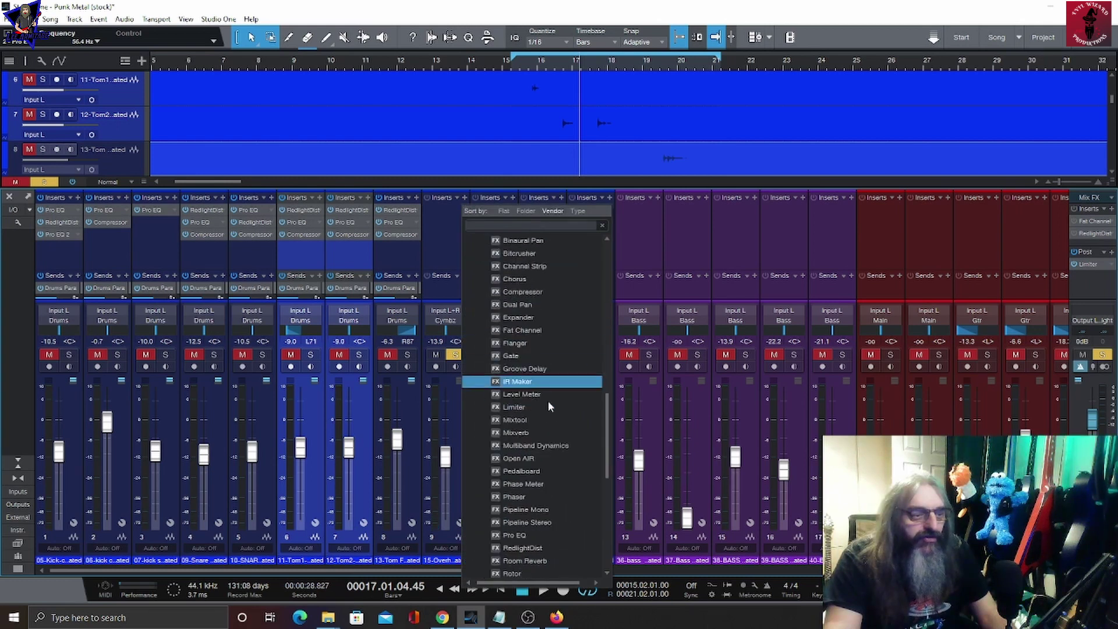
scroll(547, 401, "down", 2)
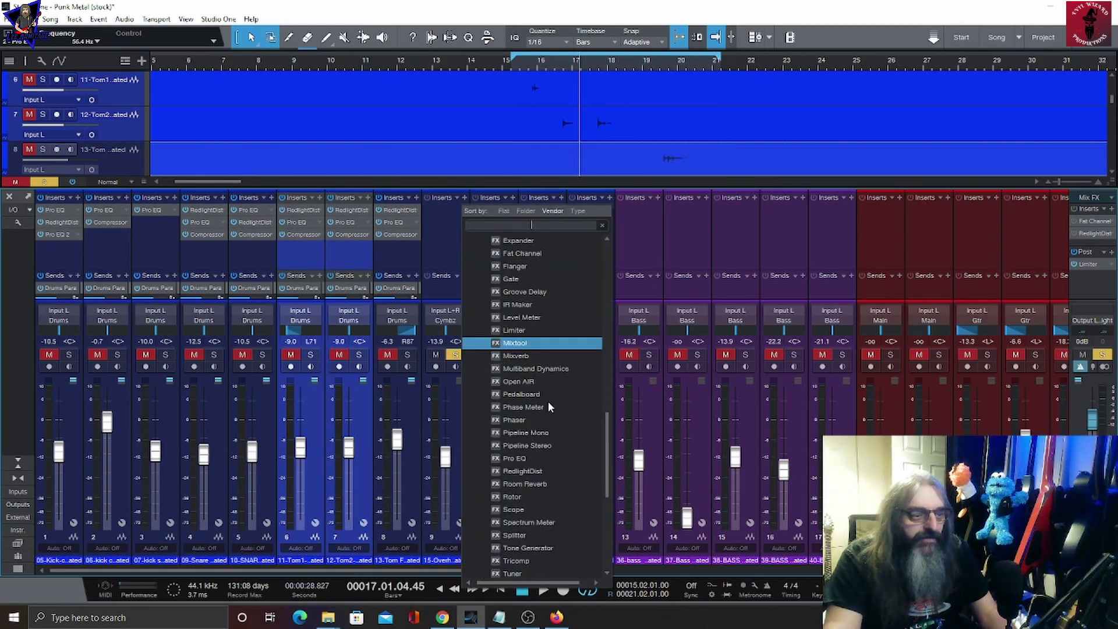
left_click(552, 475)
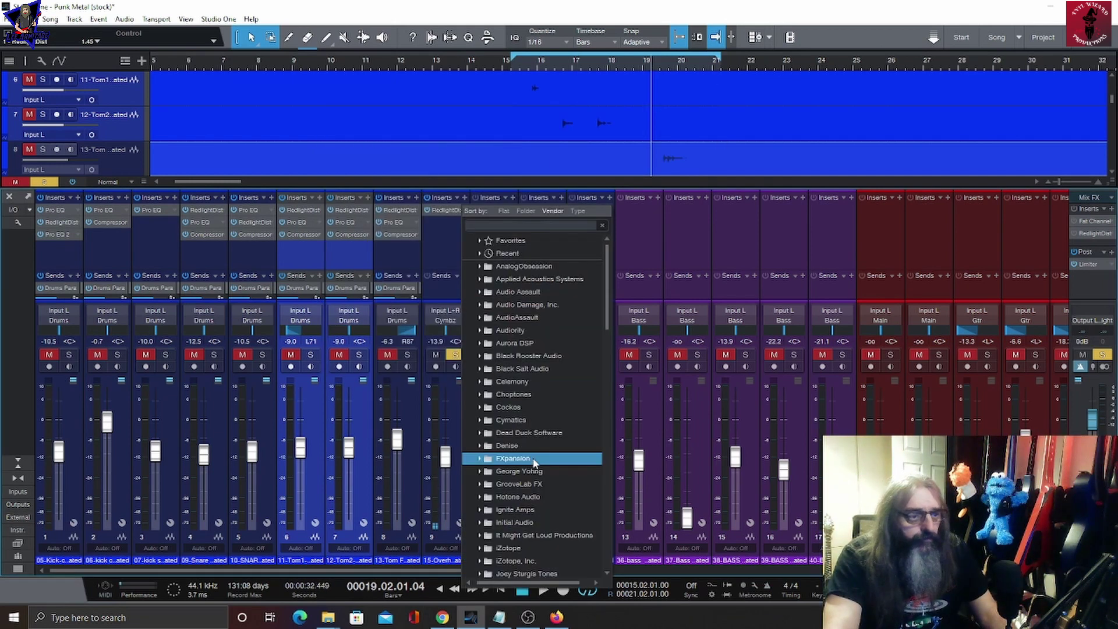
scroll(531, 484, "down", 5)
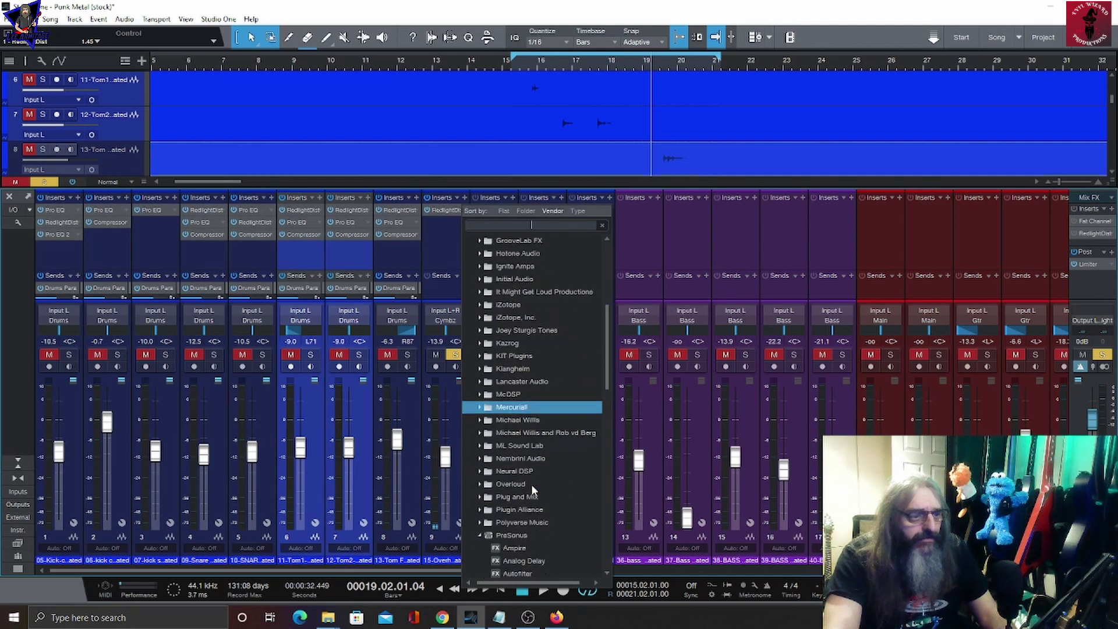
Step: Insert Pro EQ on the overheads and set a 48 dB/Oct low cut at 1.03 kHz while playing the track
scroll(531, 483, "down", 8)
double_click(531, 484)
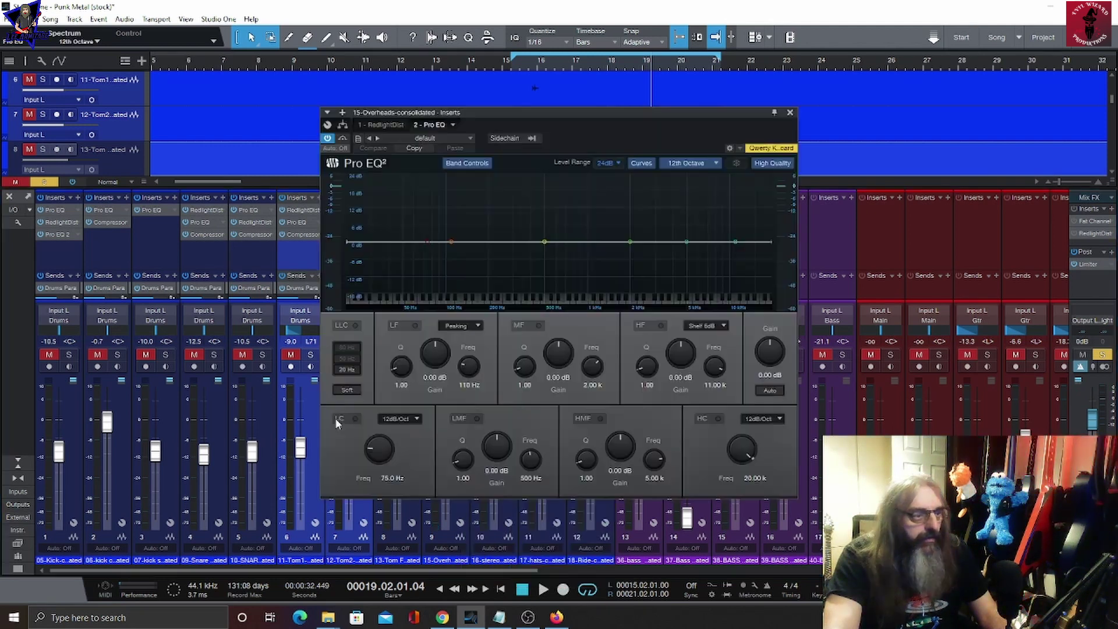
left_click(354, 419)
left_click(399, 419)
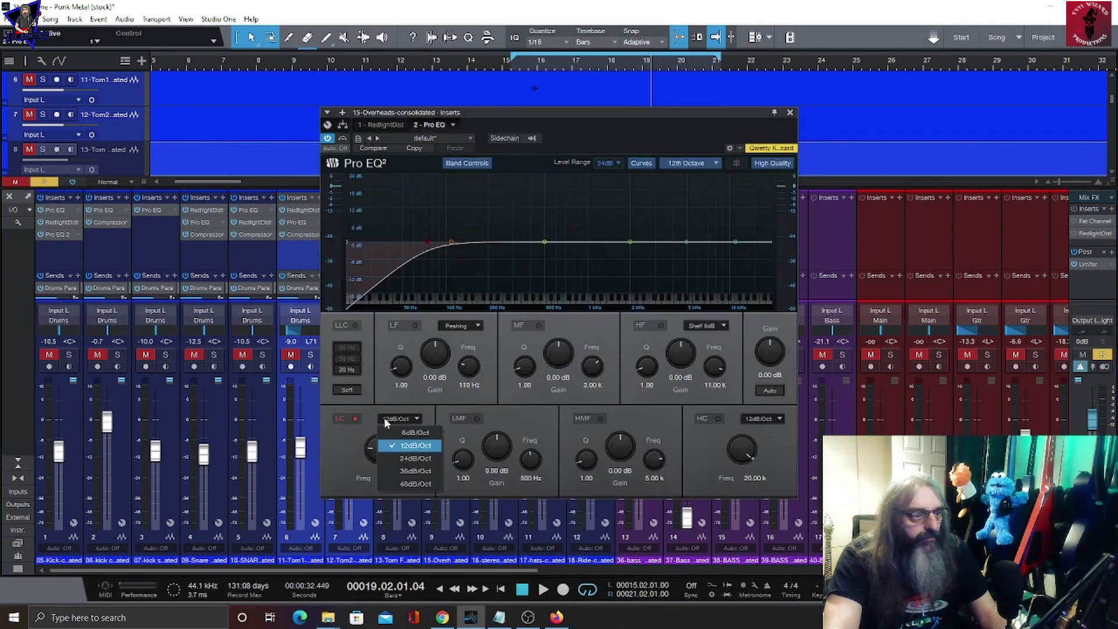
left_click(406, 487)
left_click_drag(378, 459, 388, 427)
key("space")
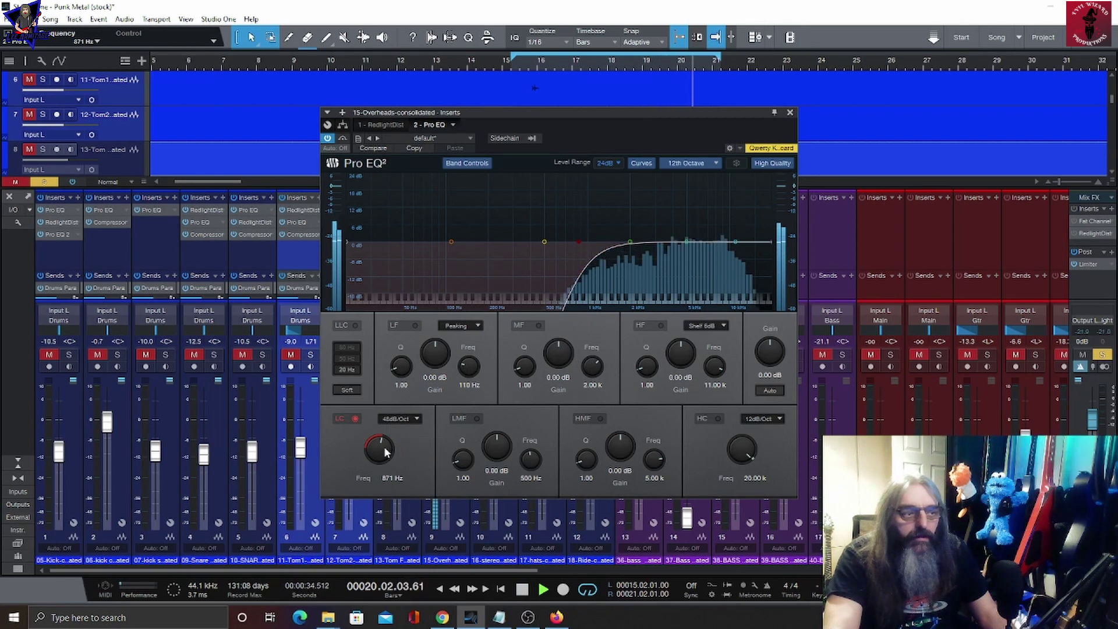
left_click_drag(381, 458, 384, 446)
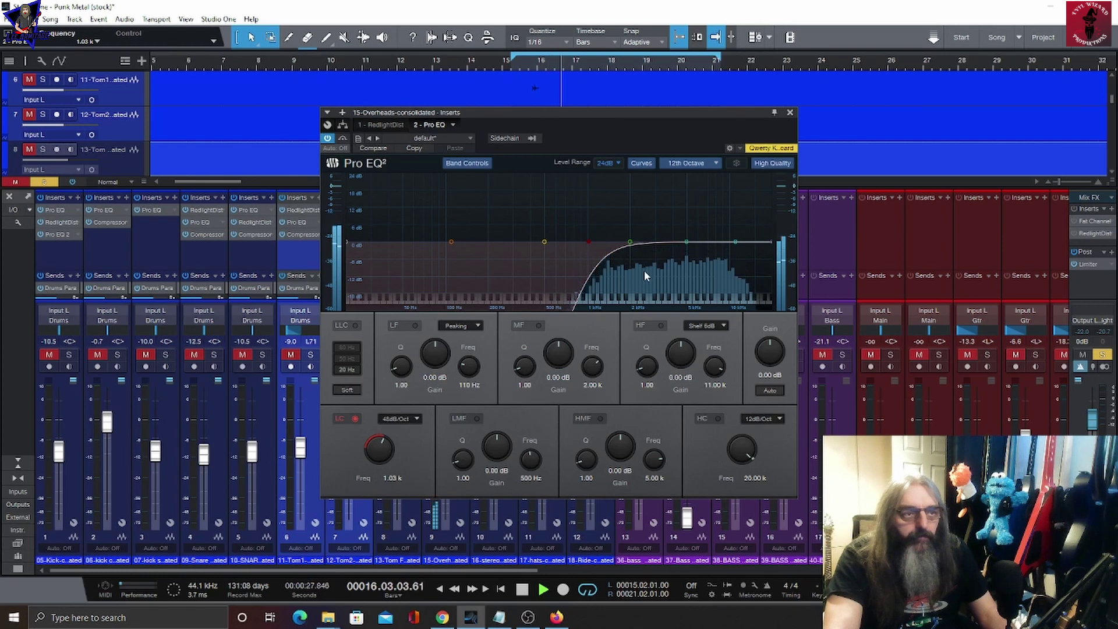
Step: Sweep the overheads' MF band with a boost to find harshness, then cut it by 3.60 dB at 1.80 kHz
left_click_drag(643, 243, 635, 154)
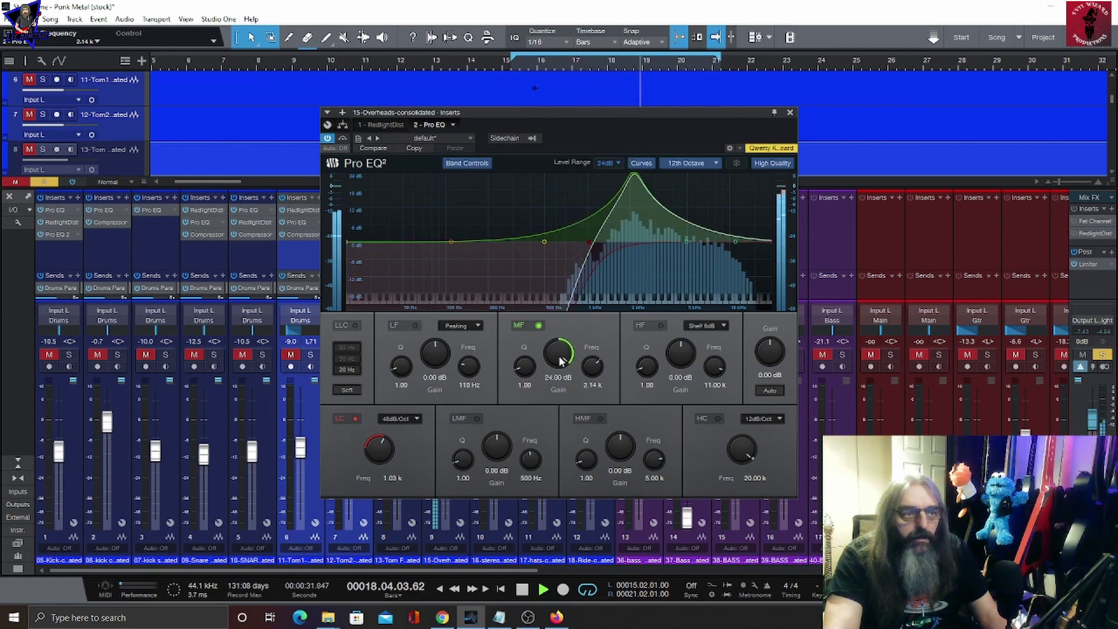
left_click_drag(594, 368, 553, 422)
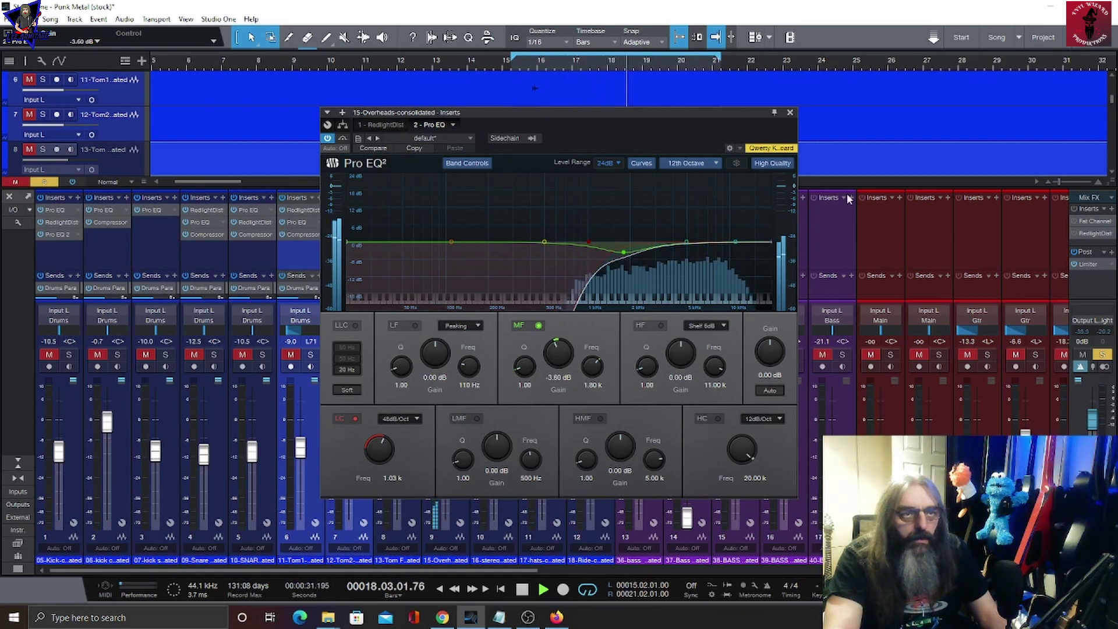
left_click(790, 112)
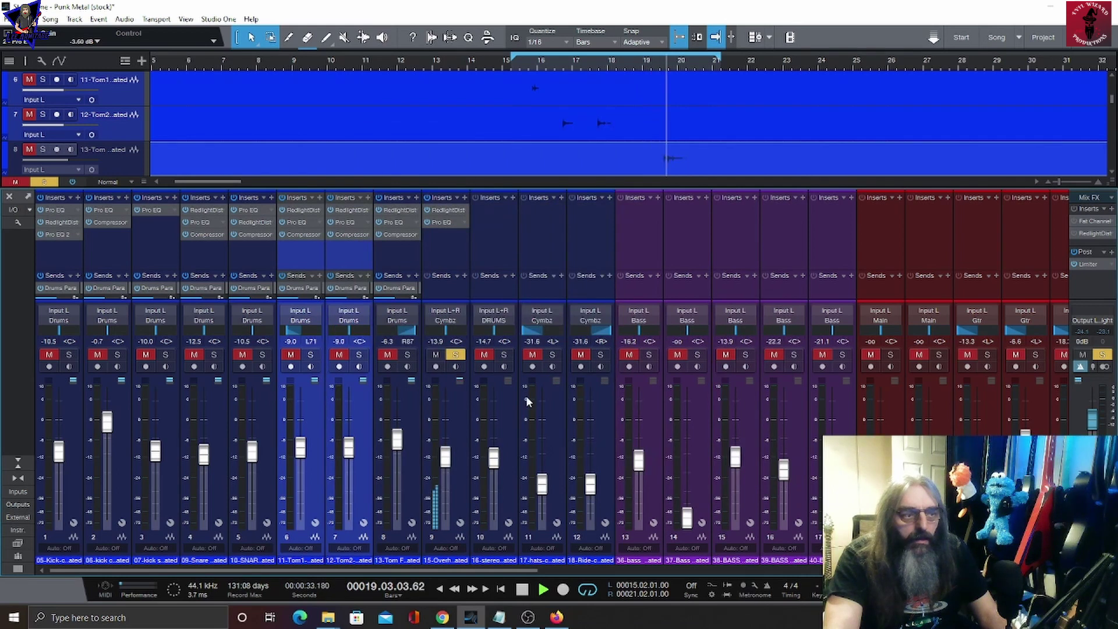
Step: Raise the overheads fader to -6.5 dB and unsolo the track
left_click_drag(449, 459, 446, 443)
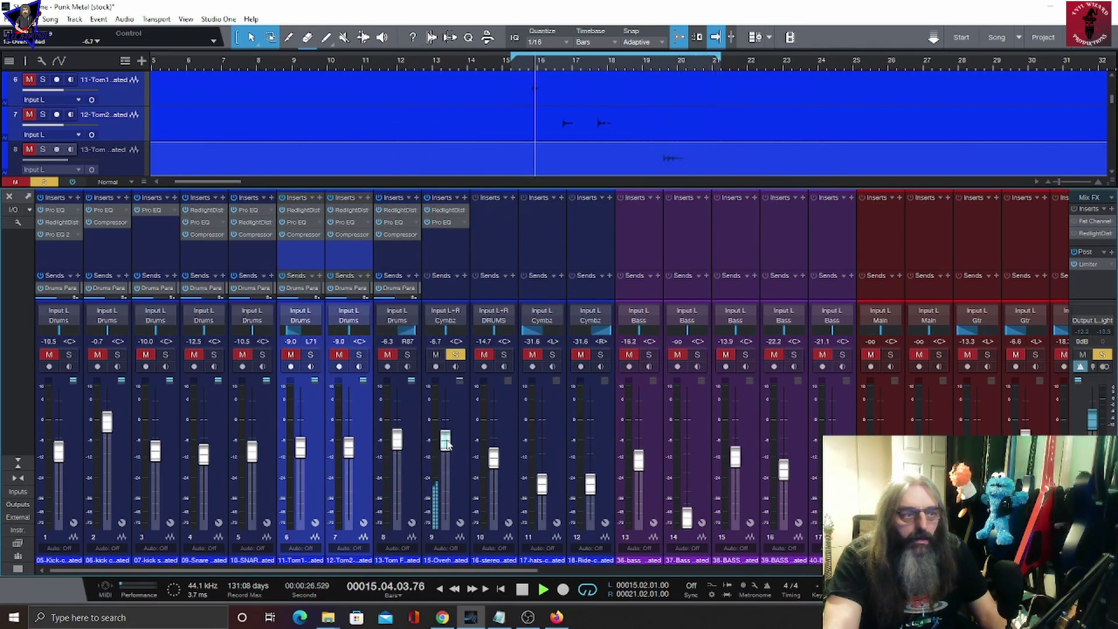
left_click(456, 354)
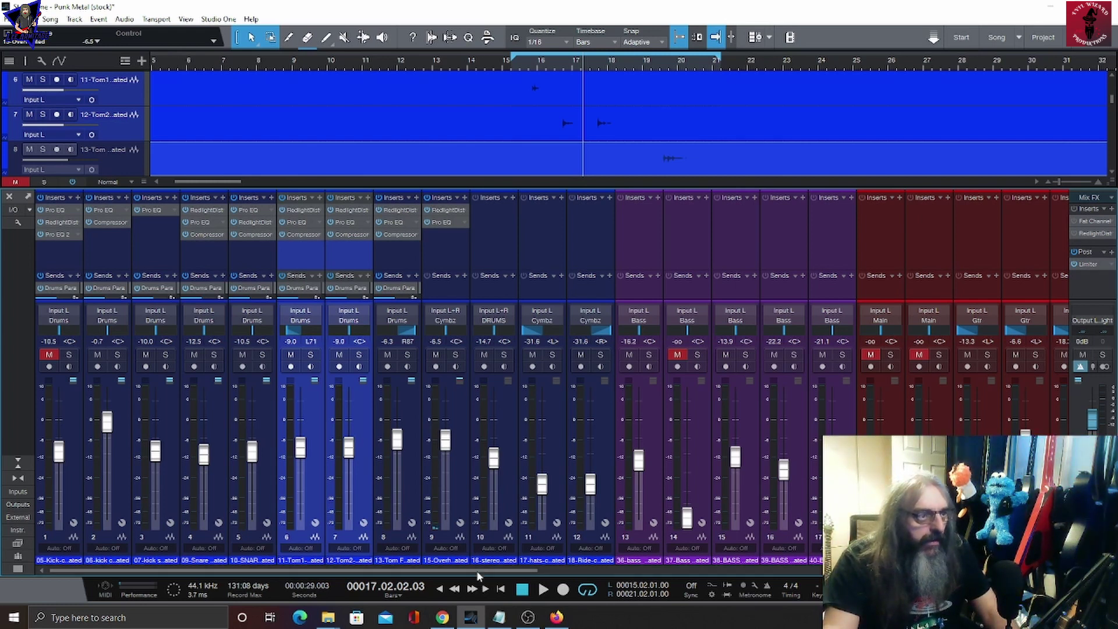
mouse_move(477, 576)
left_mouse_down()
mouse_move(494, 571)
mouse_move(473, 574)
left_mouse_up()
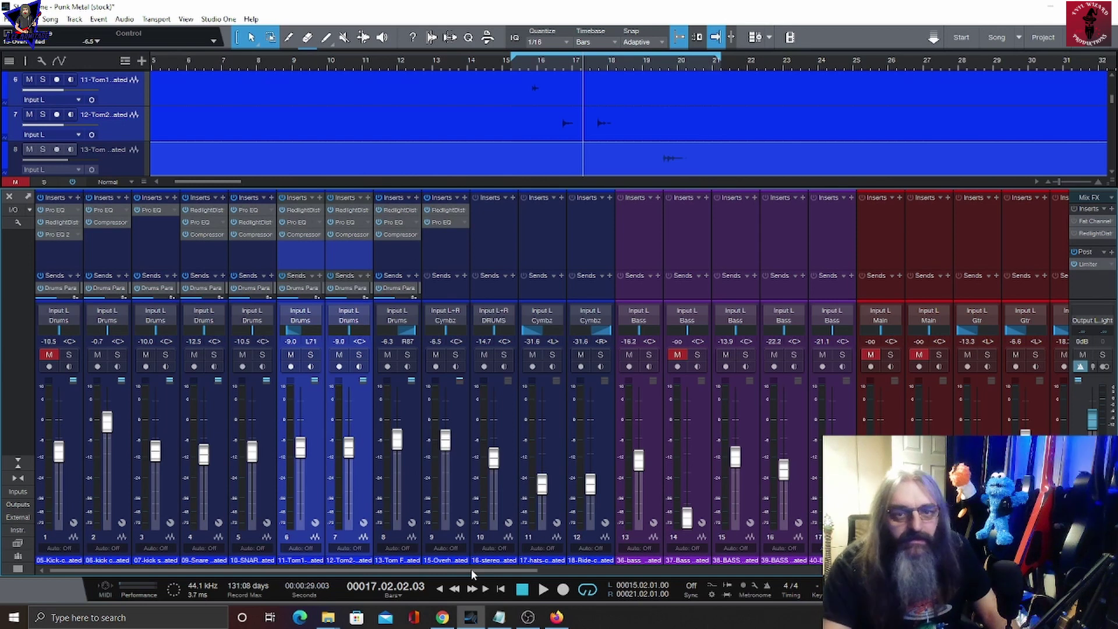
Step: Solo the stereo room track for playback and copy the overheads' RedlightDist onto it
left_click(504, 354)
key("space")
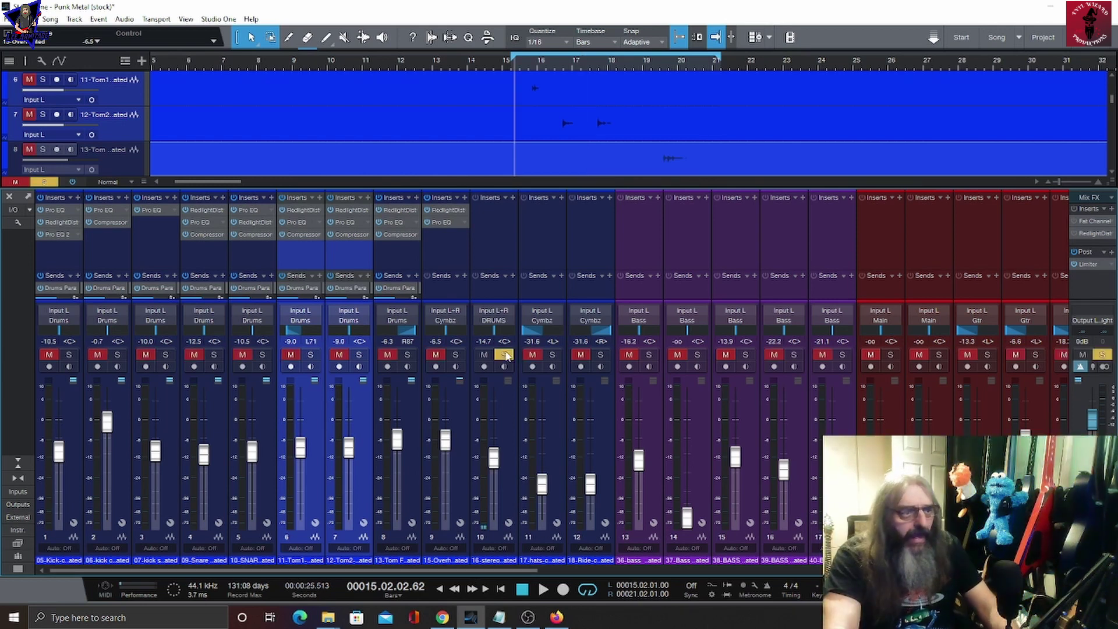
left_click_drag(446, 209, 484, 216)
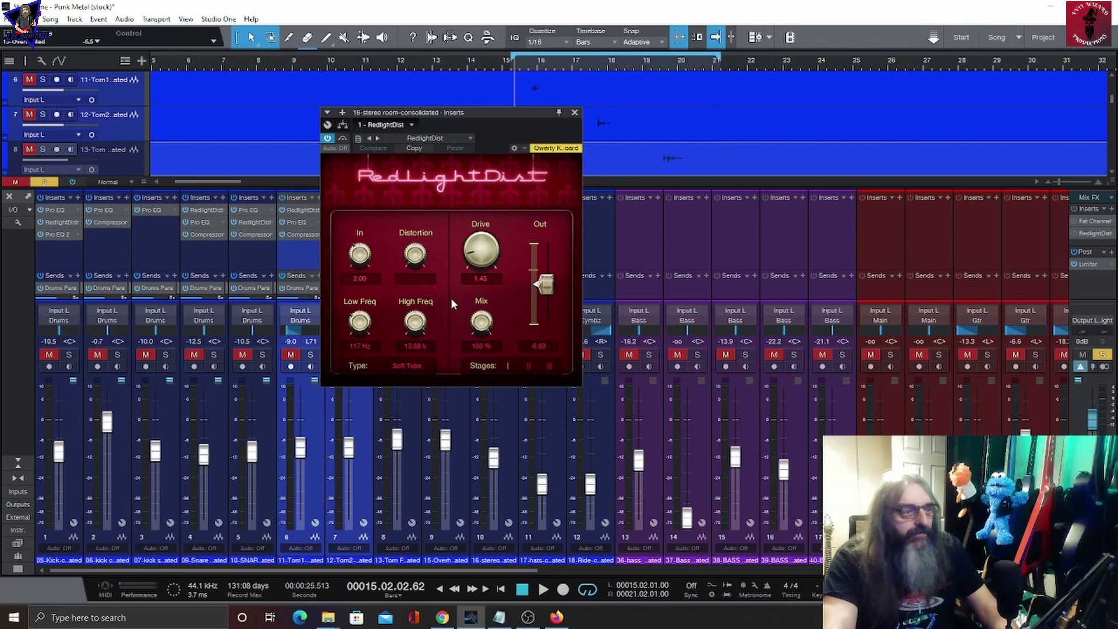
left_click(575, 112)
Step: Insert Pro EQ on the stereo room track and set a 48 dB/Oct low cut at 159 Hz
left_click(513, 197)
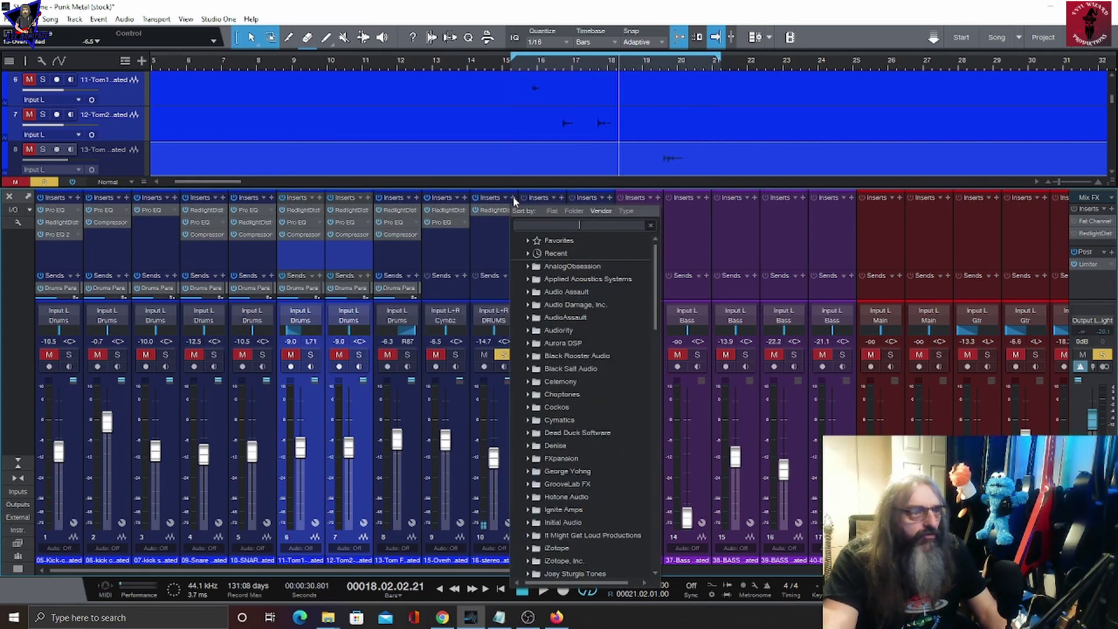
scroll(557, 477, "down", 12)
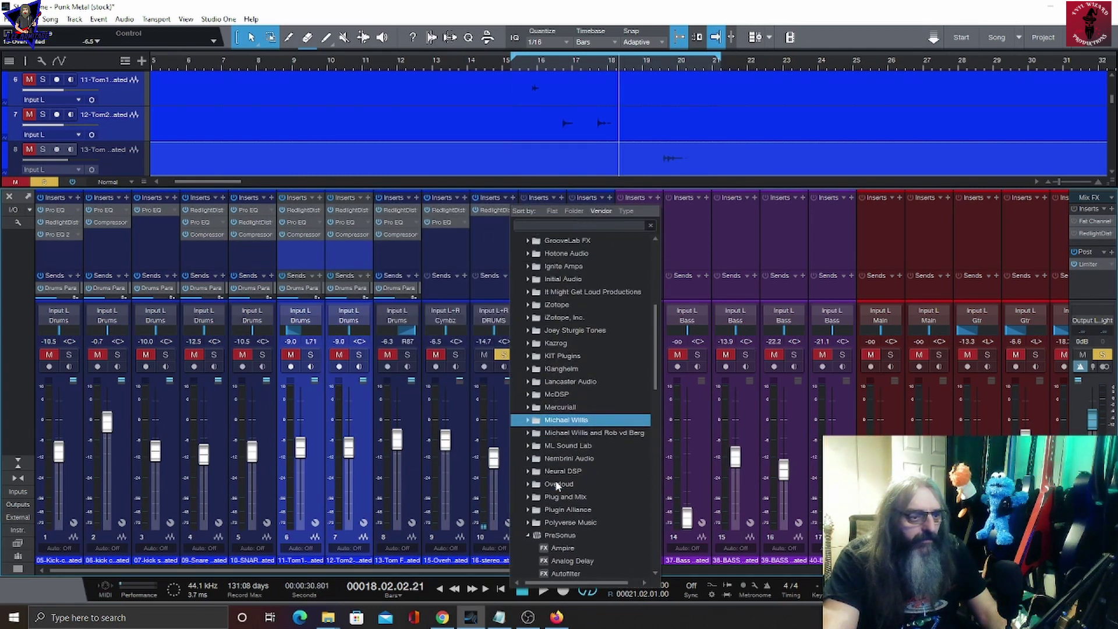
scroll(555, 481, "down", 1)
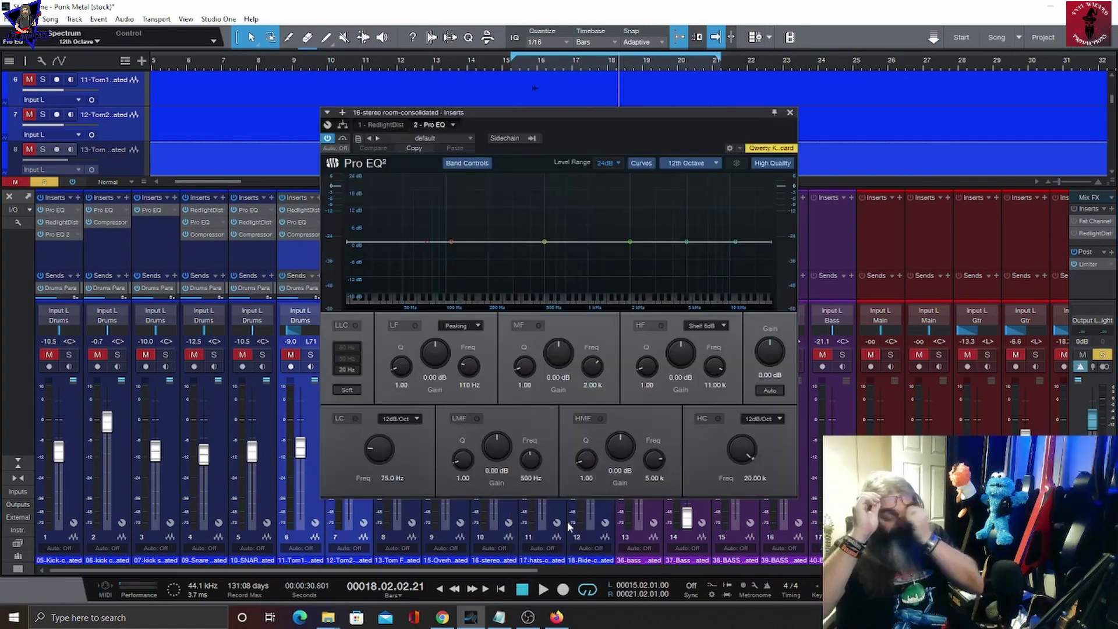
left_click(565, 534)
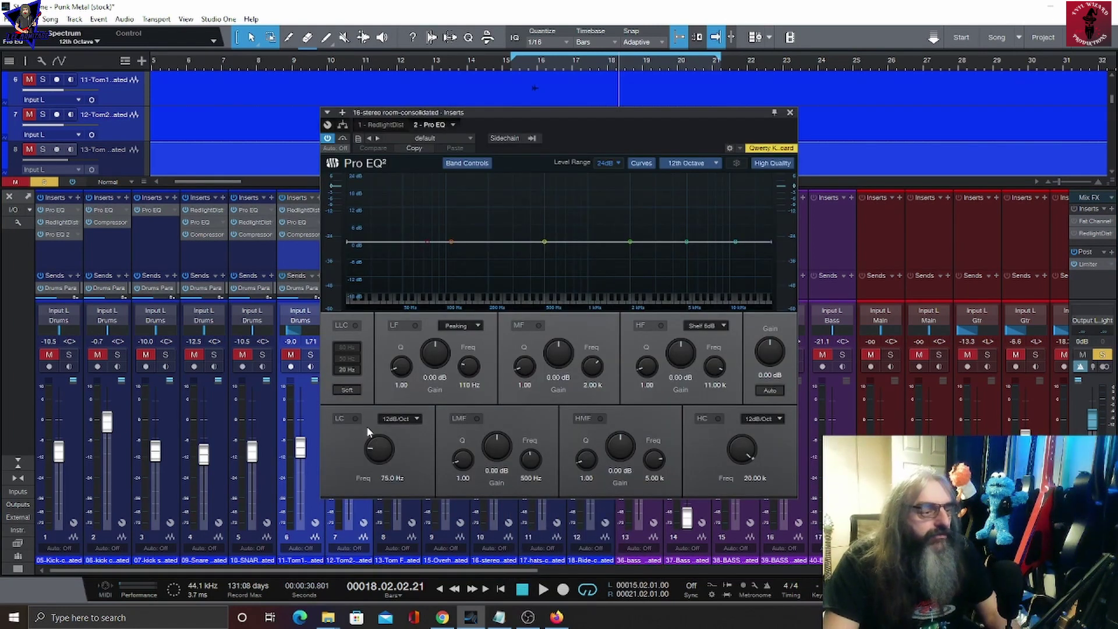
key("space")
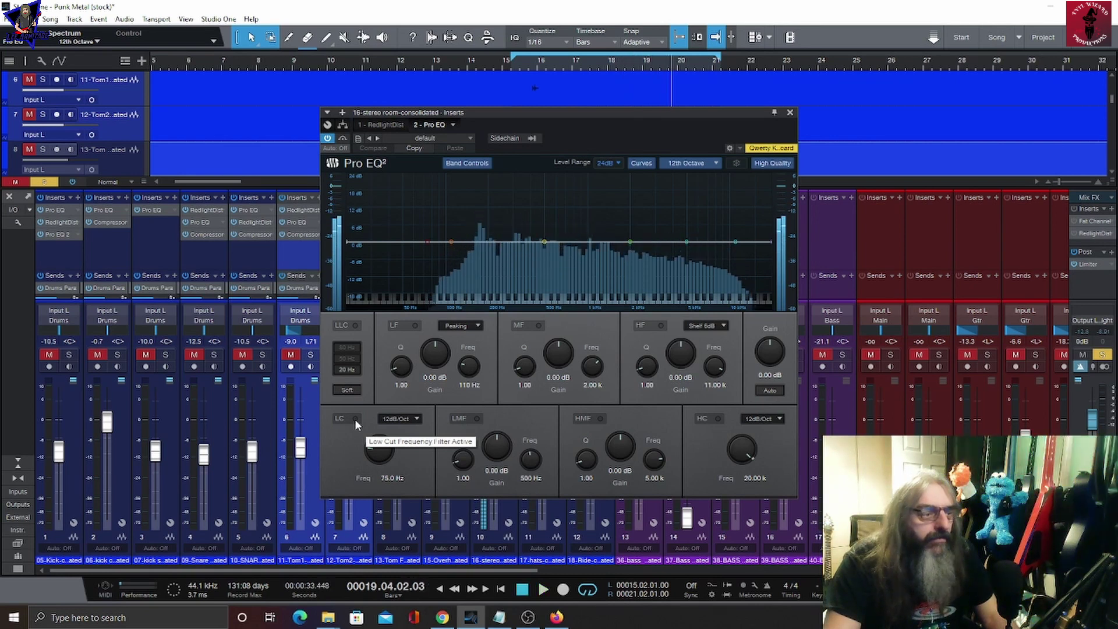
left_click(354, 419)
left_click(399, 419)
left_click(413, 484)
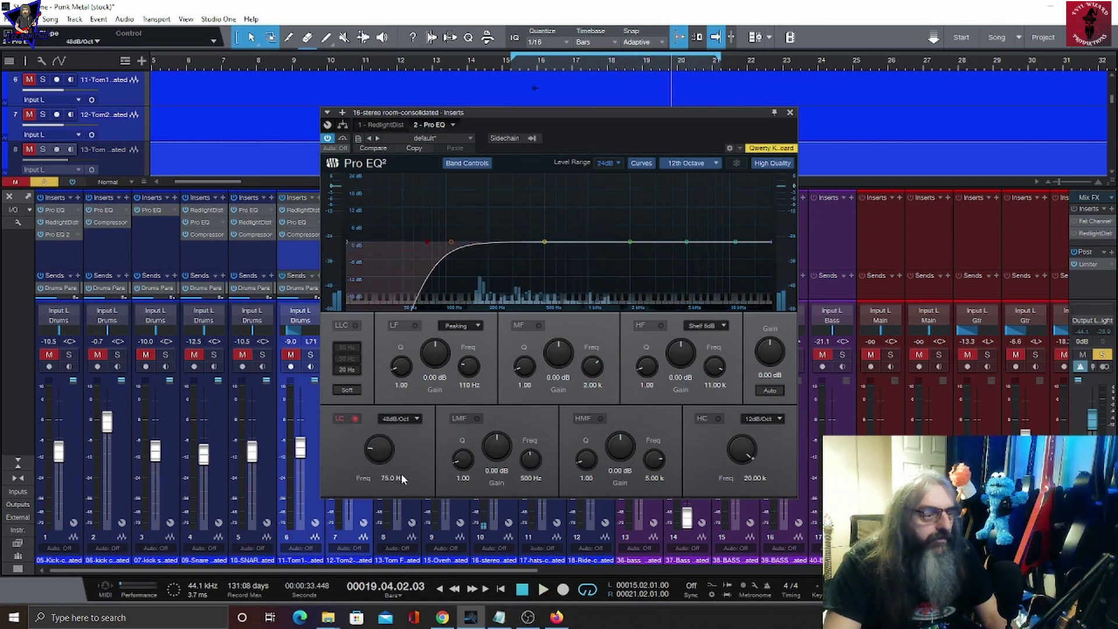
left_click_drag(381, 460, 376, 454)
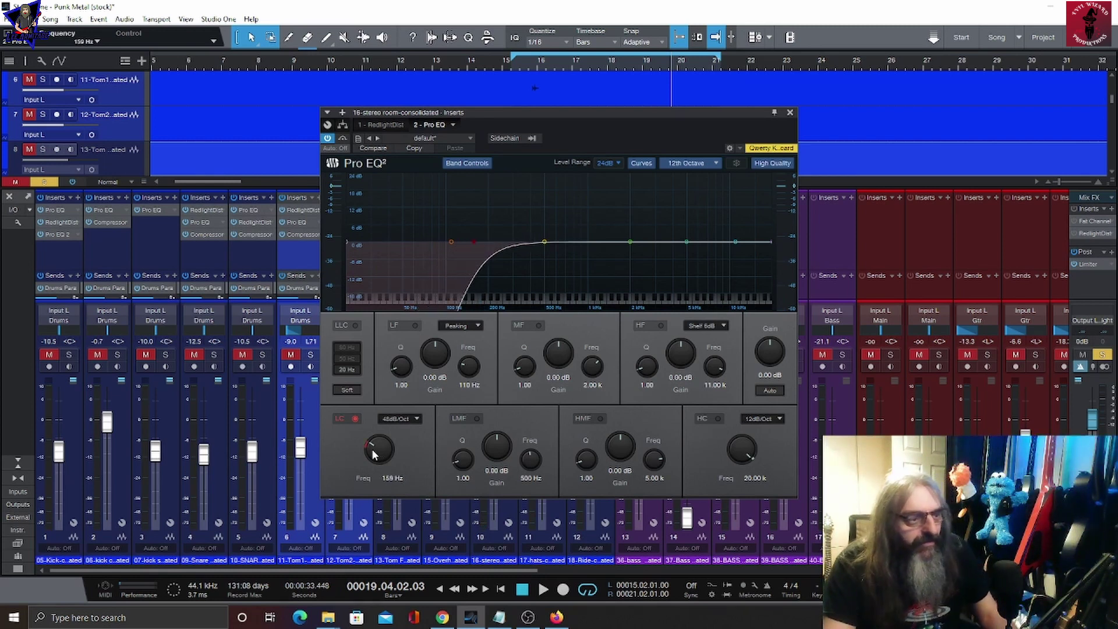
Step: Add a 48 dB/Oct high cut at 6.40 kHz and a 12 dB HF shelf of -5.04 dB at 2.96 kHz to the room EQ
key("space")
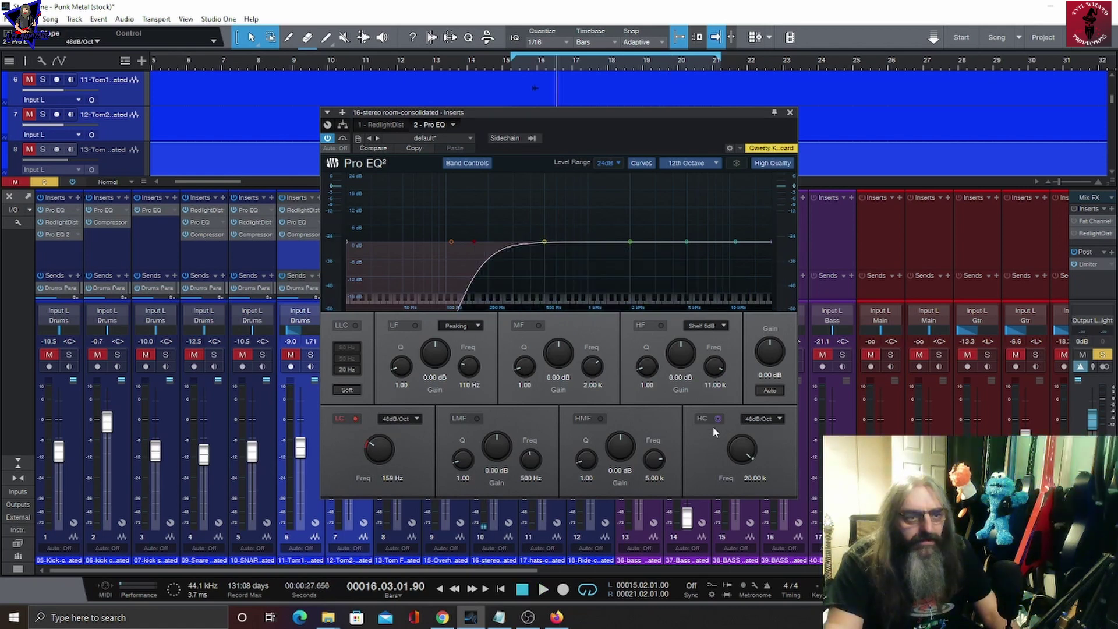
left_click(719, 418)
scroll(733, 461, "down", 10)
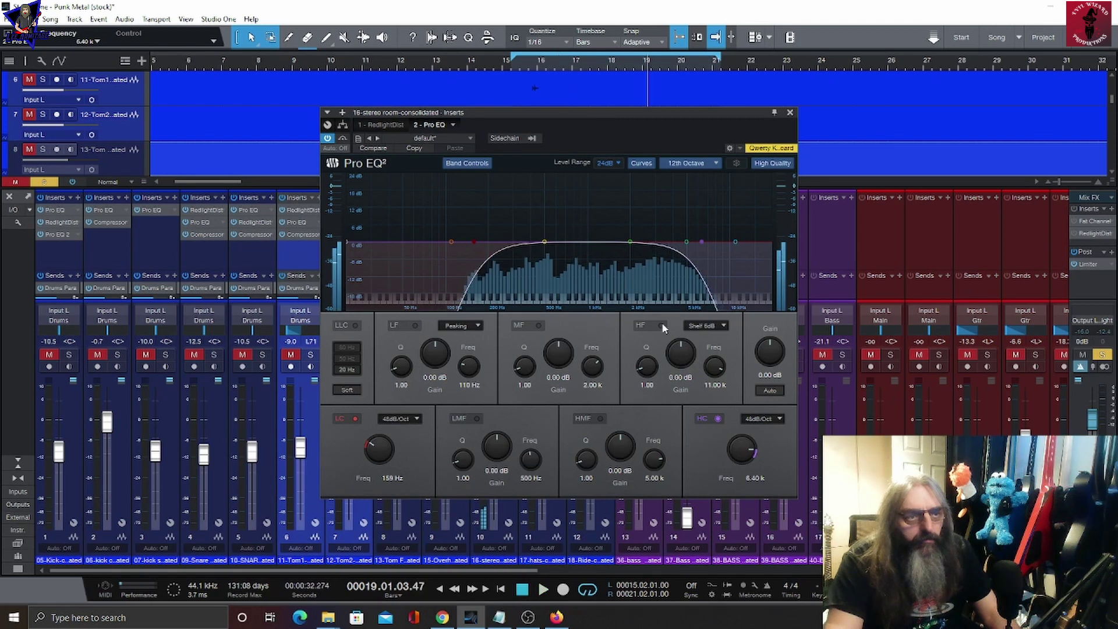
left_click(660, 326)
left_click_drag(677, 351, 675, 364)
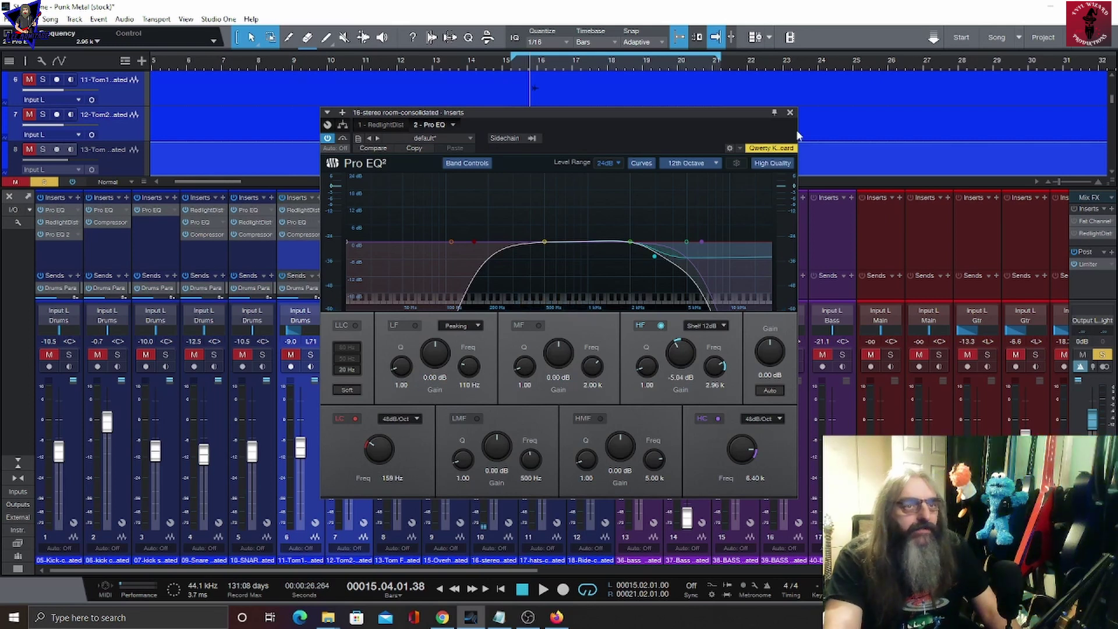
left_click_drag(784, 117, 973, 124)
key("space")
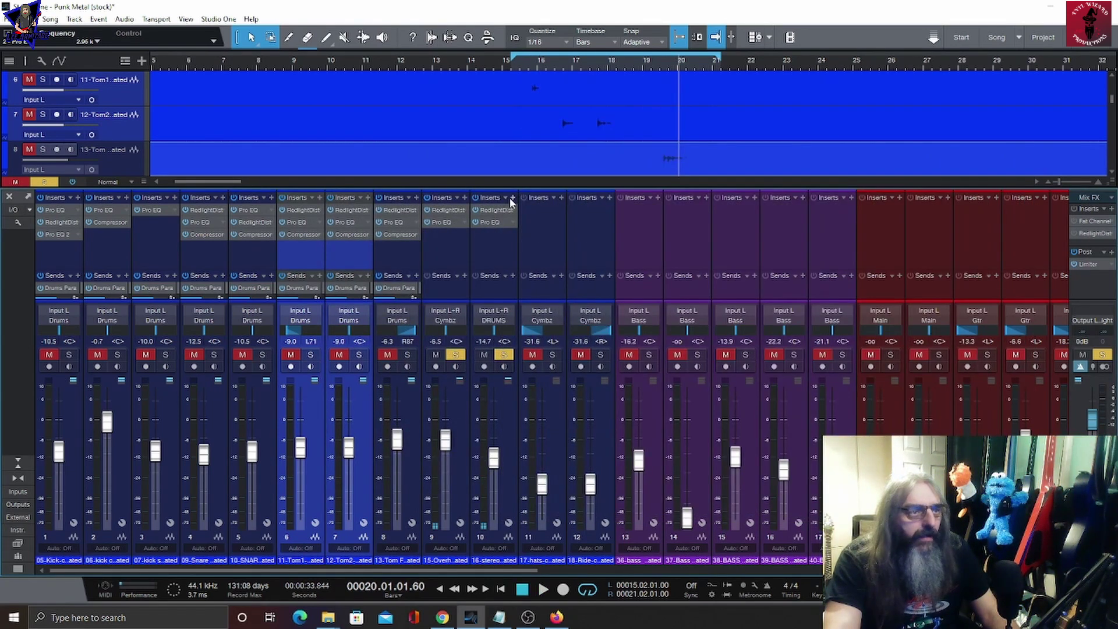
Step: Insert a Compressor on the stereo room track with a -23.44 dB threshold and a 4.2:1 ratio
left_click(512, 198)
scroll(580, 459, "down", 6)
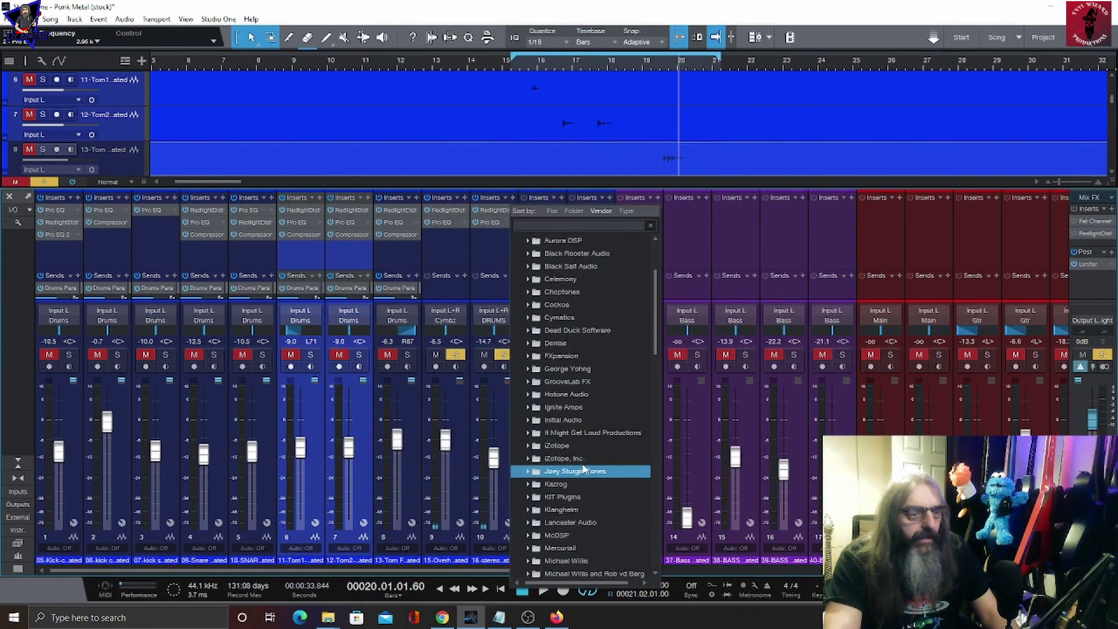
scroll(580, 459, "down", 4)
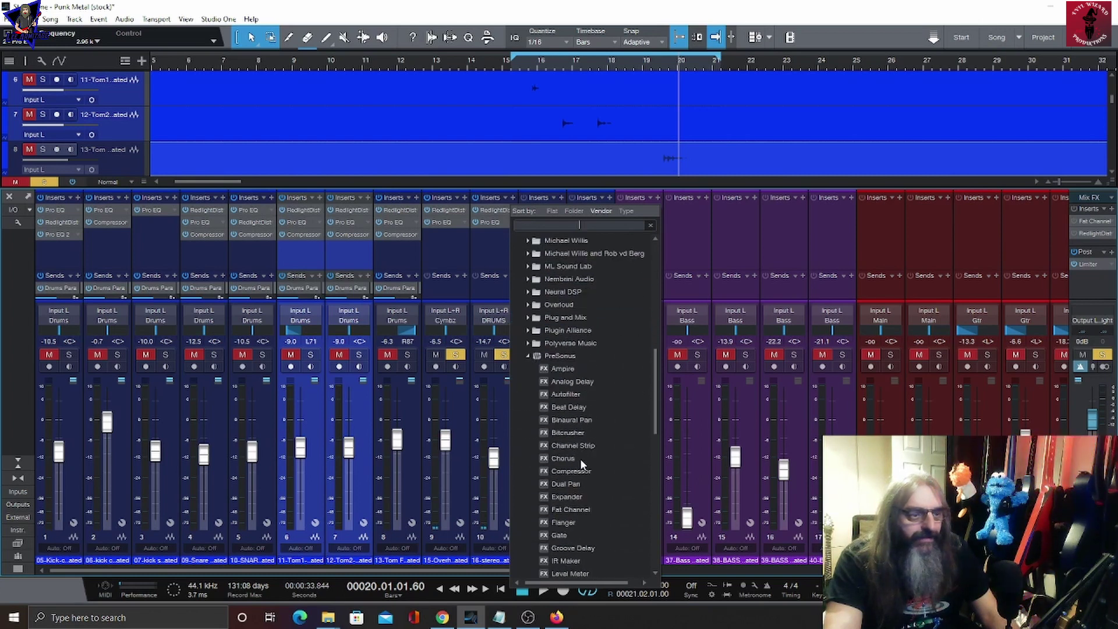
left_click(574, 446)
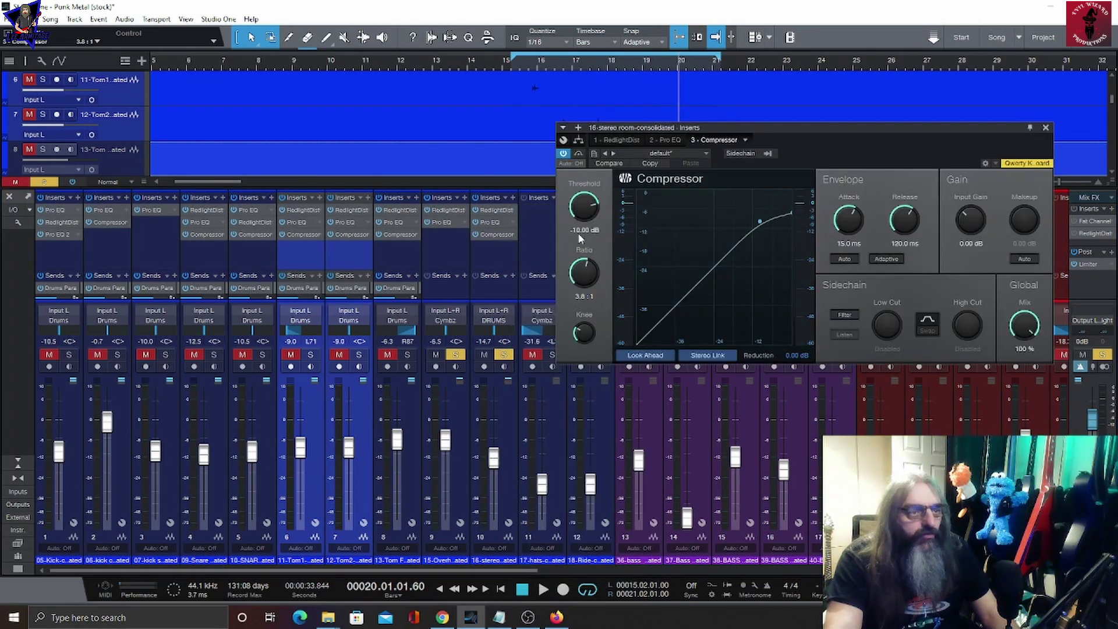
left_click_drag(580, 209, 576, 233)
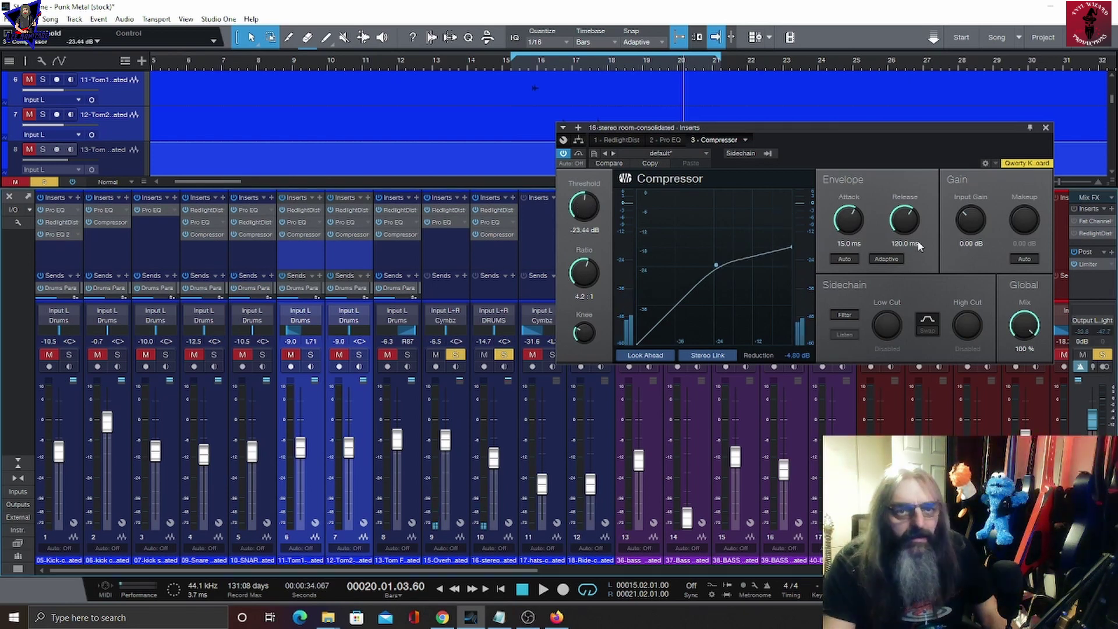
left_click(1045, 128)
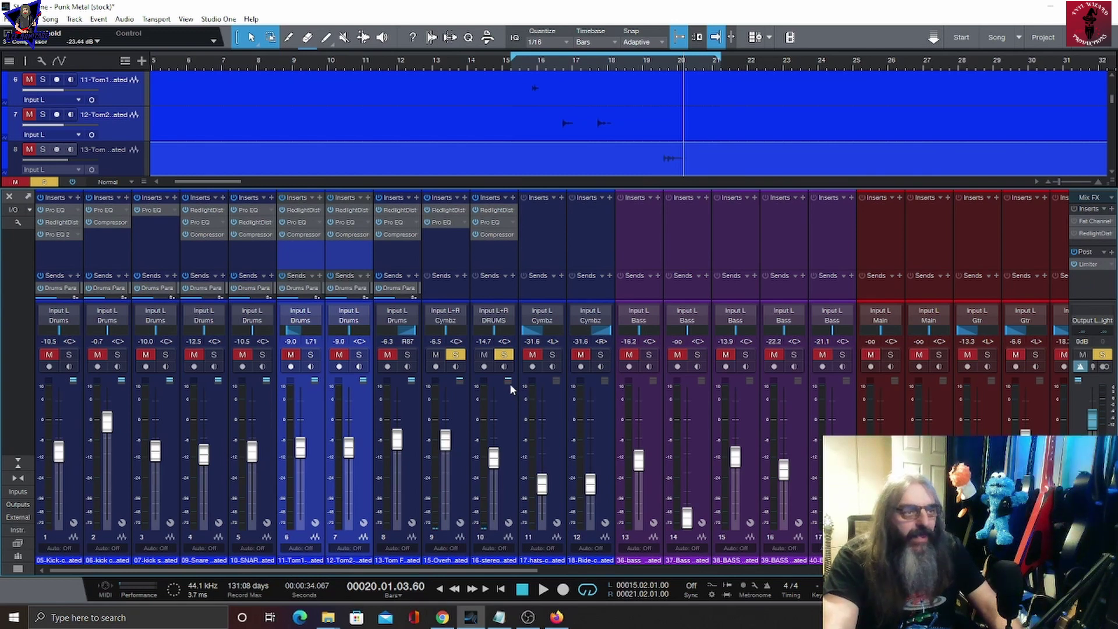
Step: Insert Analog Delay on the stereo room with a 20 ms delay time and raise the track's fader to -5.8 dB
left_click(513, 198)
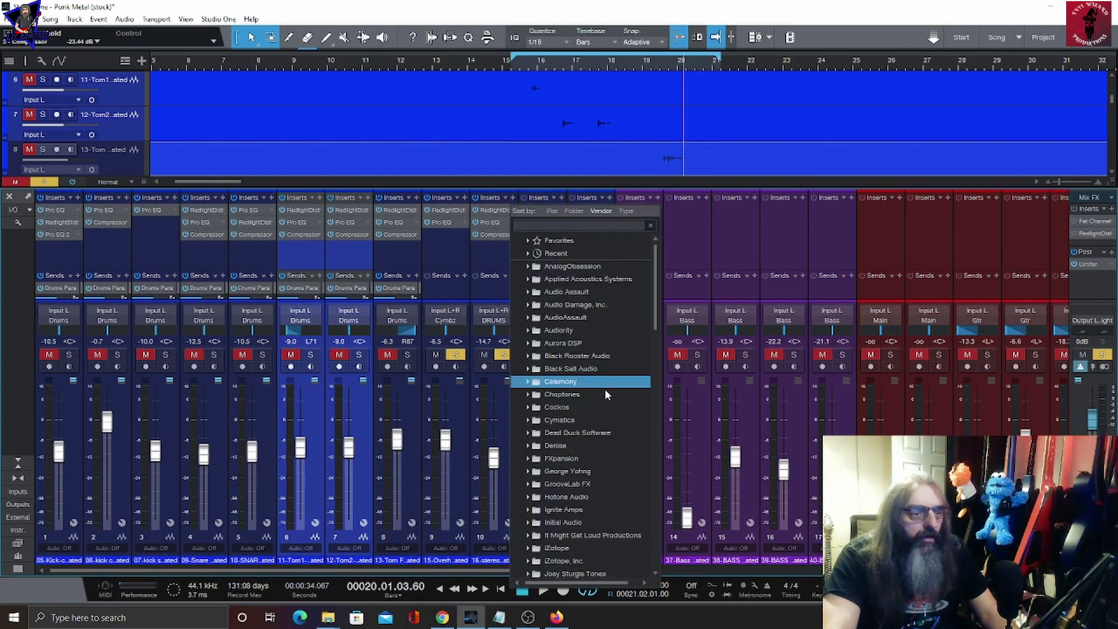
scroll(581, 425, "down", 6)
scroll(582, 431, "down", 6)
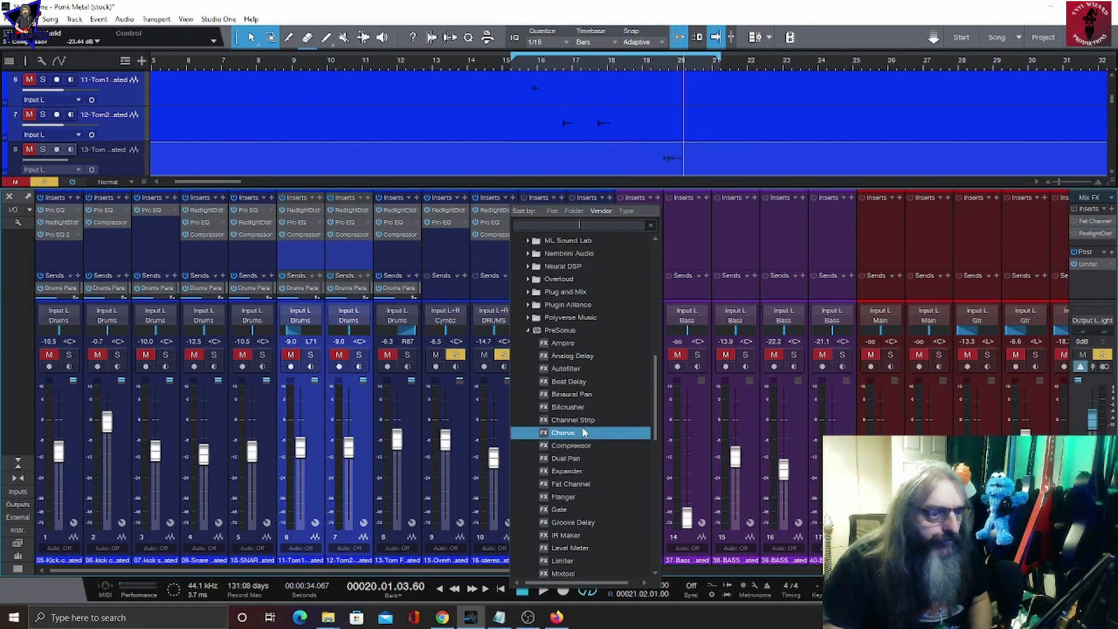
left_click(568, 355)
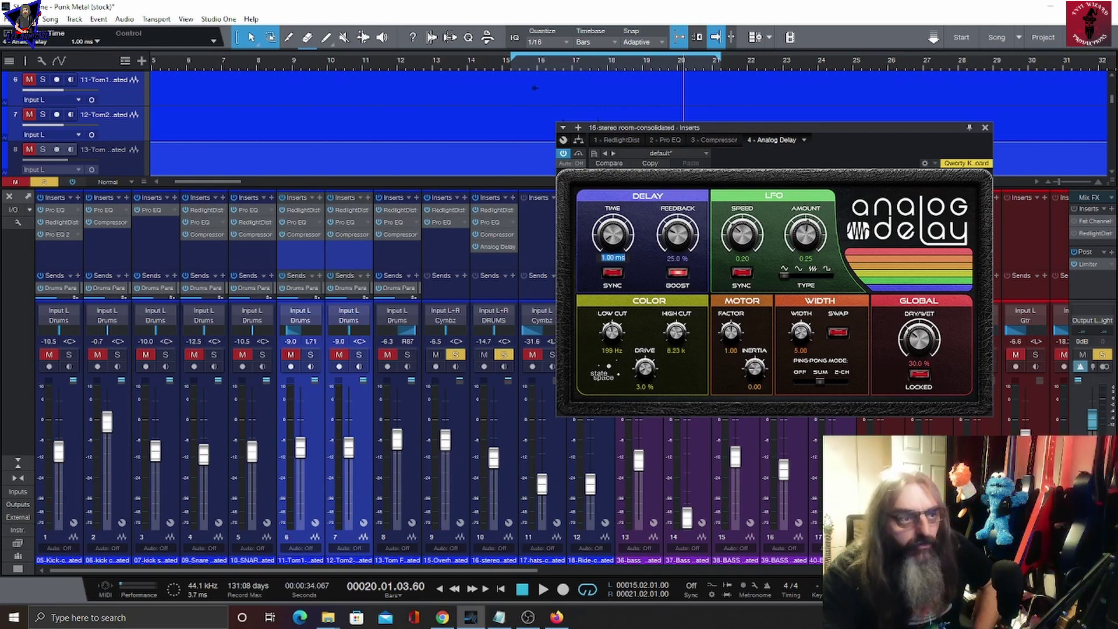
type("20")
key("Return")
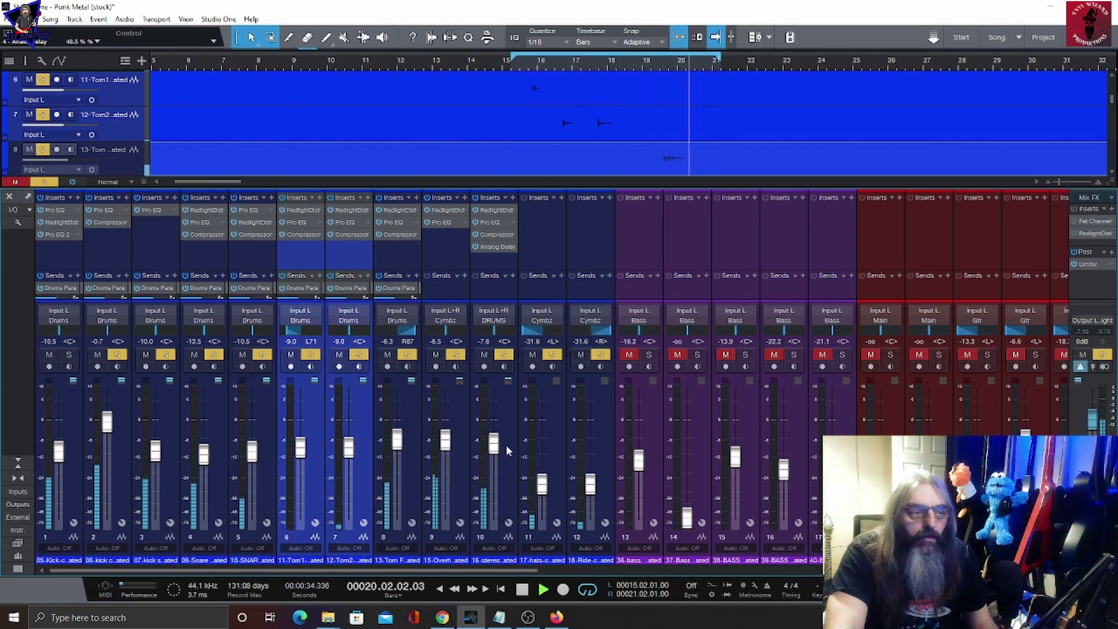
left_click_drag(499, 447, 499, 442)
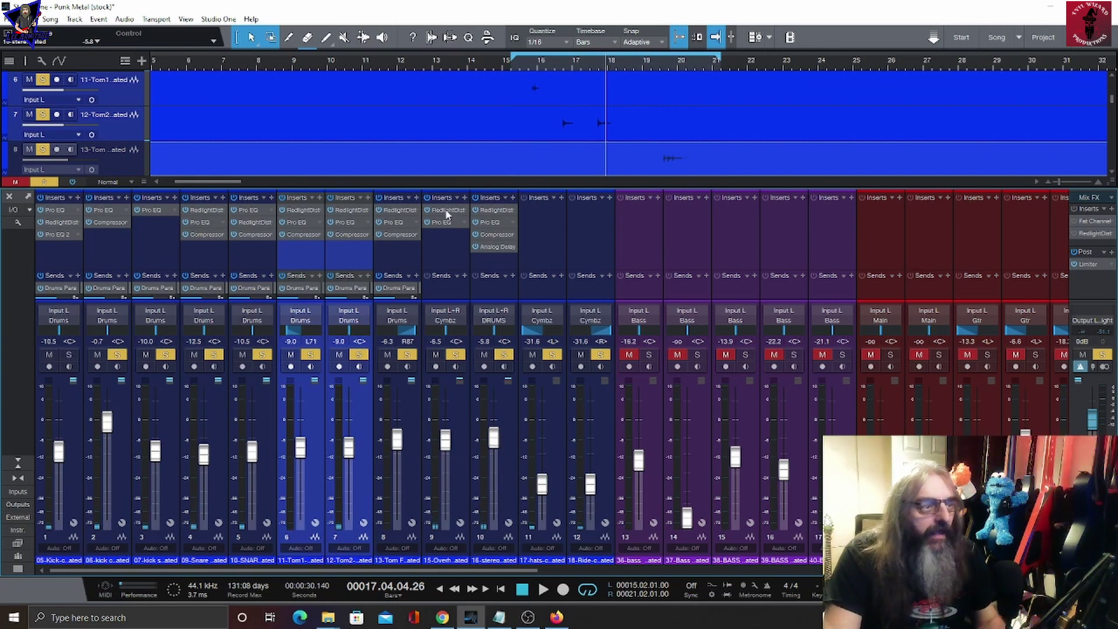
Step: Copy the overheads' RedlightDist and Pro EQ onto the hats and ride, with low cuts at 702 Hz for hats and 404 Hz for ride
left_click_drag(482, 211, 531, 211)
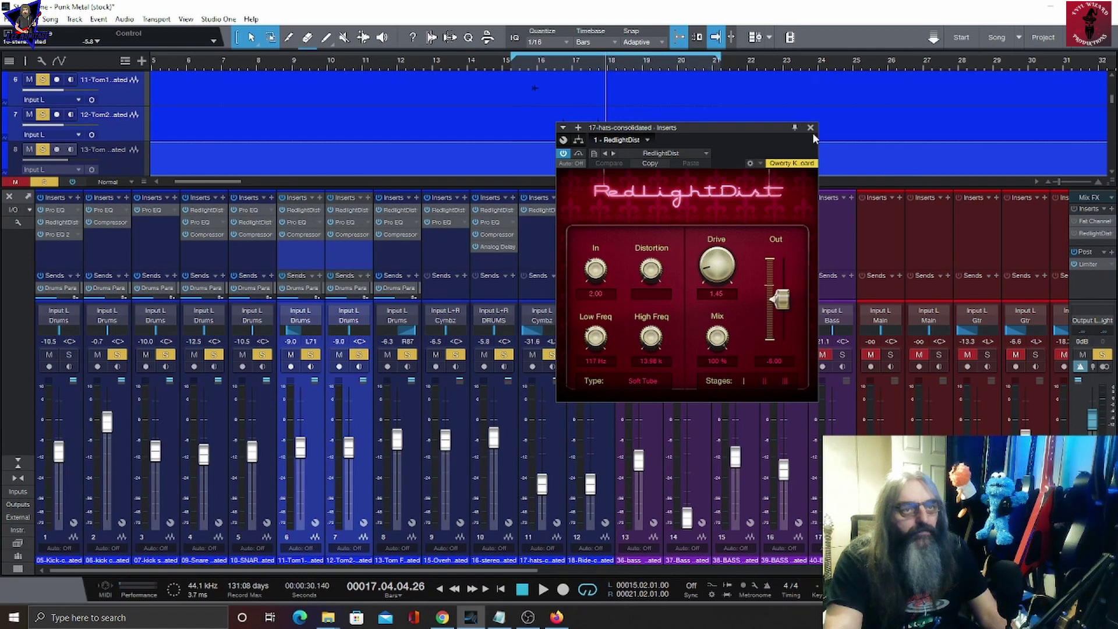
left_click(810, 127)
left_click_drag(544, 209, 609, 285)
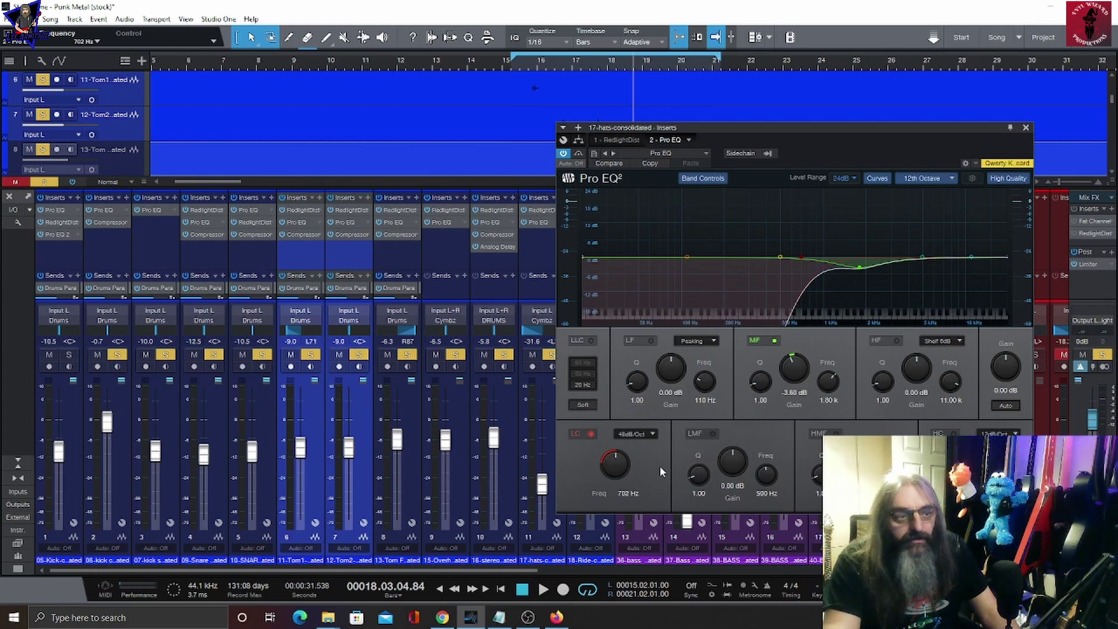
left_click(1026, 128)
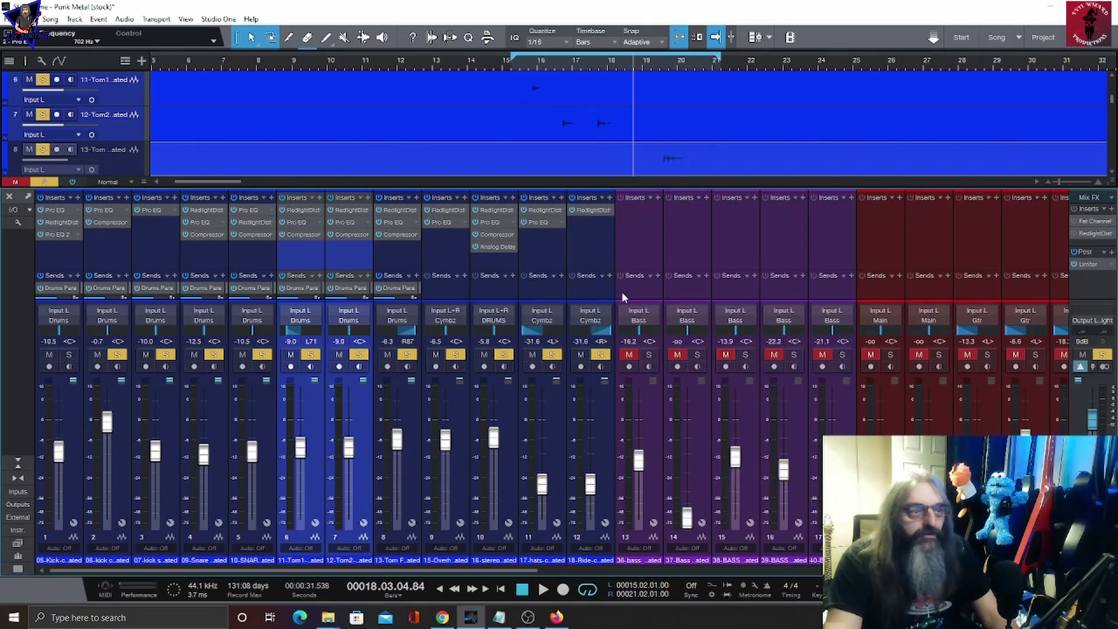
left_click_drag(538, 224, 602, 240)
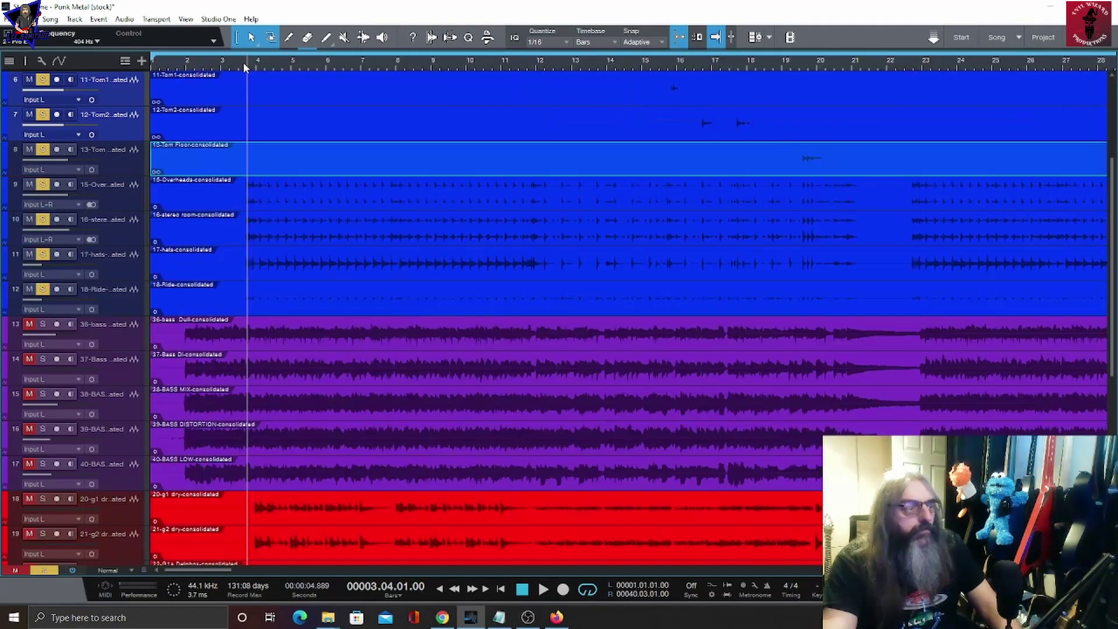
Step: Enable RedlightDist and Compressor on the Drums Para bus, set its fader to -4.3 dB, and play the drums
key("F3")
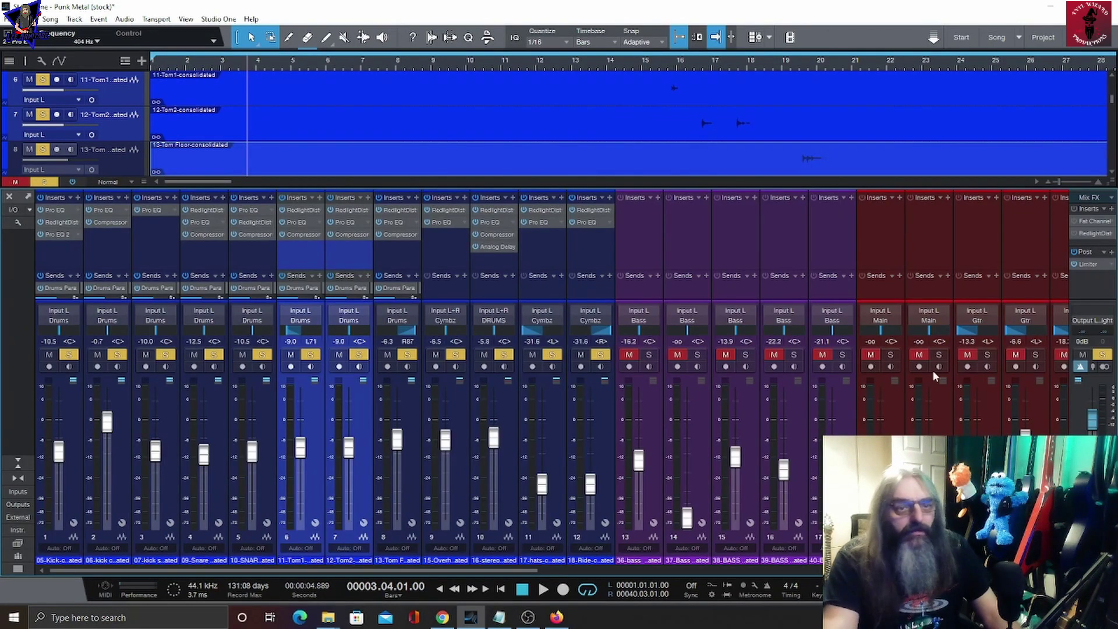
left_click_drag(529, 568, 192, 541)
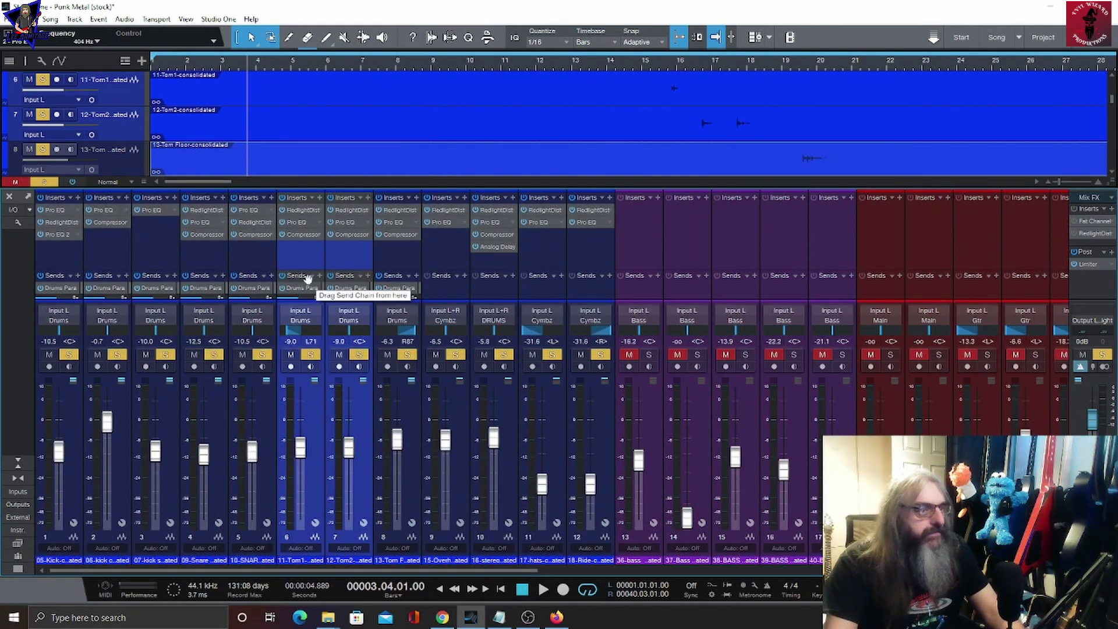
left_click_drag(452, 573, 839, 572)
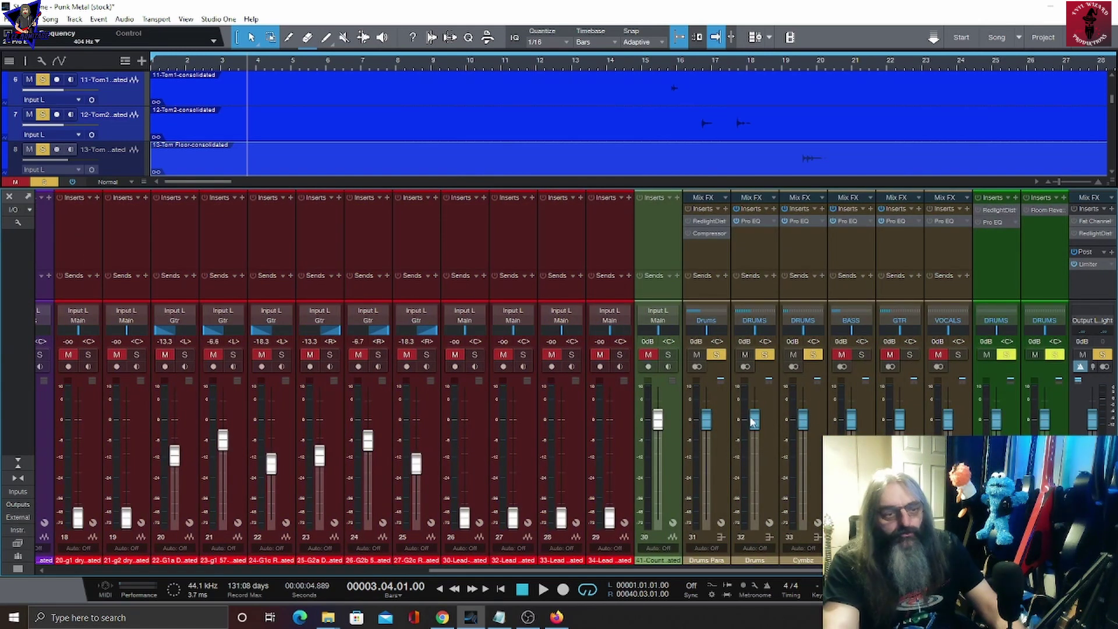
left_click(701, 222)
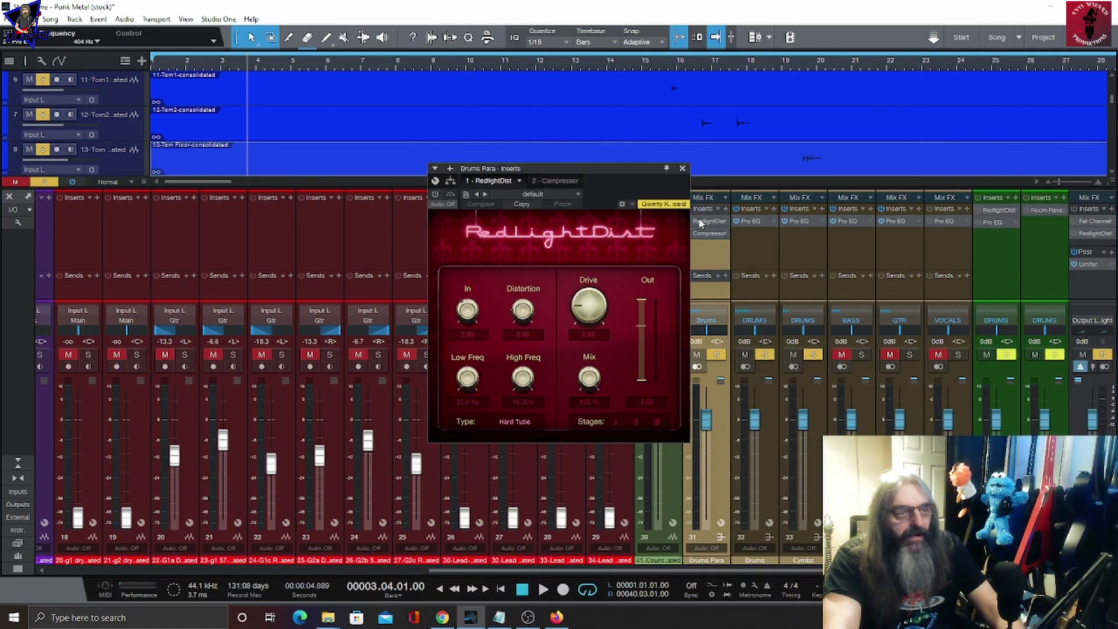
left_click(708, 235)
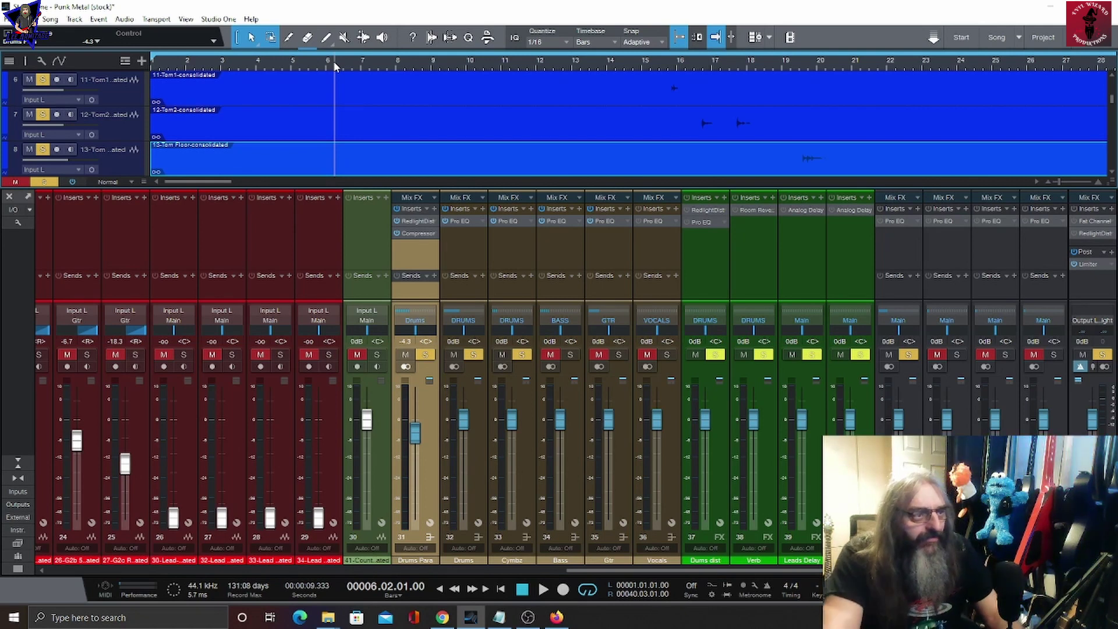
key("space")
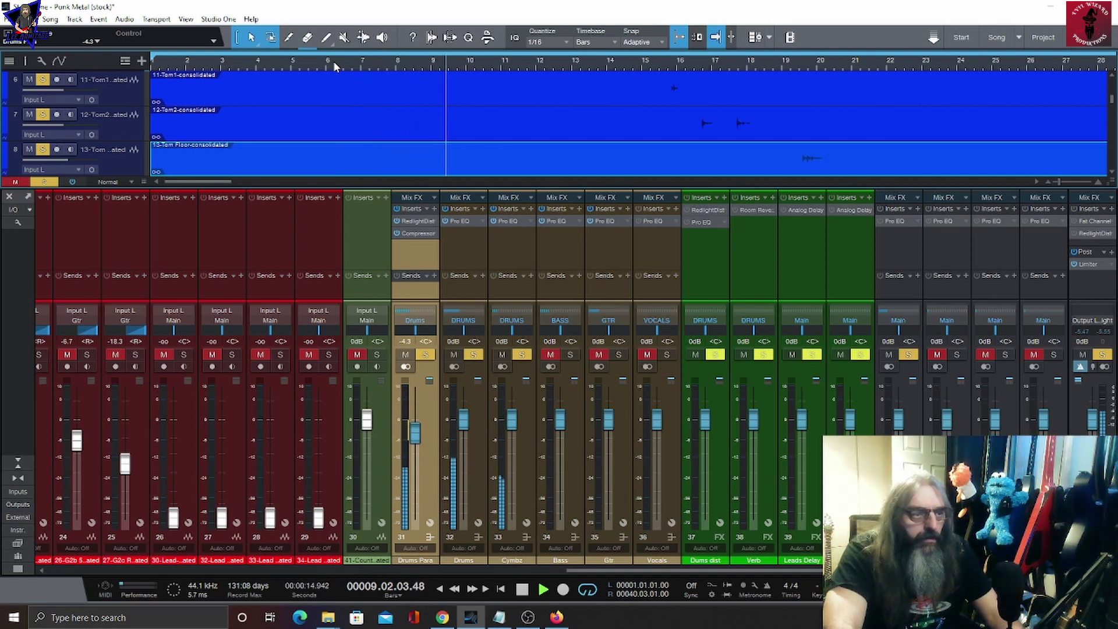
key("space")
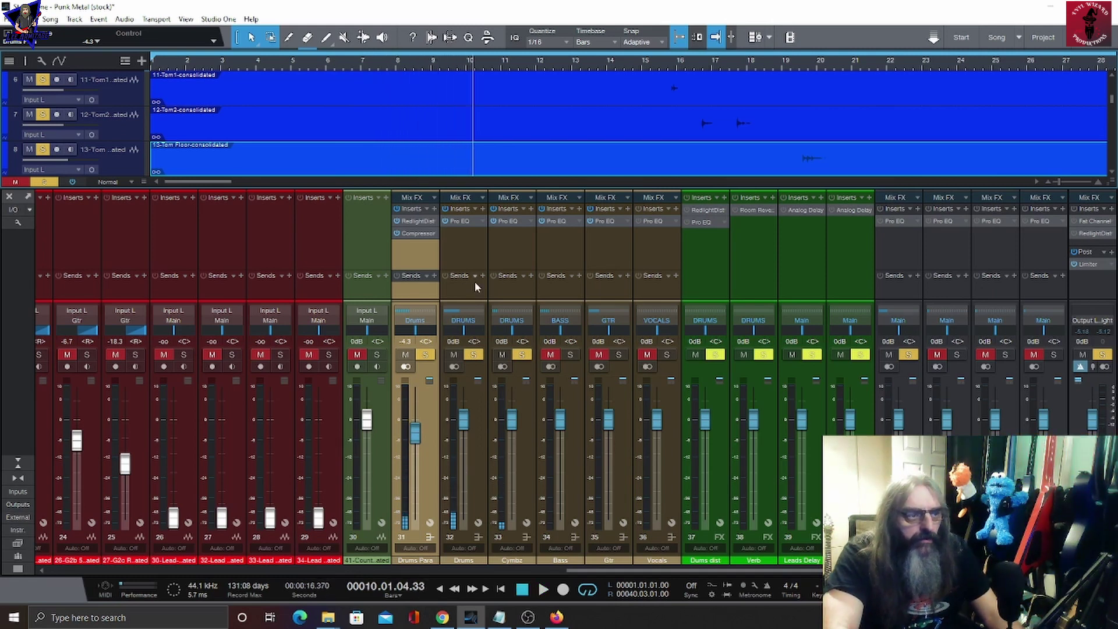
Step: In the Drums bus Pro EQ, enable the LMF band at -2.12 dB and 349 Hz and the MF band at -1.44 dB and 1.57 kHz
left_click(481, 452)
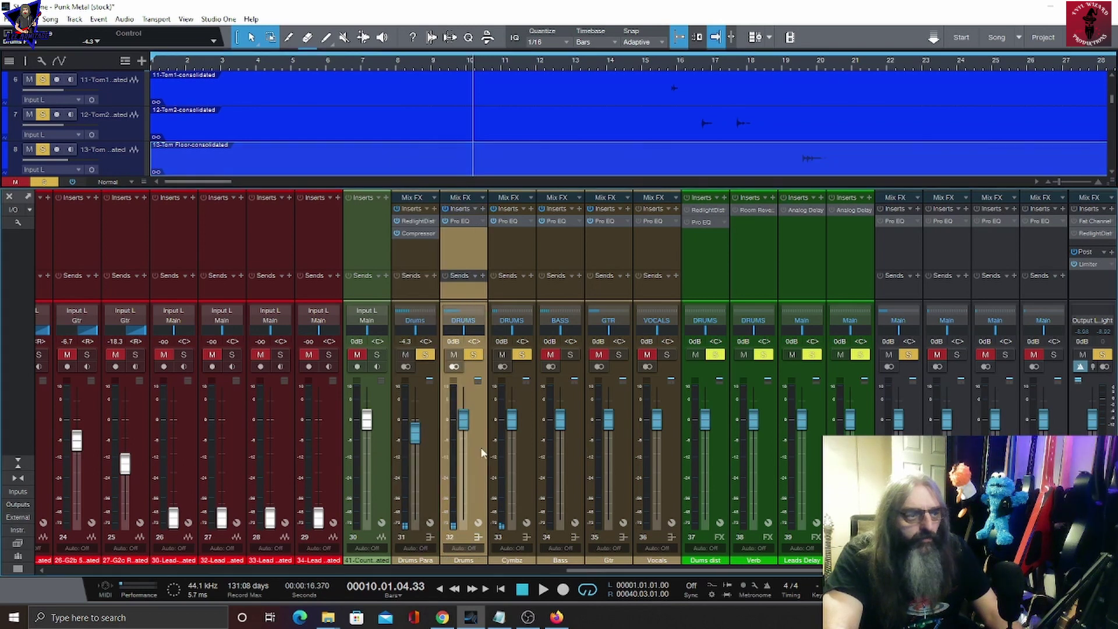
left_click(461, 222)
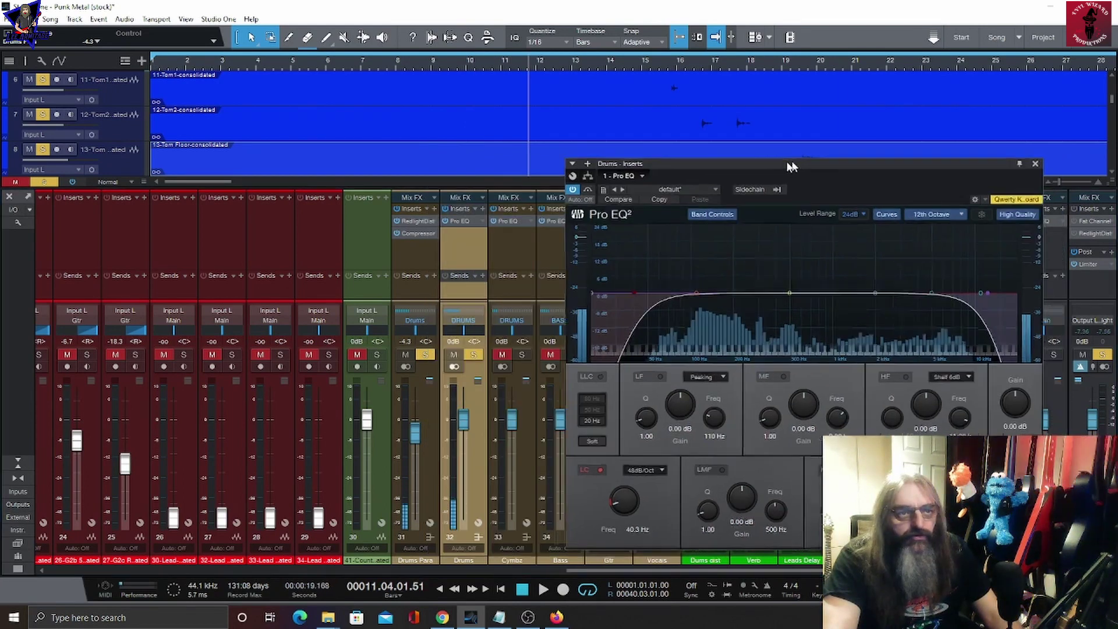
left_click_drag(780, 166, 731, 165)
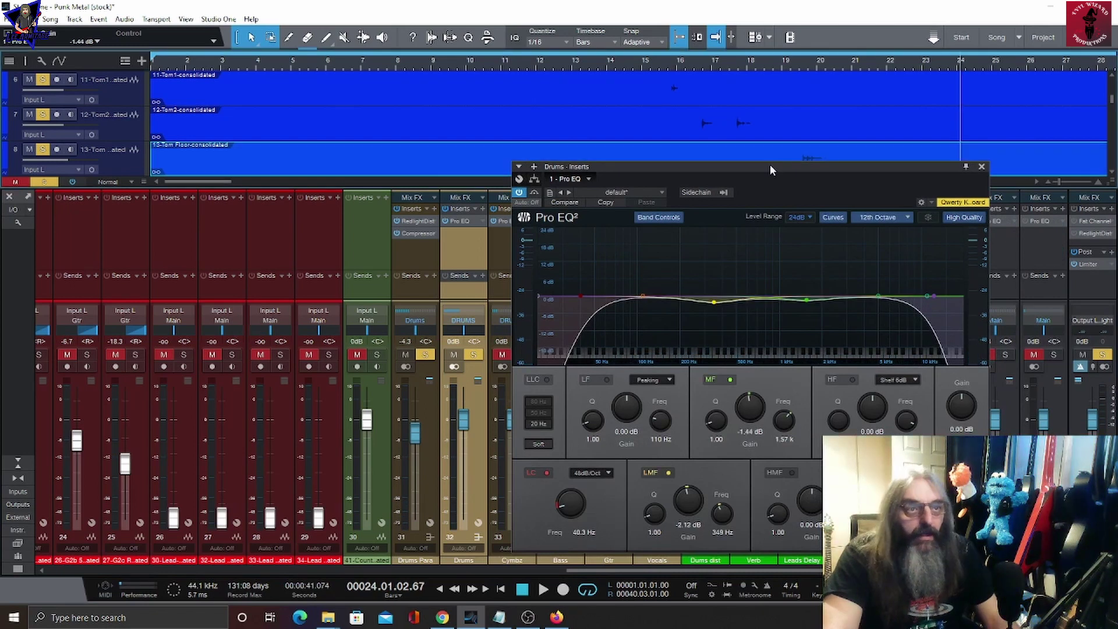
left_click_drag(770, 164, 655, 155)
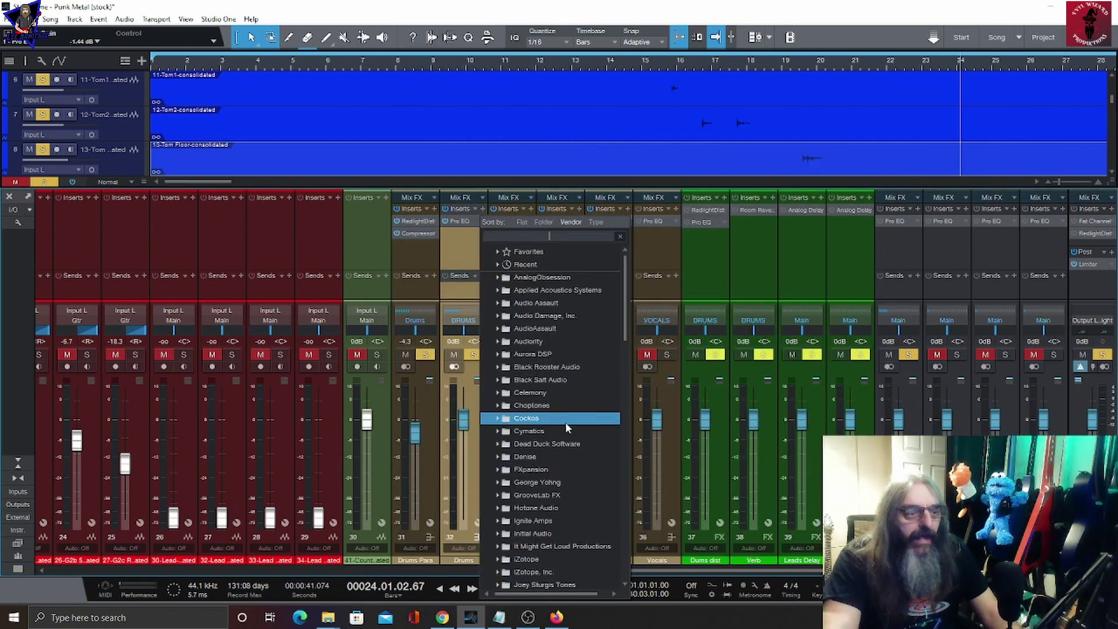
Step: Insert the PreSonus Limiter on the Drums bus after Pro EQ, with Soft Clip on and True Peak off
scroll(565, 425, "down", 5)
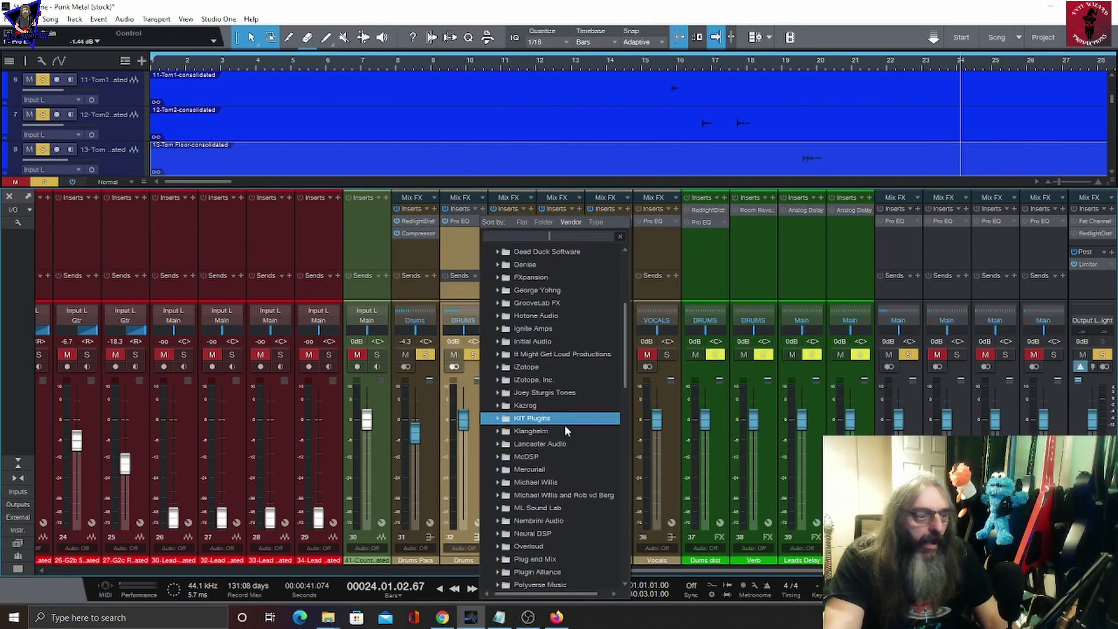
scroll(564, 428, "down", 8)
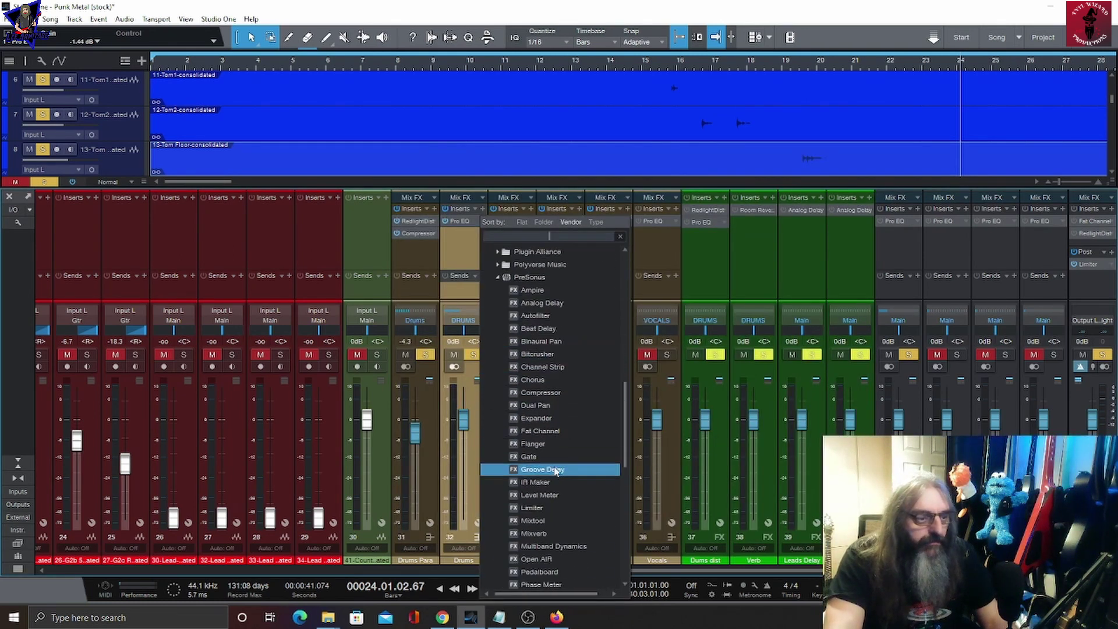
left_click(560, 506)
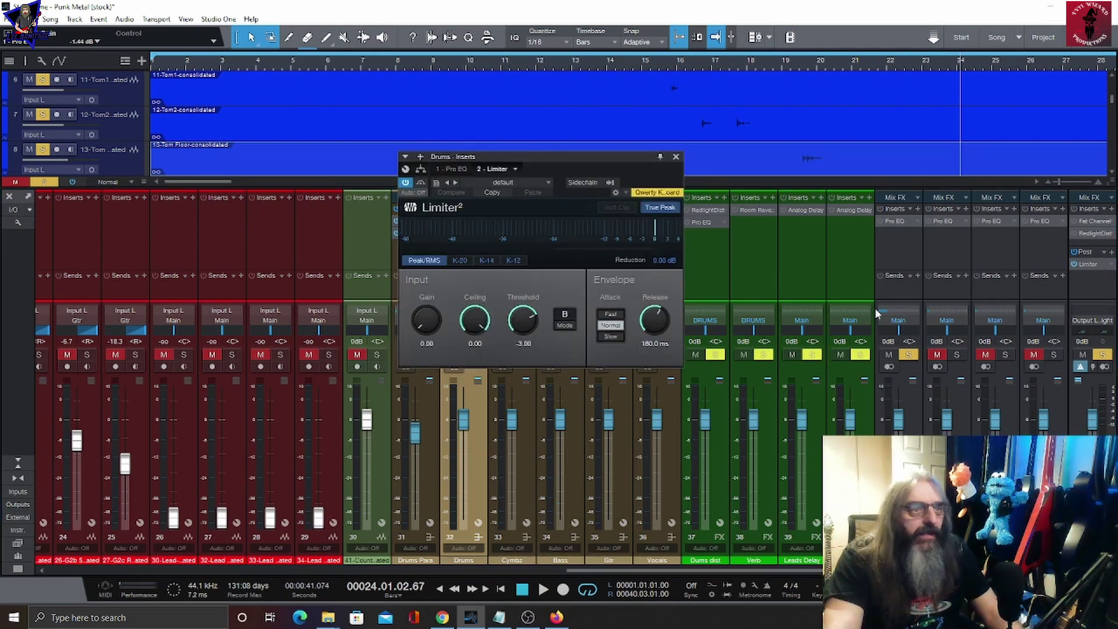
left_click(620, 208)
left_click(670, 210)
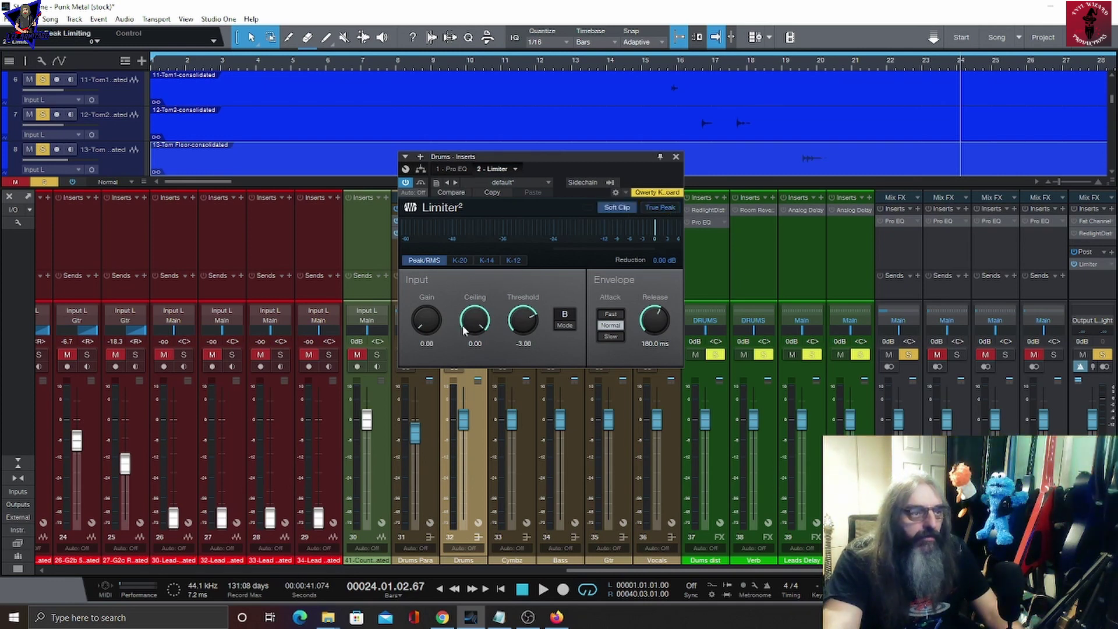
Step: Play the mix and set the Drums bus Limiter to 7.92 gain, -6.54 ceiling and -1.08 threshold
key("space")
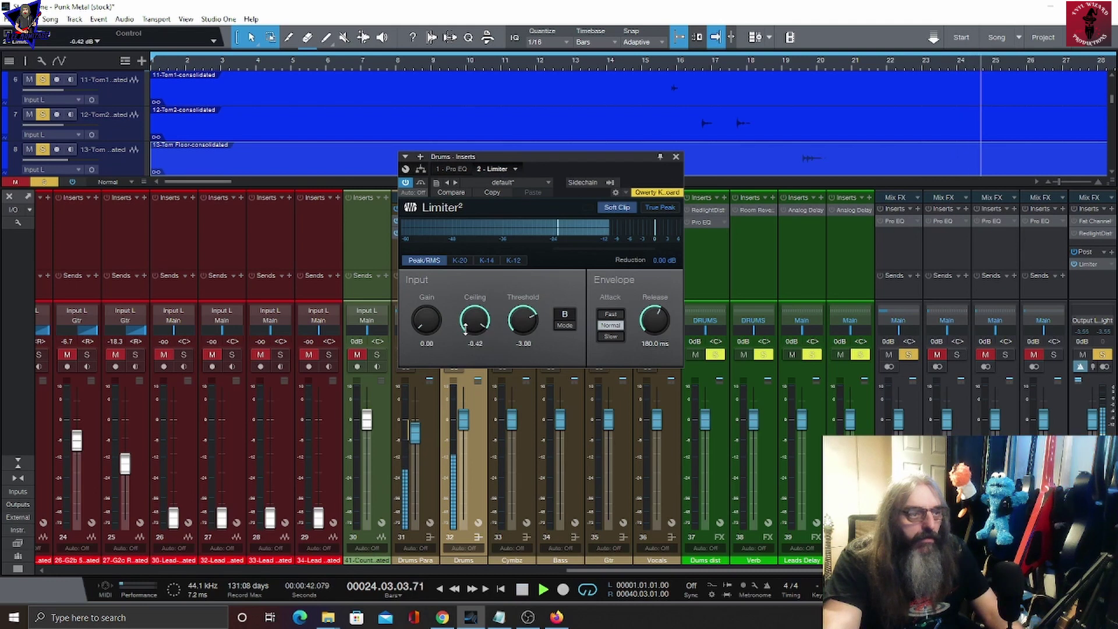
left_click_drag(463, 330, 492, 308)
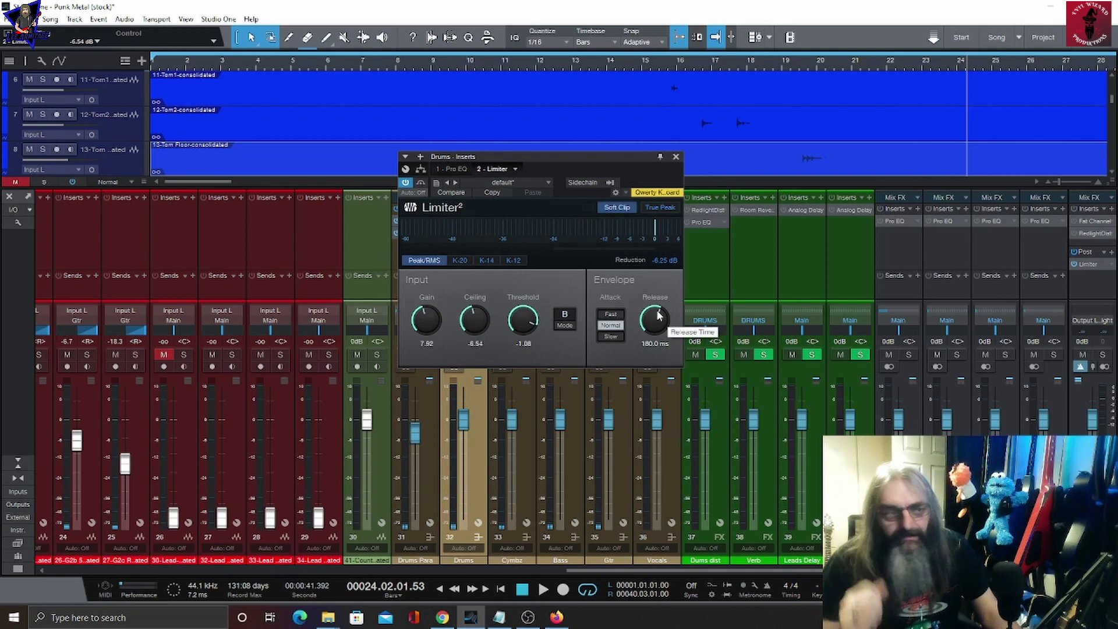
left_click(676, 157)
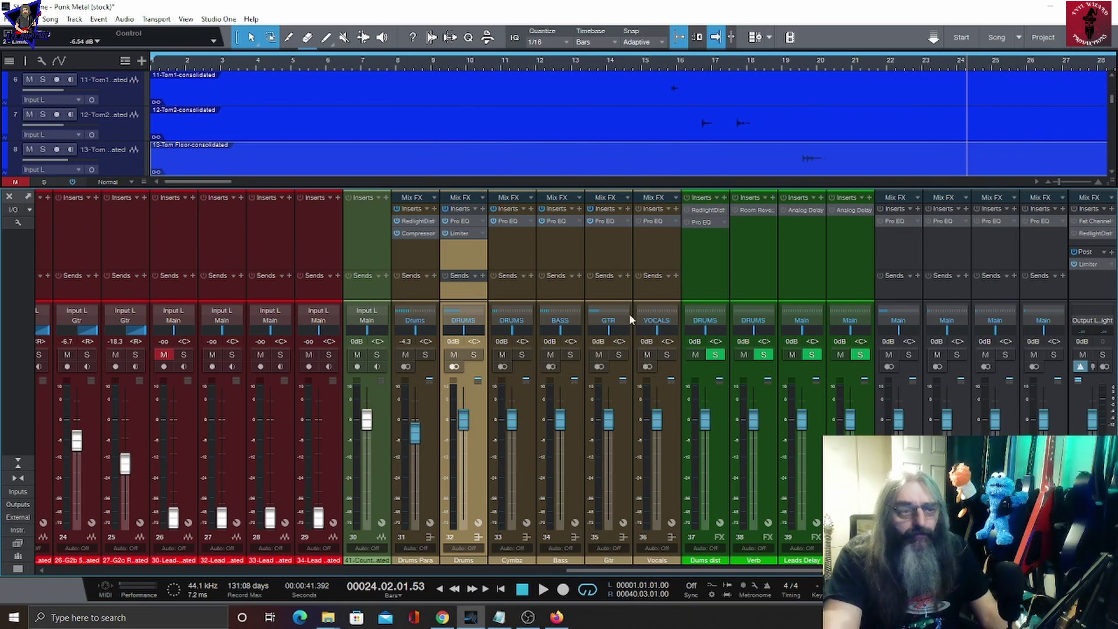
Step: Add a Verb send to the two snare and three tom tracks, and enlarge the mixer and its sends area
left_click(718, 470)
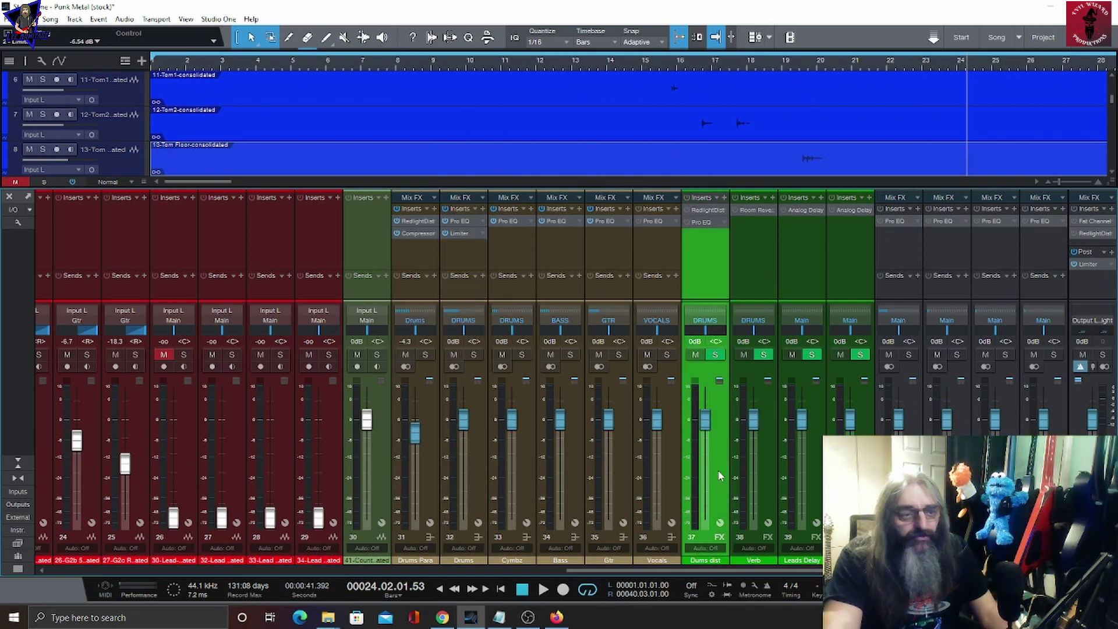
left_click(757, 473)
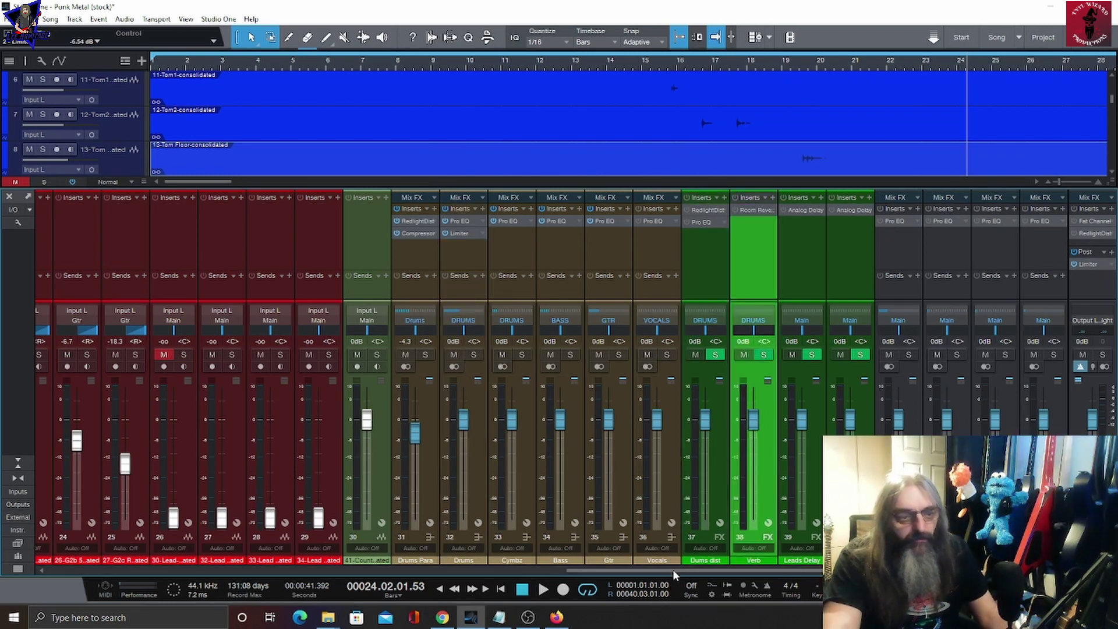
left_click_drag(673, 571, 75, 582)
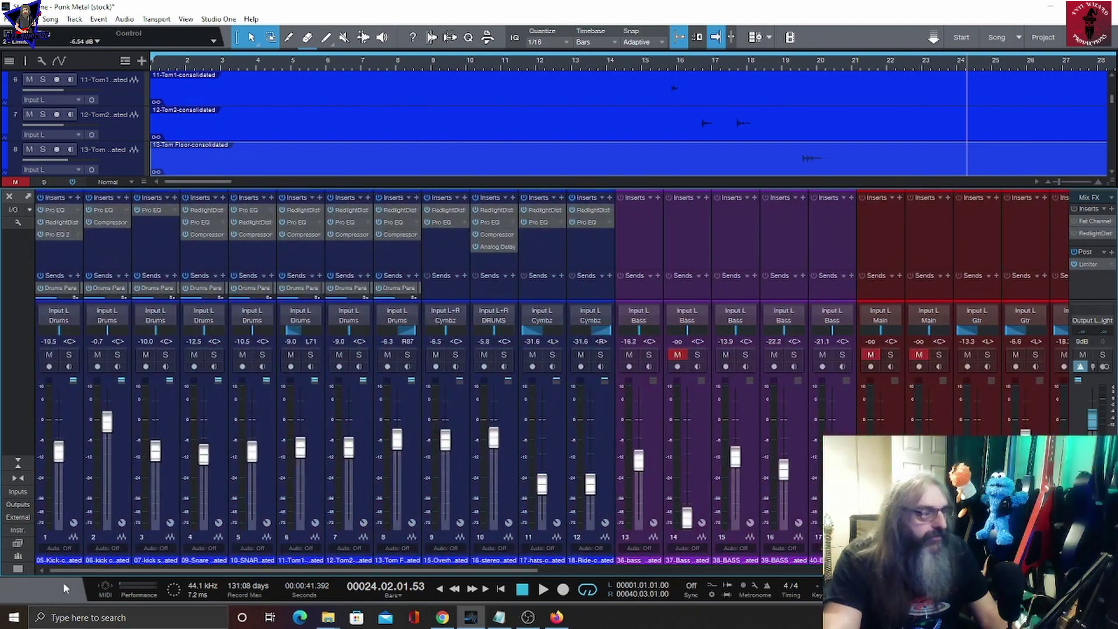
left_click(221, 477)
left_click(260, 466, "shift")
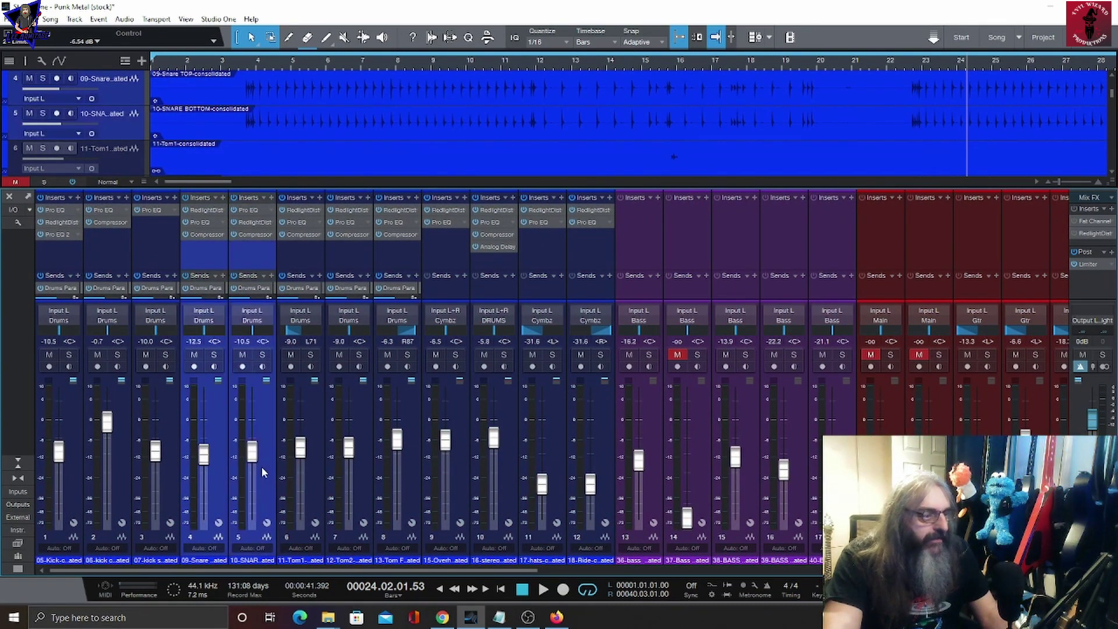
left_click(415, 477, "shift")
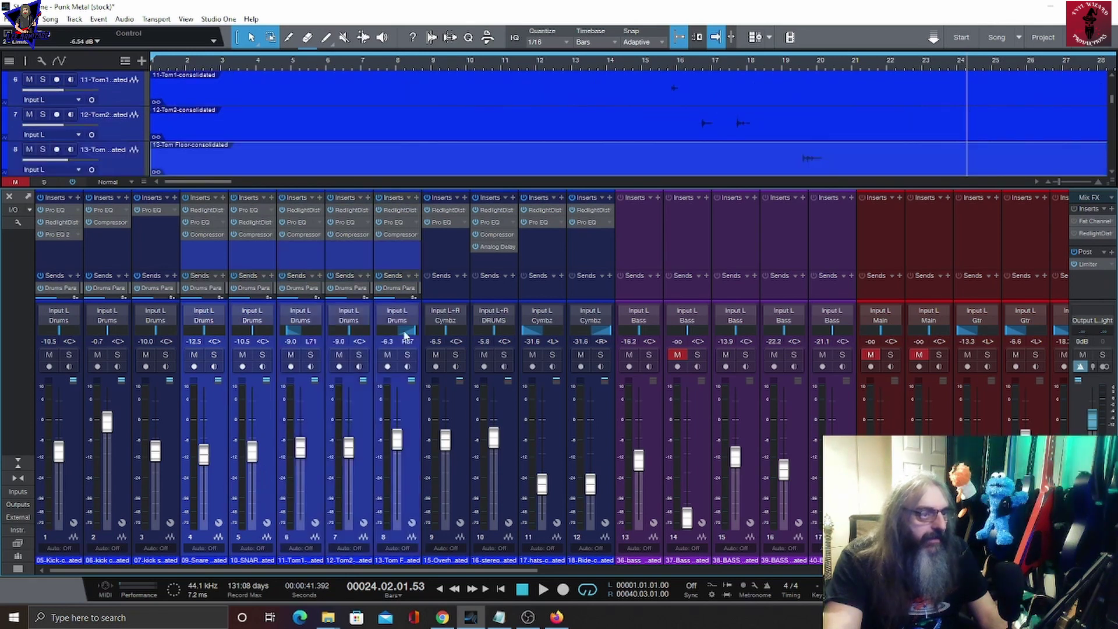
left_click(417, 276)
left_click(340, 199)
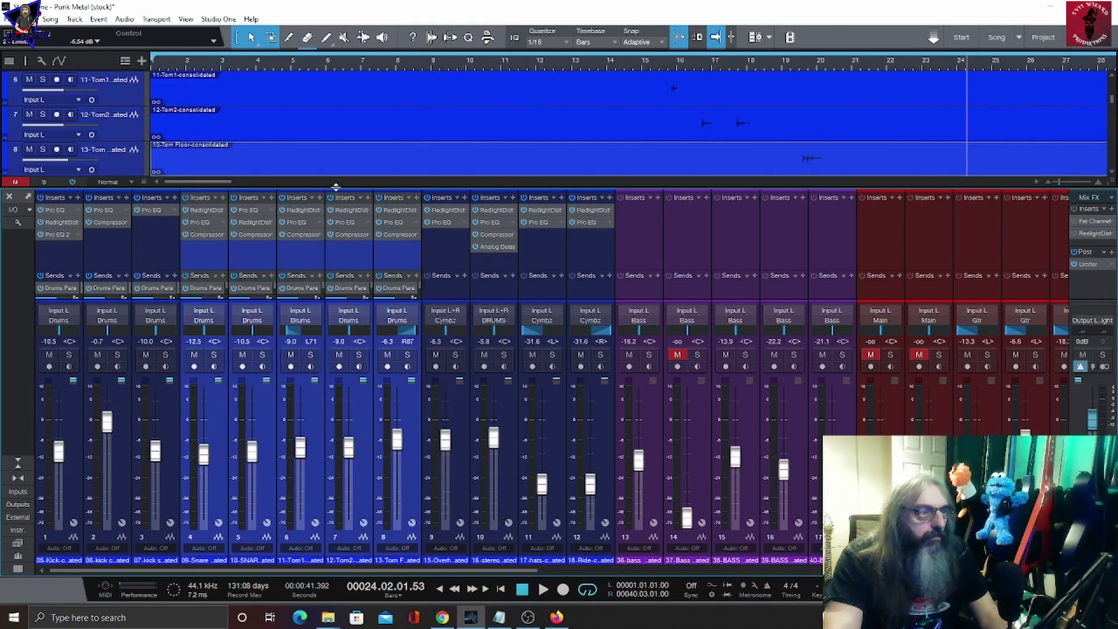
left_click_drag(337, 187, 329, 117)
left_click_drag(277, 271, 275, 181)
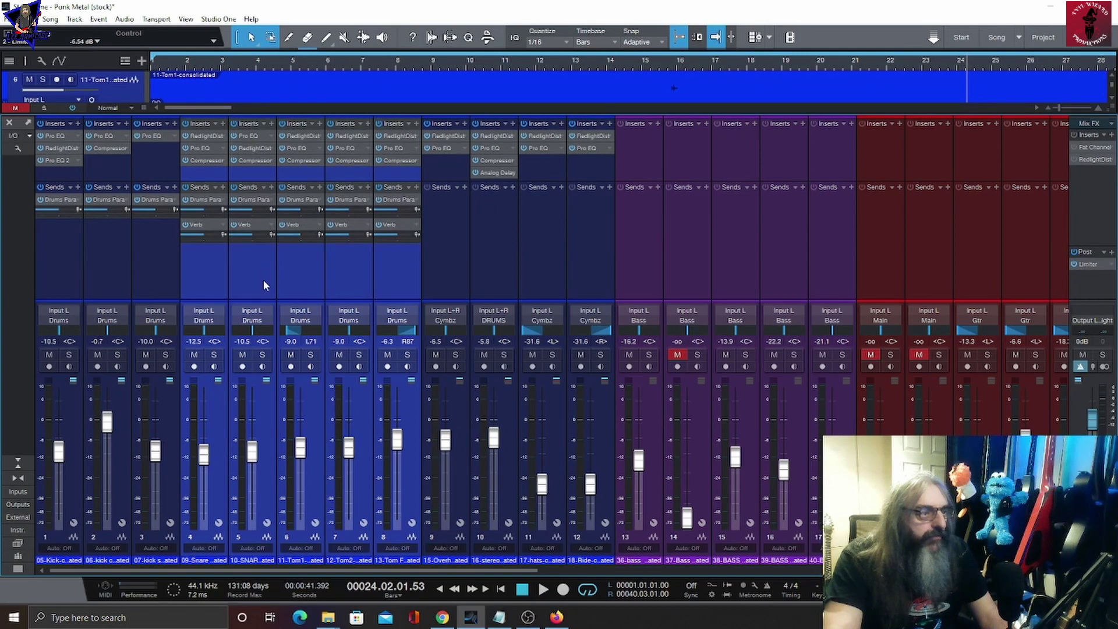
Step: Add four more Verb sends to the snare bottom track
left_click(263, 281)
left_click(271, 188)
left_click(317, 354)
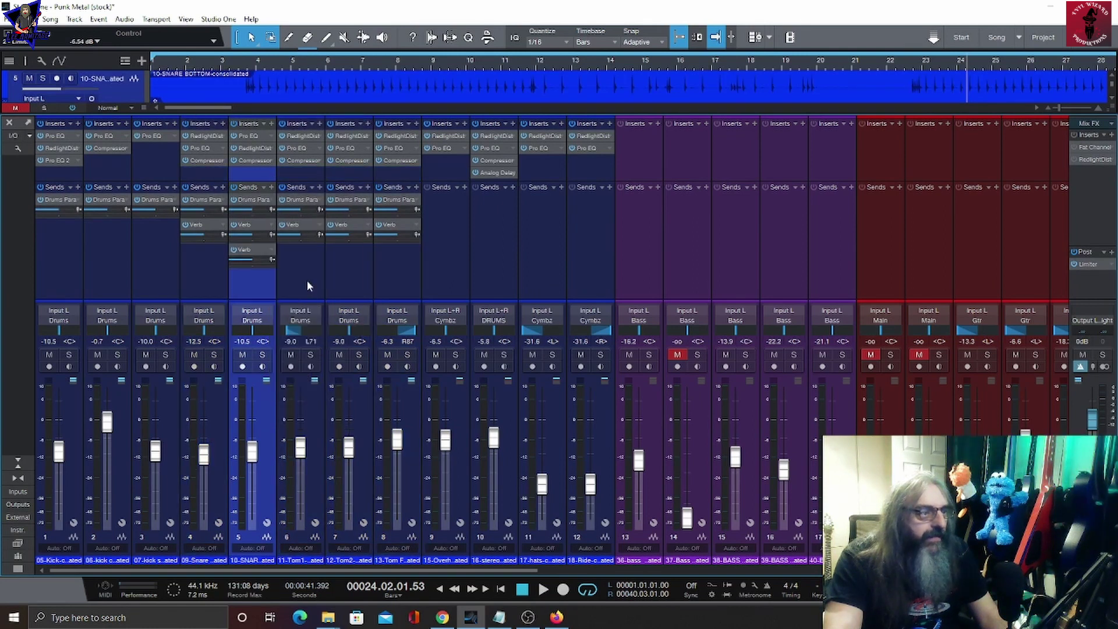
left_click(272, 187)
left_click(300, 353)
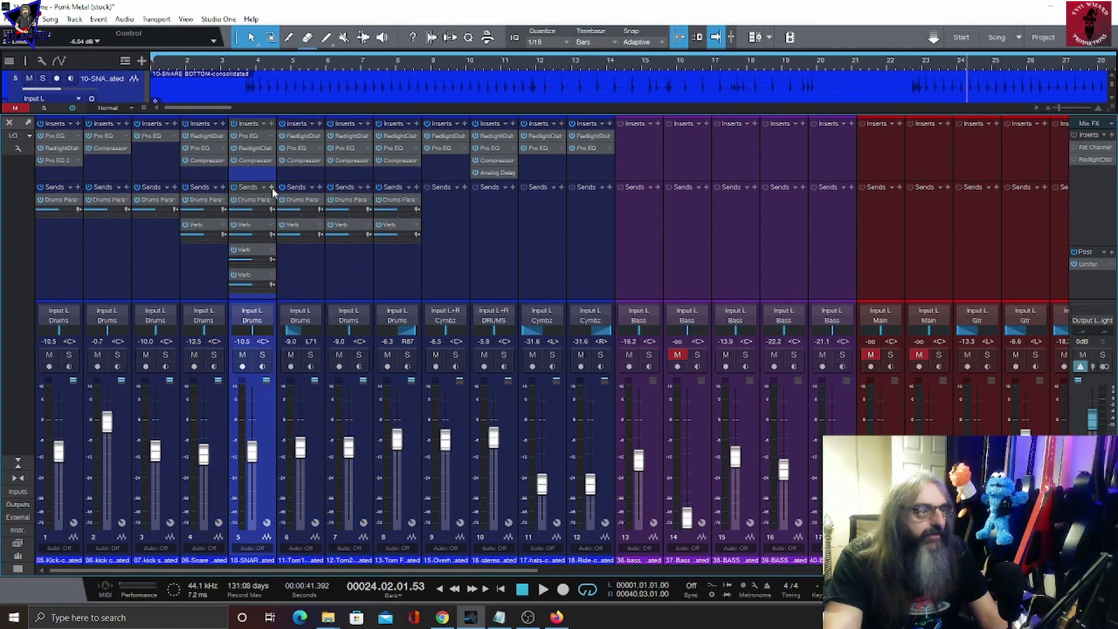
left_click(272, 187)
left_click(304, 358)
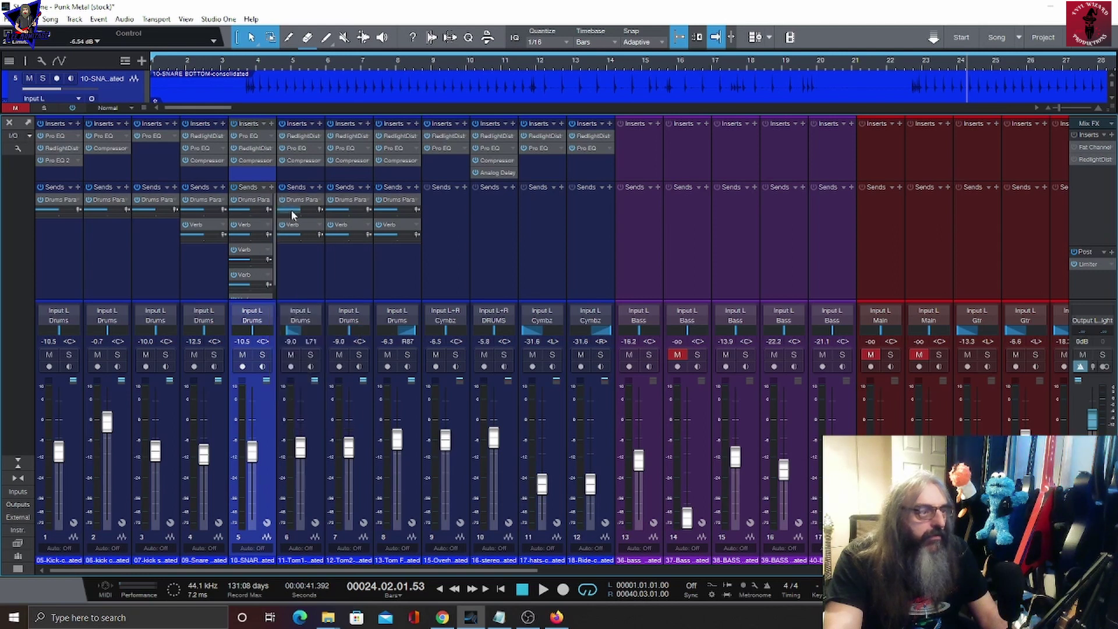
left_click(272, 187)
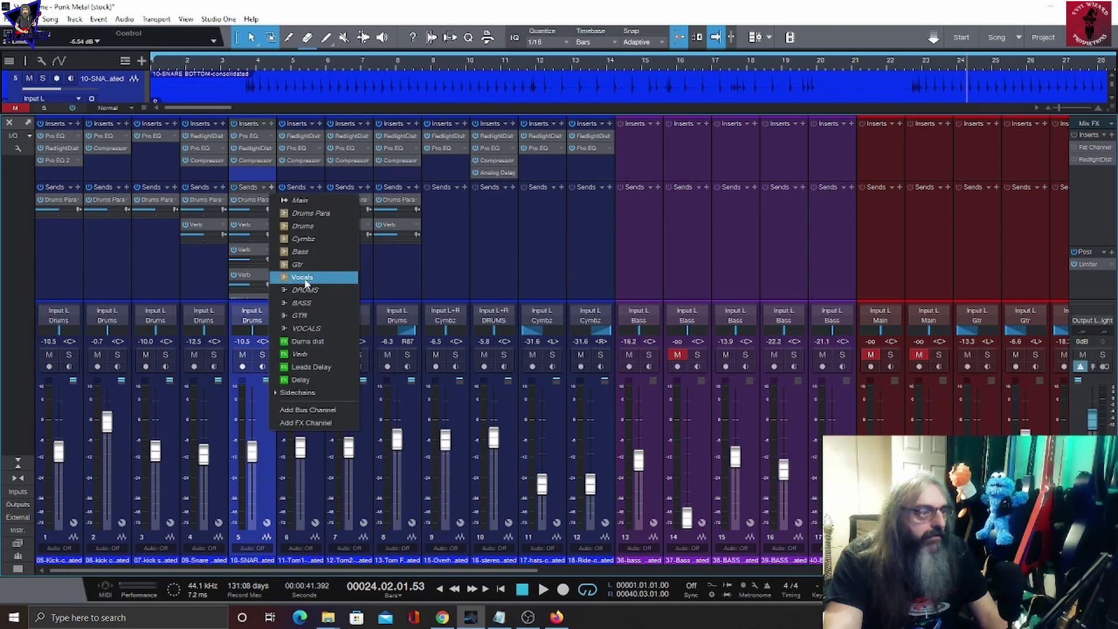
left_click(317, 354)
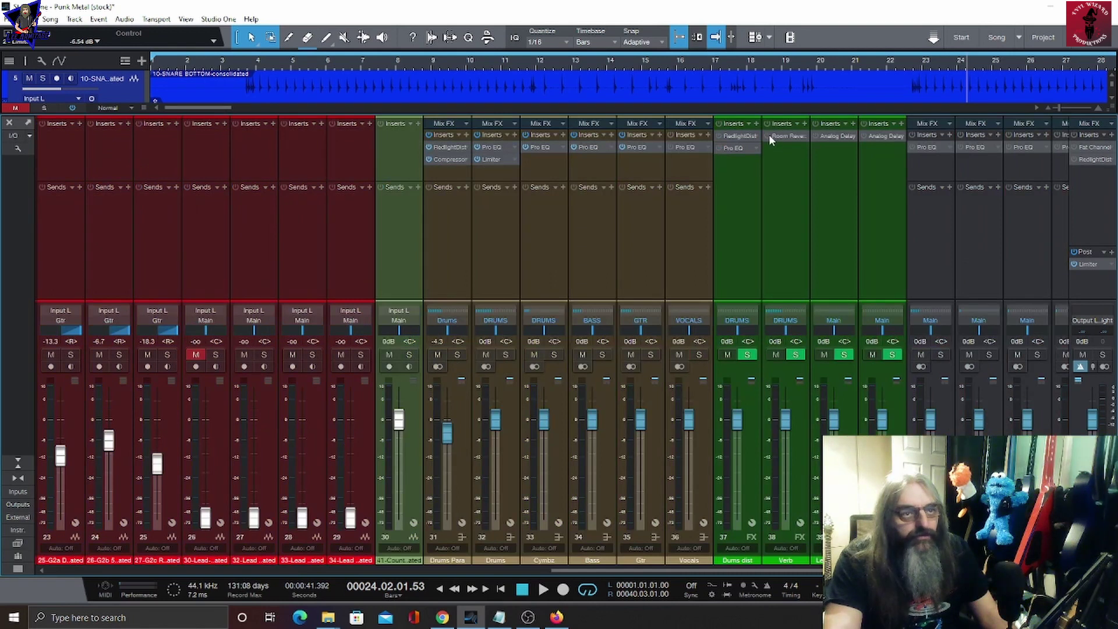
Step: Enable Room Reverb on the Verb channel with type Room, 38.3 ms pre-delay, 1.00 mix, 9.17 m size and 1.59 width
left_click(768, 136)
double_click(788, 134)
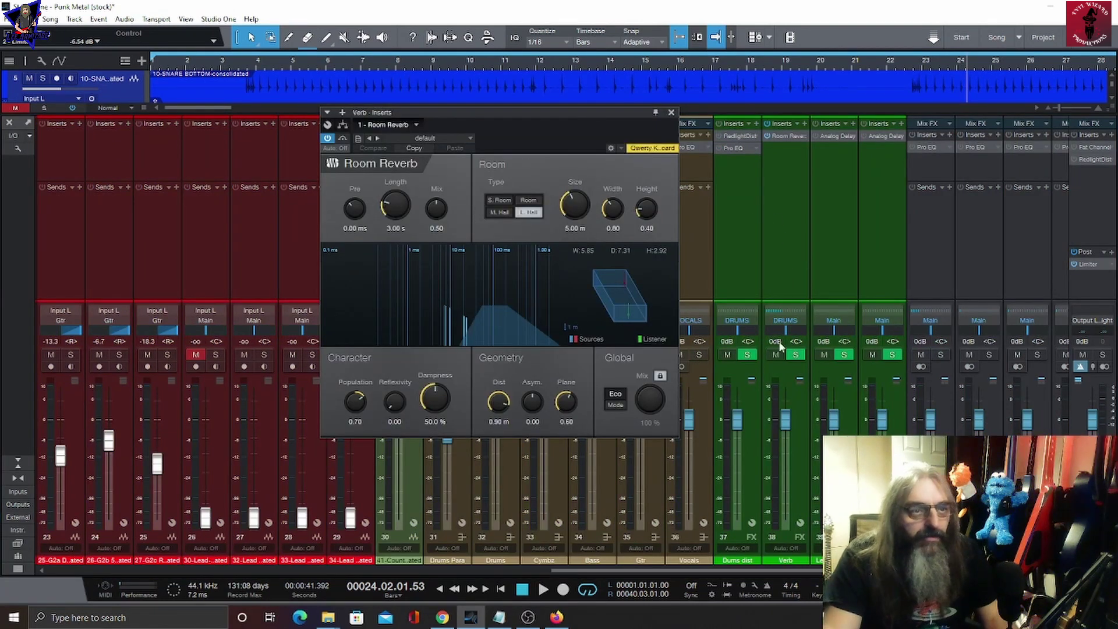
left_click(797, 355)
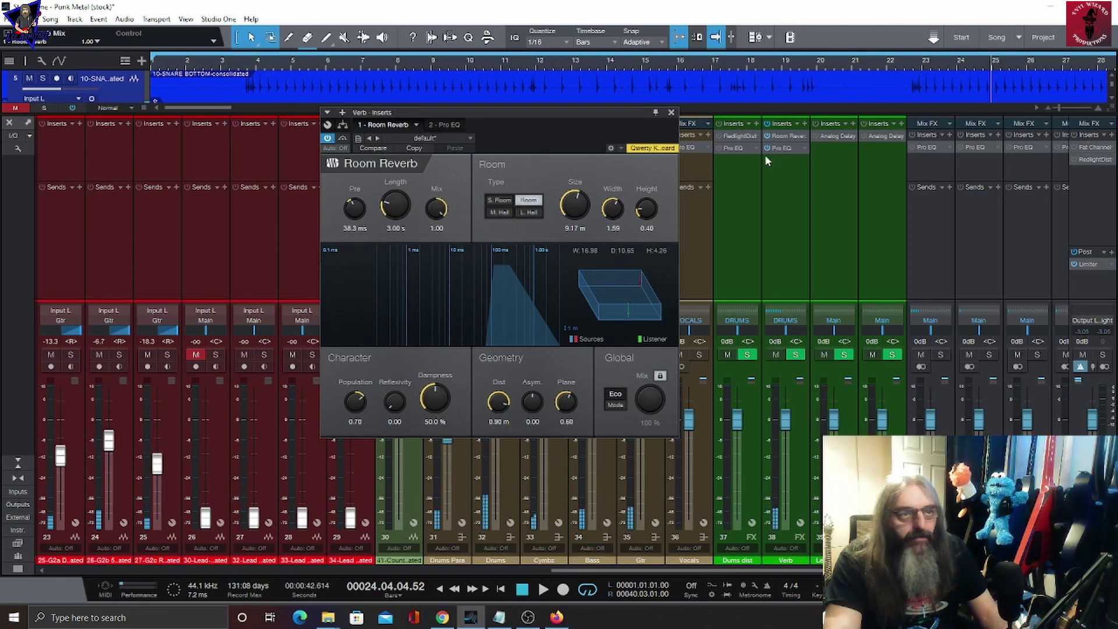
Step: Enable the high cut in the Verb channel's Pro EQ, change its slope and frequency, and set the channel's fader to -2.5 dB
left_click(789, 149)
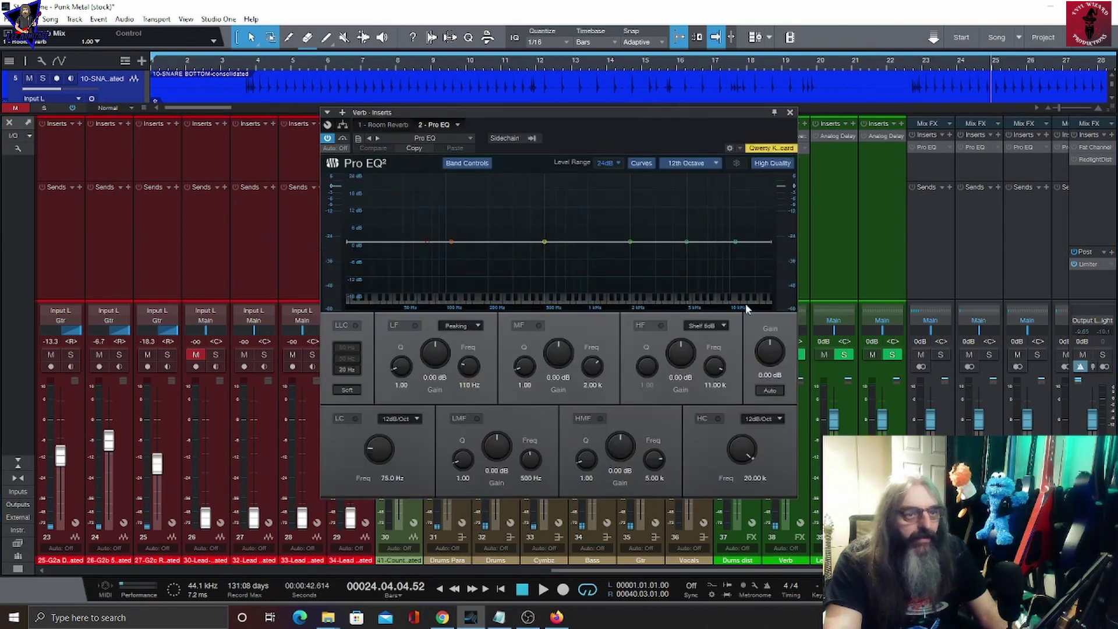
left_click(718, 418)
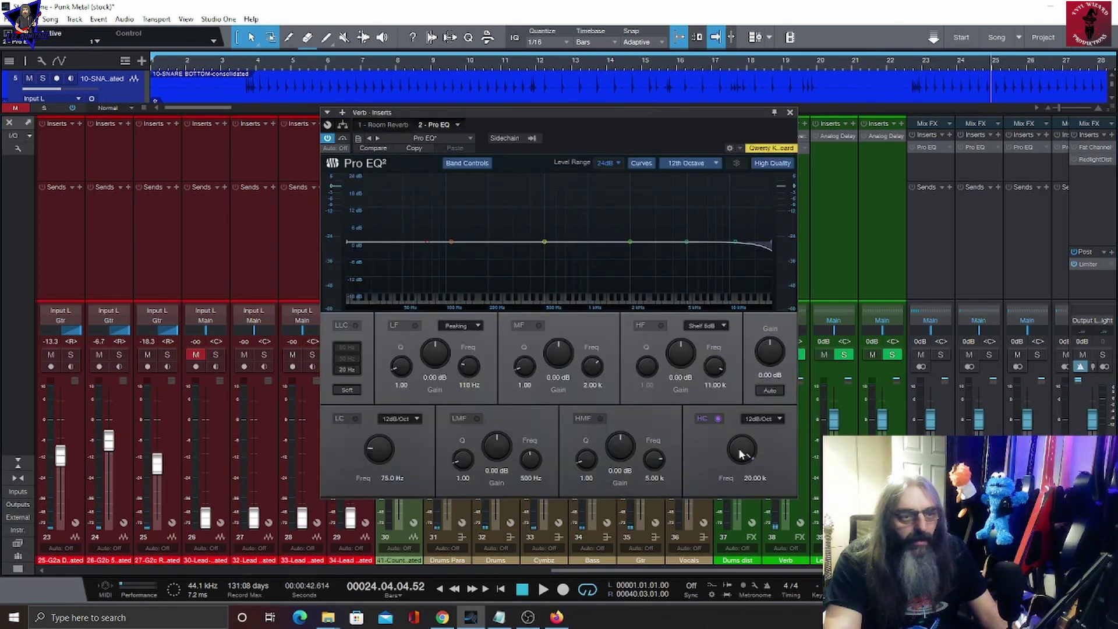
left_click(756, 417)
left_click(763, 483)
left_click_drag(742, 450, 735, 456)
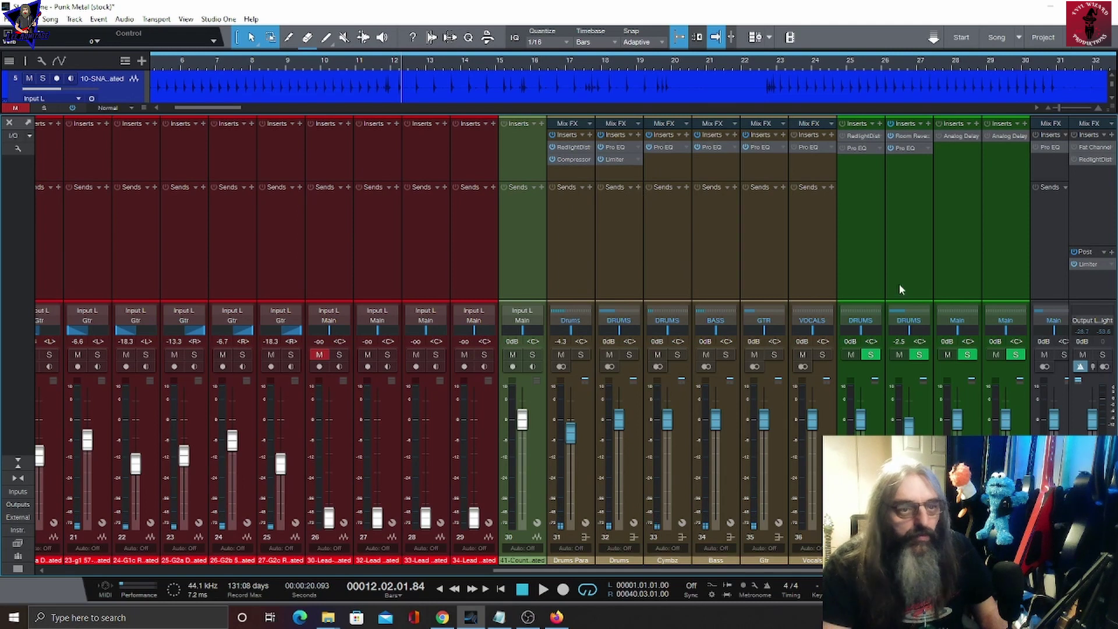
Step: Send the Drums bus to the Dums dist channel and enable that channel's RedlightDist and Pro EQ
left_click(865, 285)
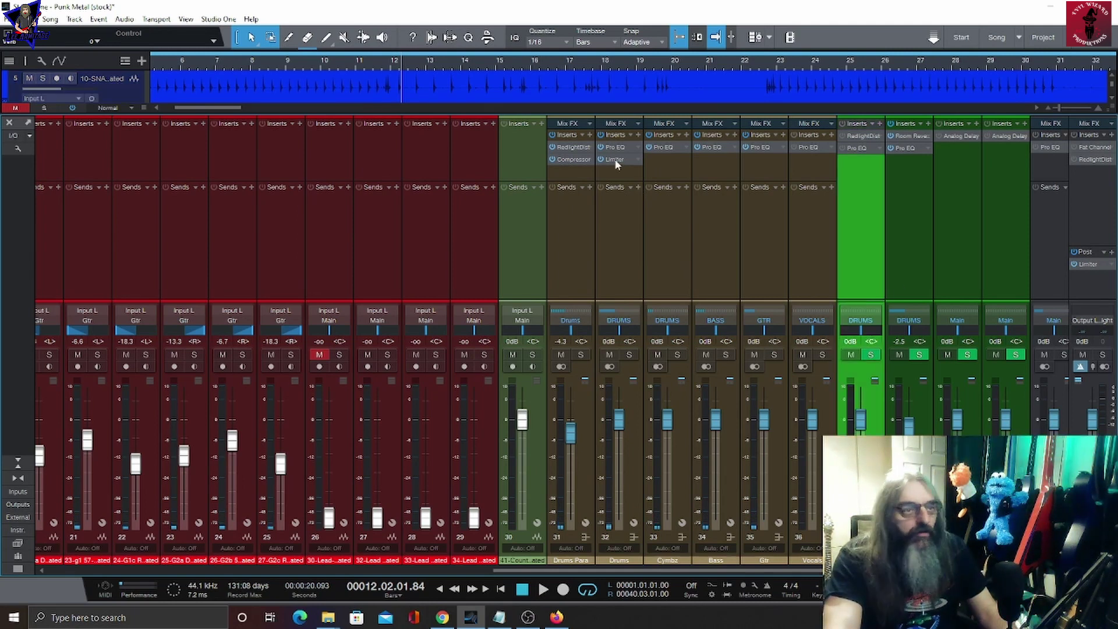
left_click(639, 187)
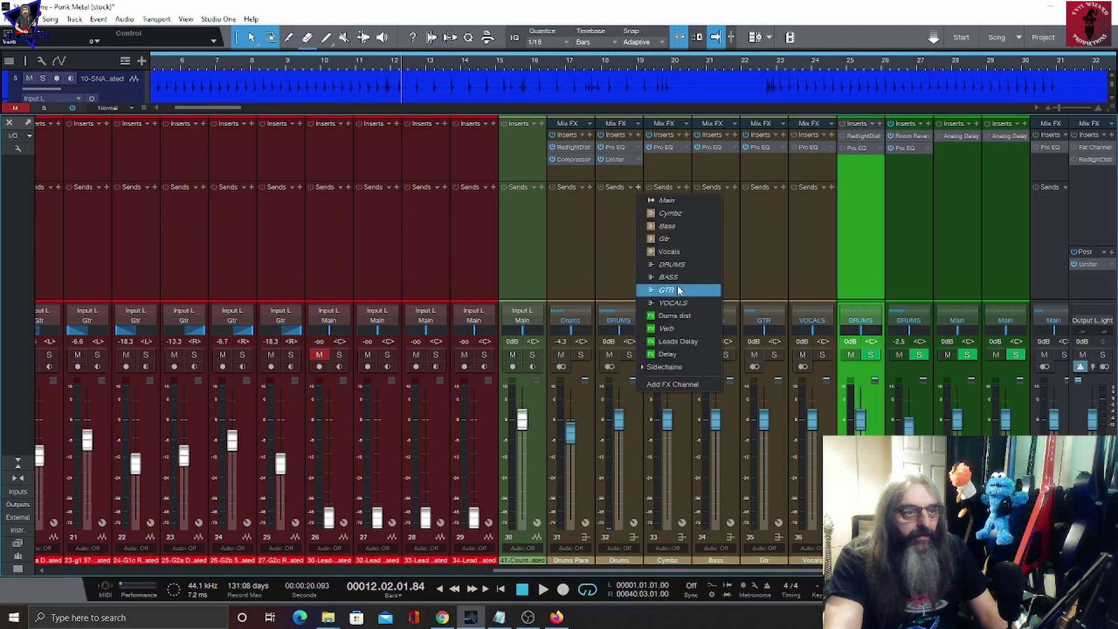
left_click(622, 275)
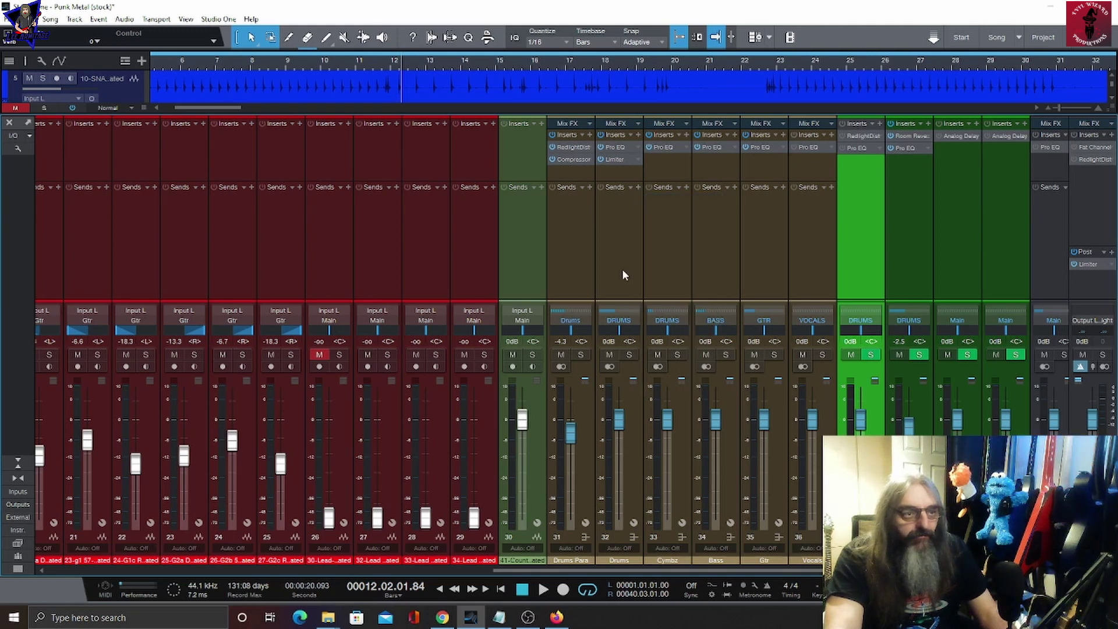
left_click(628, 200)
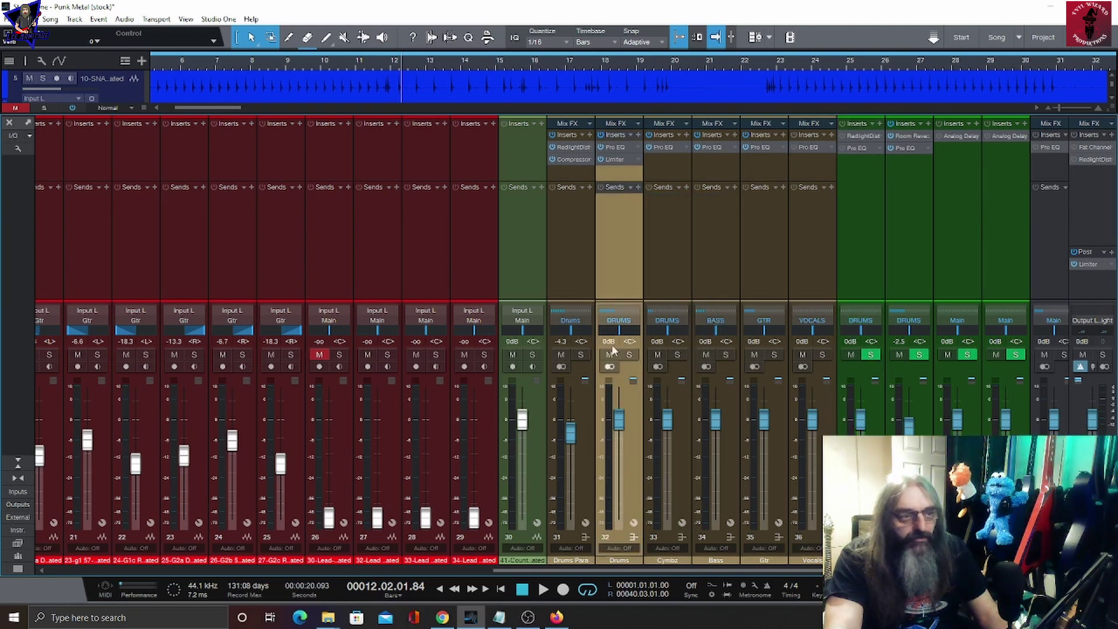
left_click(638, 187)
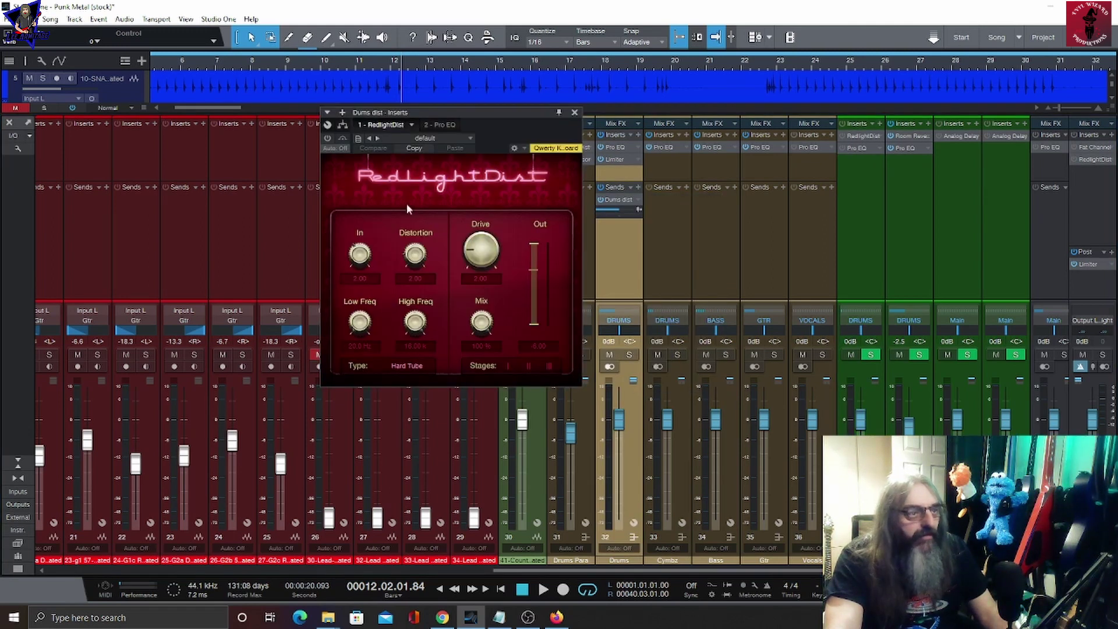
left_click(327, 138)
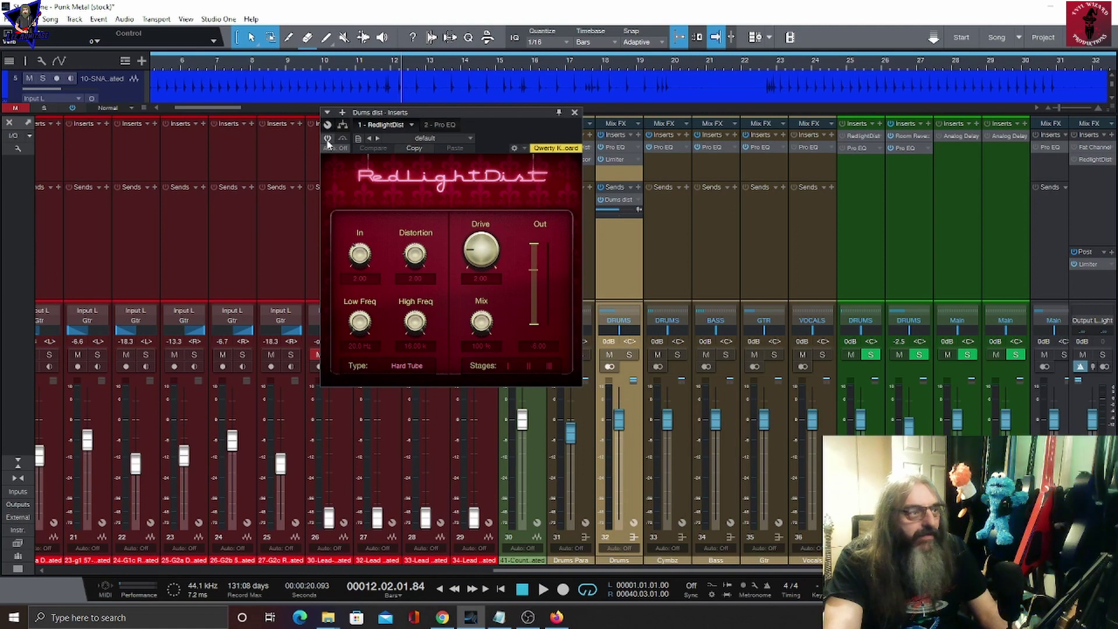
left_click(856, 147)
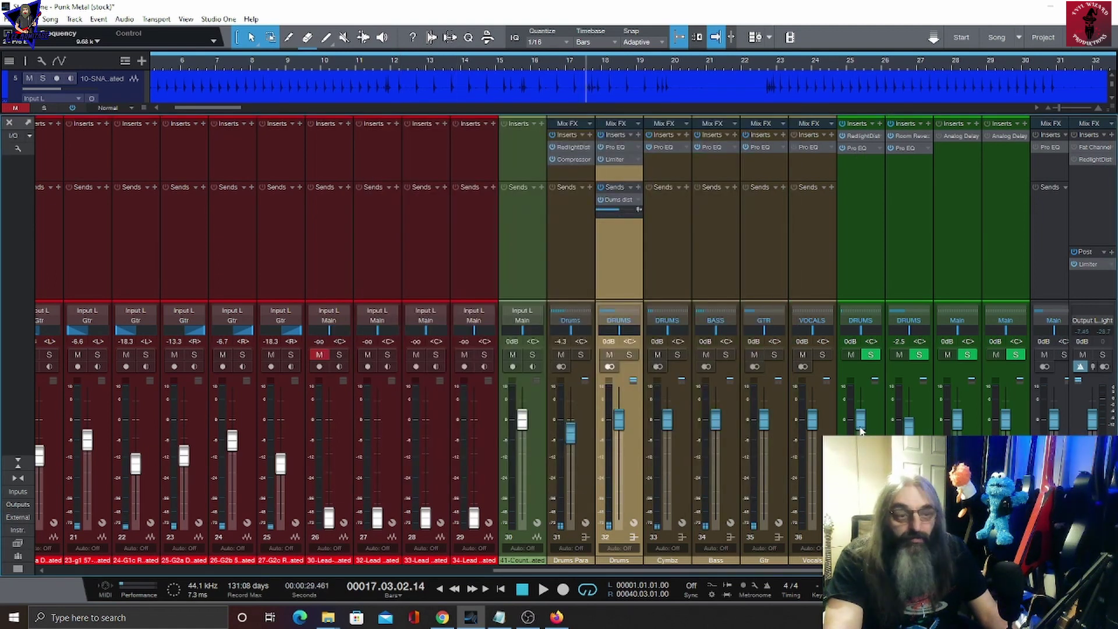
Step: Route the overheads, hats and ride tracks' outputs to the DRUMS bus
left_click(285, 64)
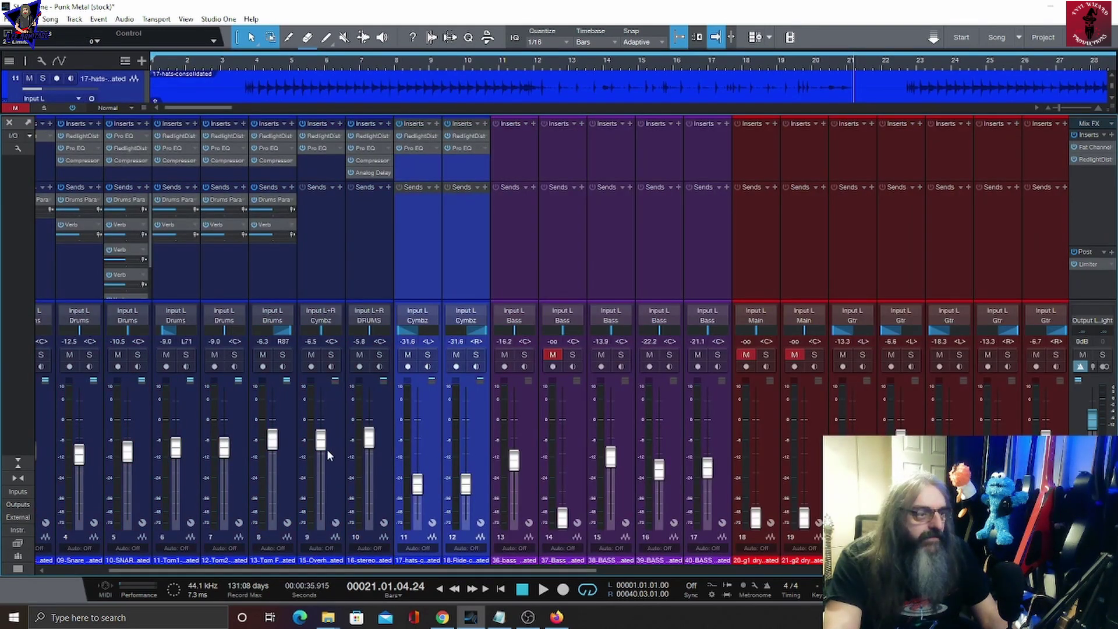
left_click(326, 449)
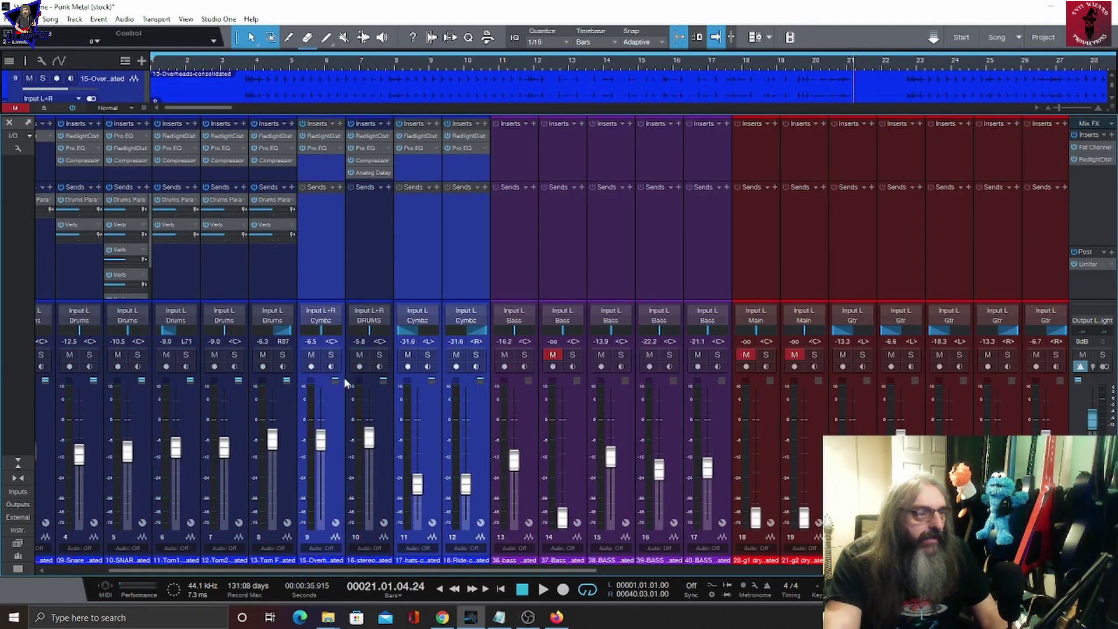
left_click(321, 320)
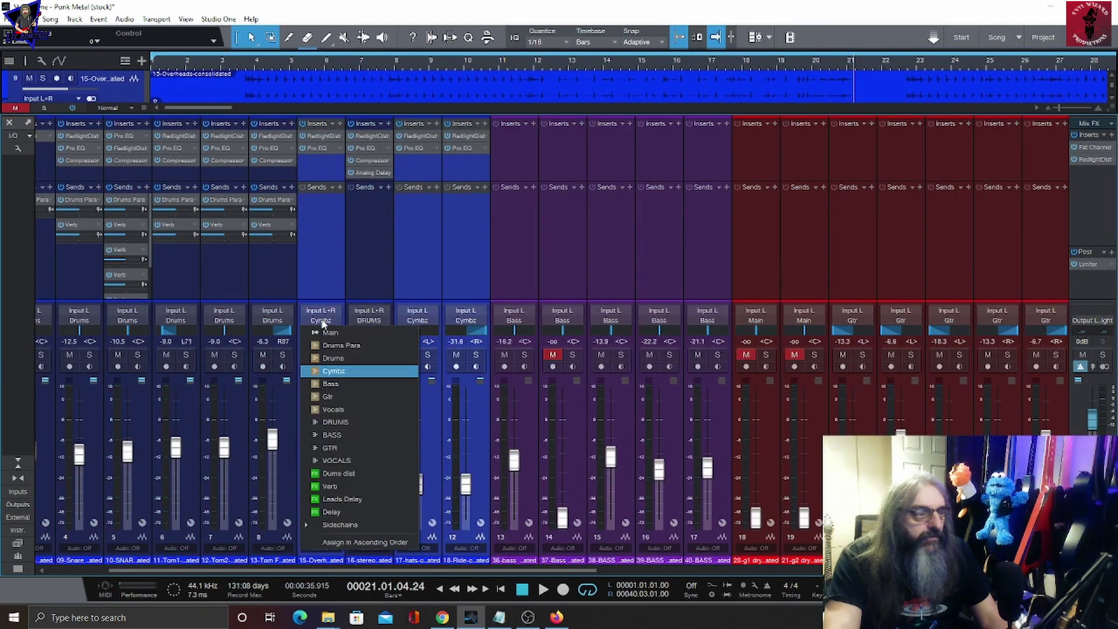
left_click(354, 422)
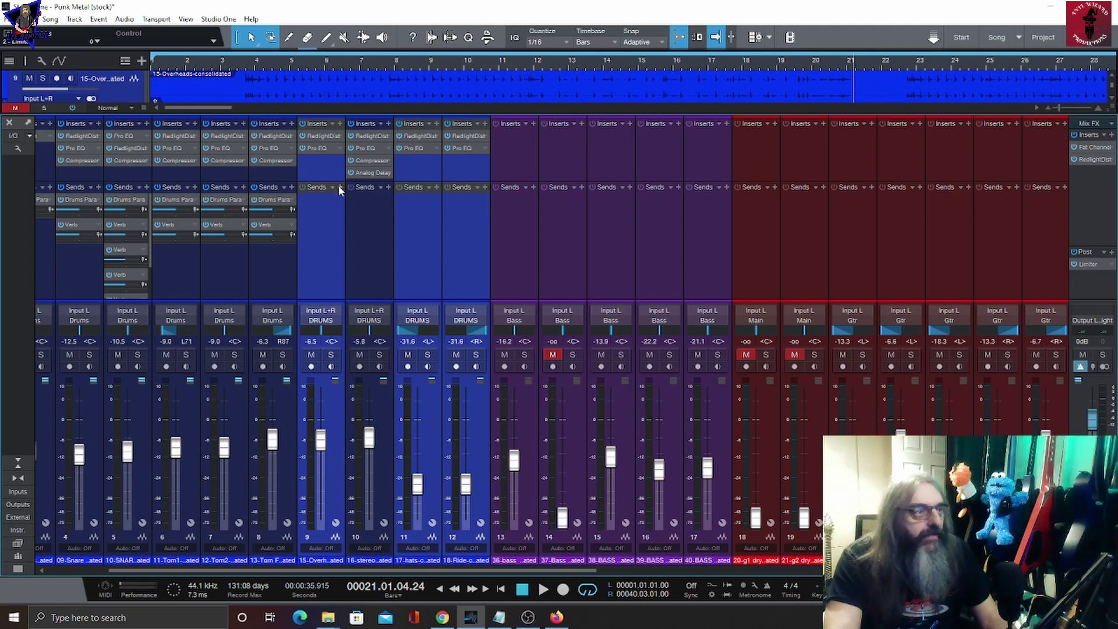
Step: Add a Compressor with a 4.2:1 ratio to the overheads and hats tracks, and set the overheads fader to -7.5 dB
left_click_drag(339, 149, 318, 174)
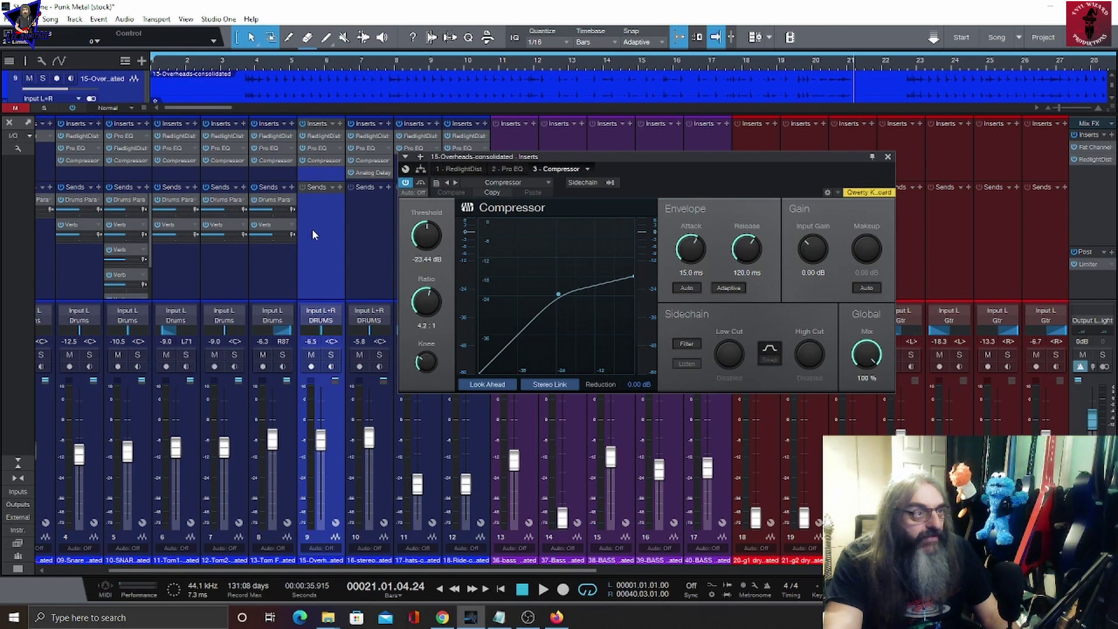
left_click(410, 66)
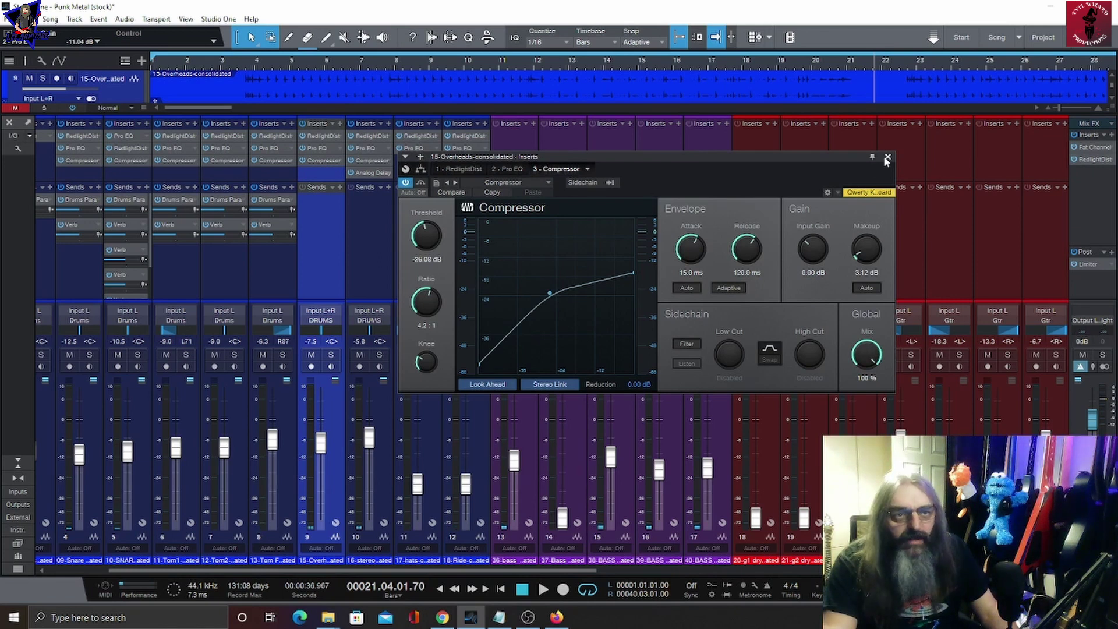
left_click(887, 158)
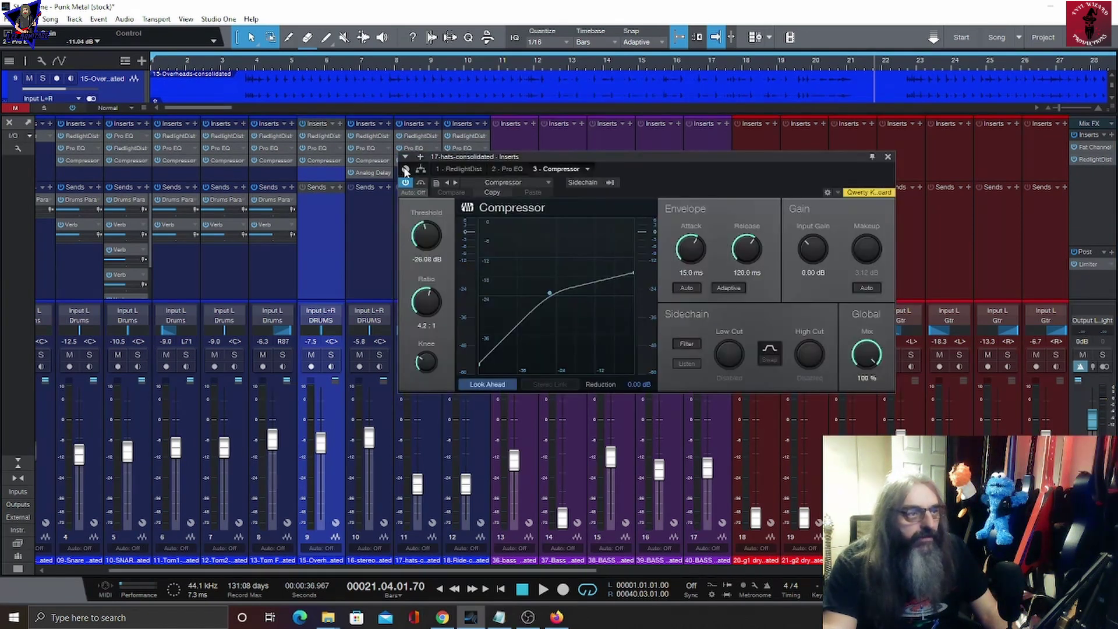
Step: Copy the hats track's Compressor to the ride track and enlarge the mixer's insert area
left_click(892, 158)
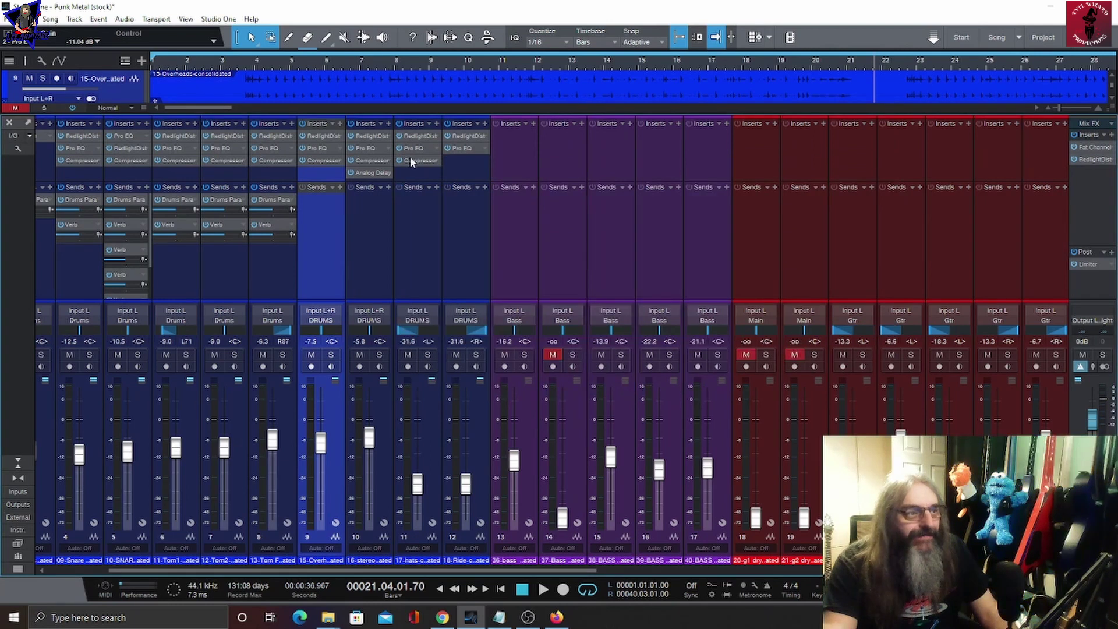
left_click_drag(412, 160, 459, 167)
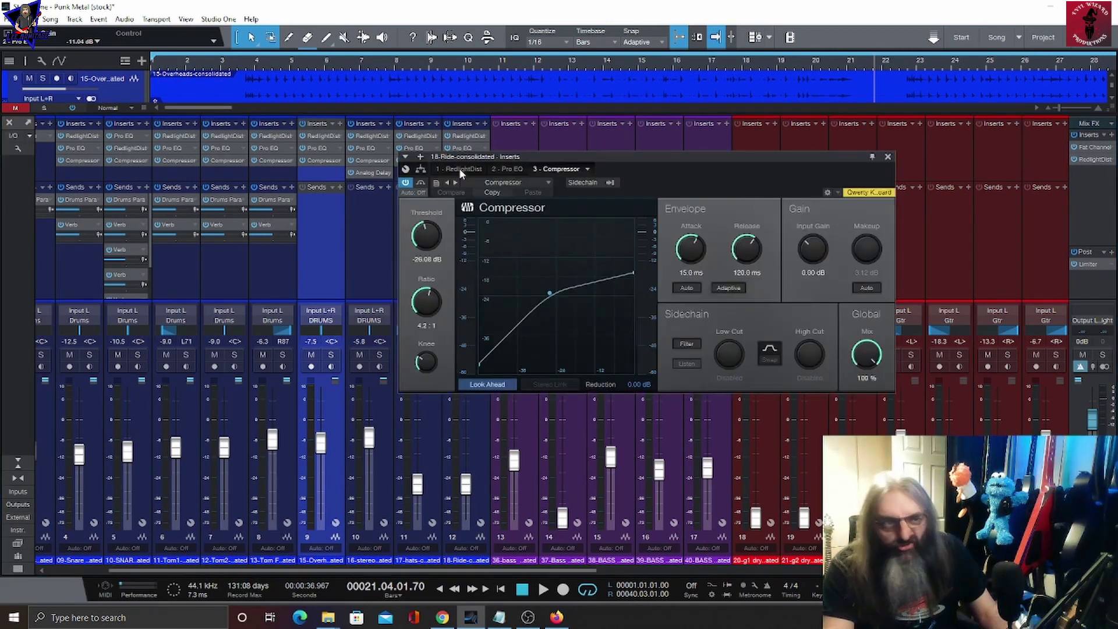
left_click(887, 157)
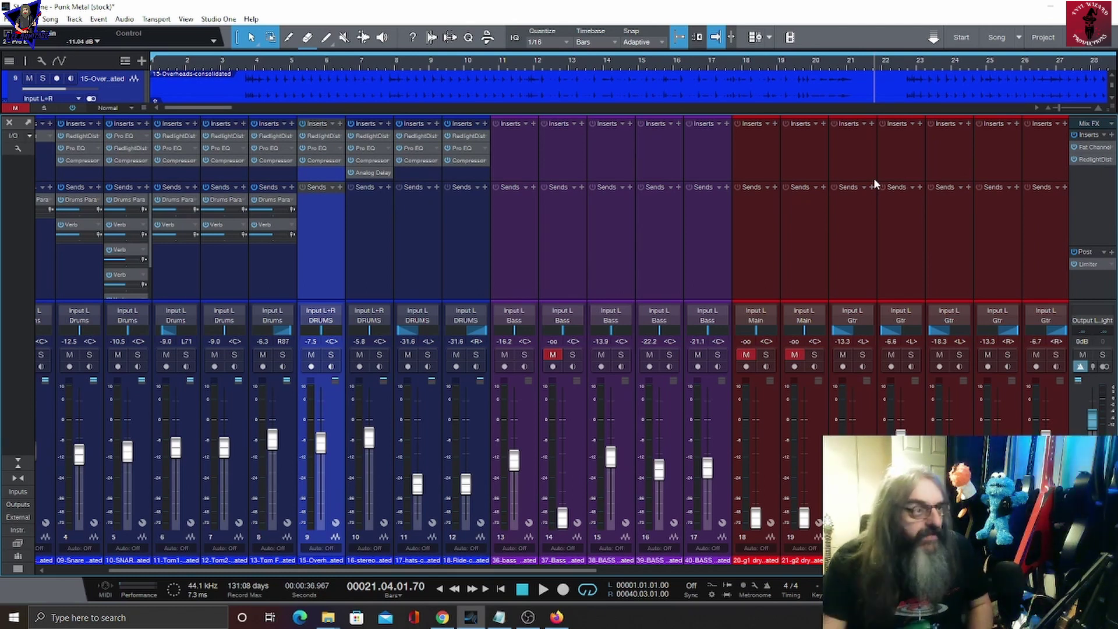
left_click_drag(438, 182, 439, 240)
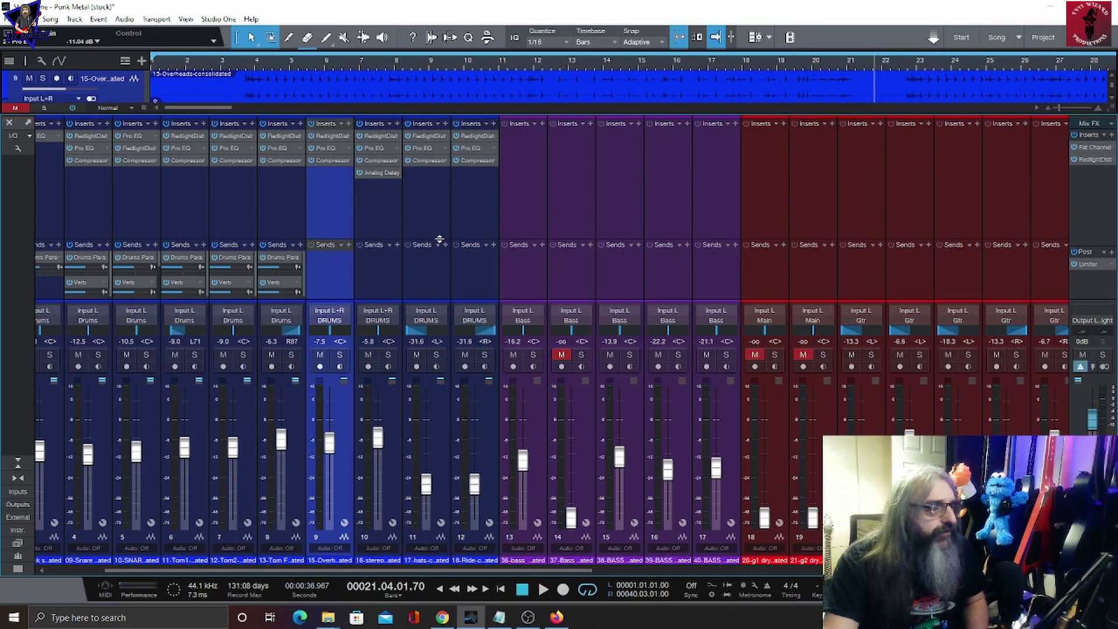